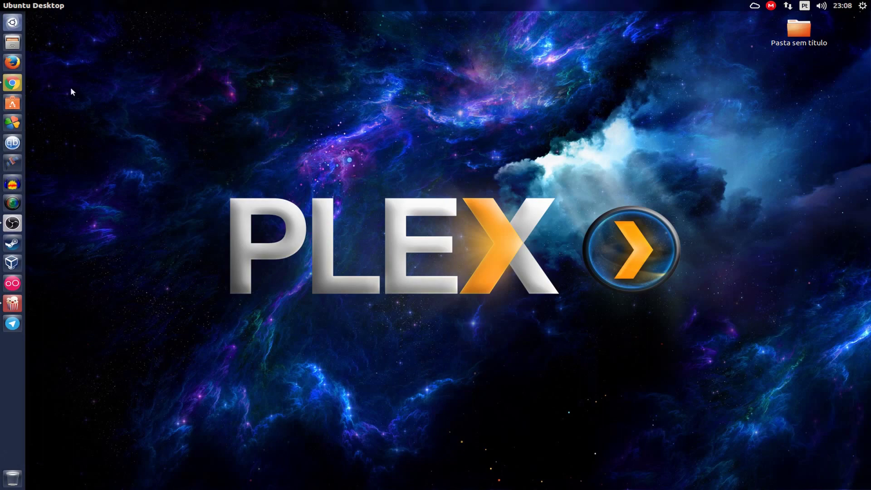
Switch to Google Chrome and look over the plex.tv home page and its overview of supported devices.
click(13, 83)
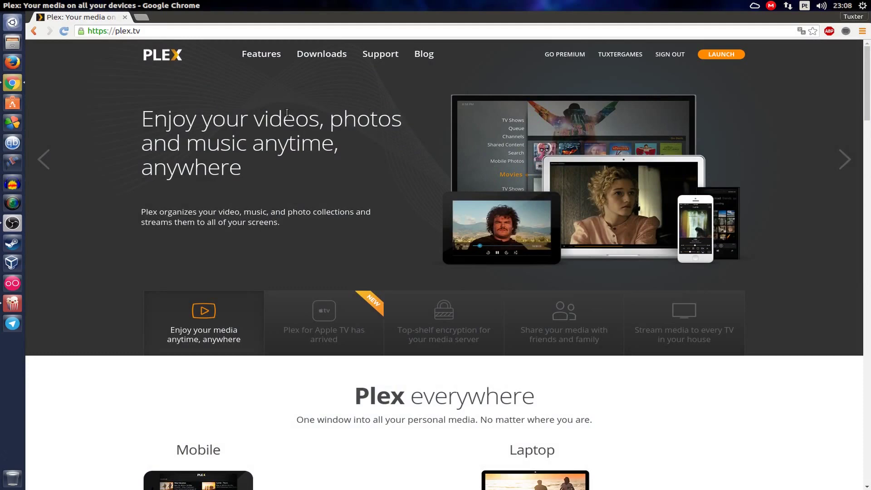
scroll(410, 153, down, 6)
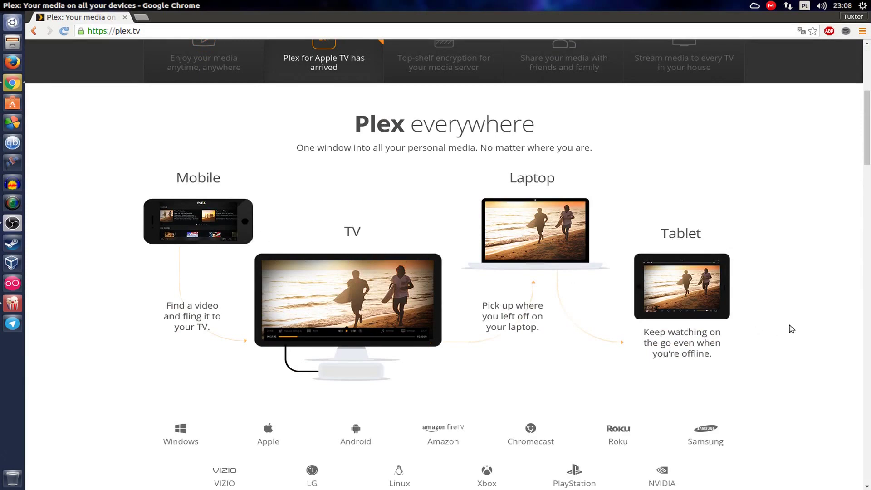
scroll(789, 325, up, 3)
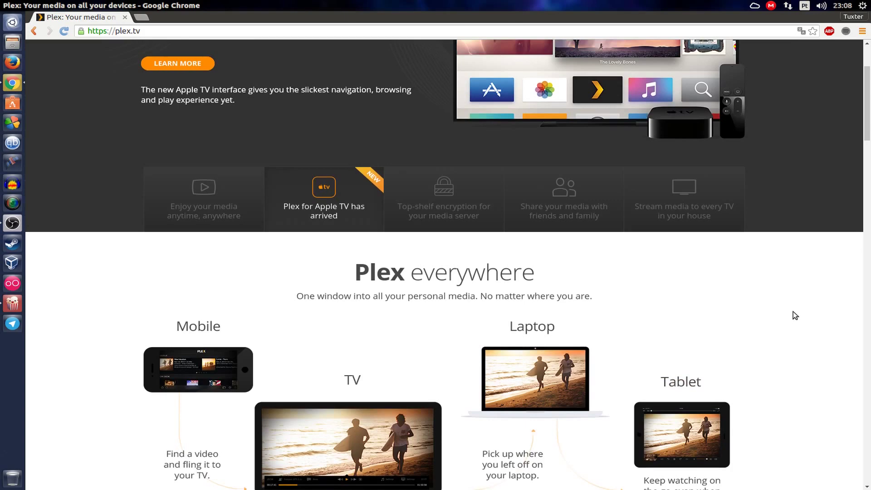
scroll(822, 302, up, 3)
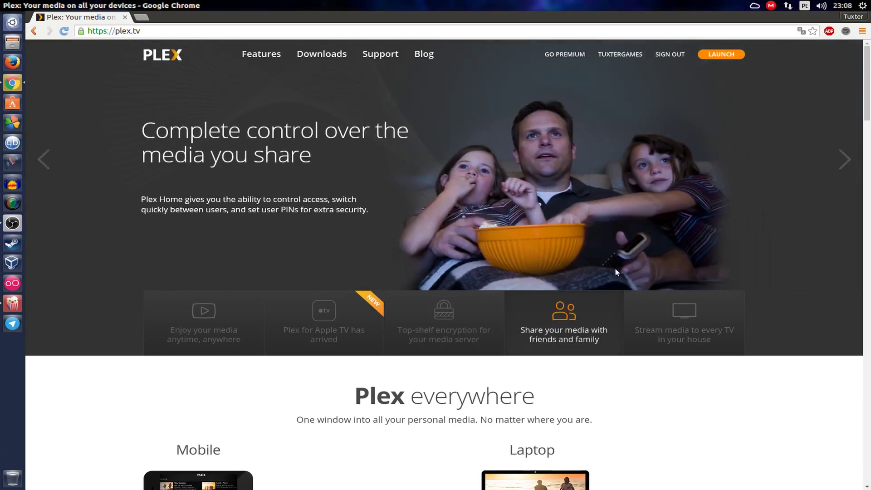
Open the Plex downloads page and review the server, mobile, smart TV and home theater offerings.
click(323, 54)
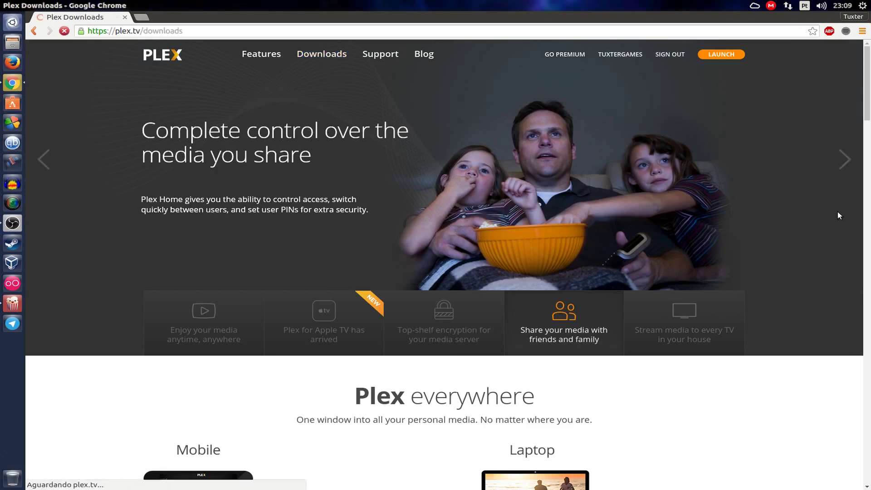
scroll(838, 213, down, 4)
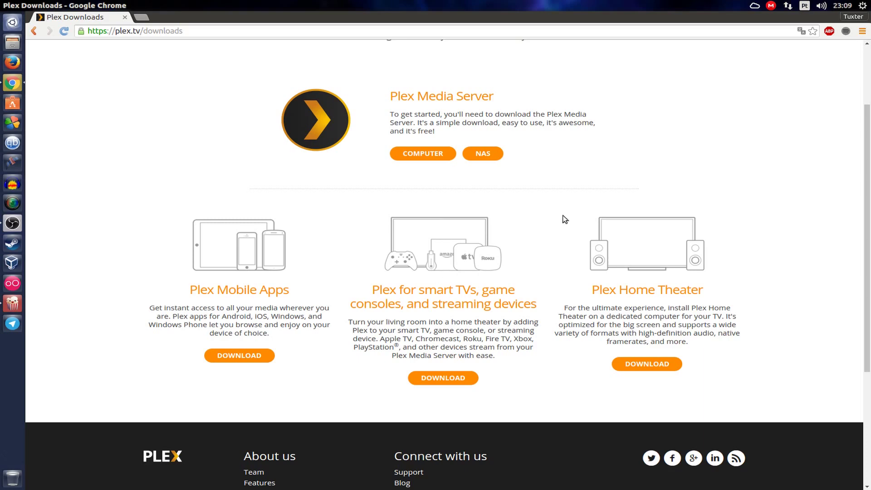
scroll(605, 192, up, 2)
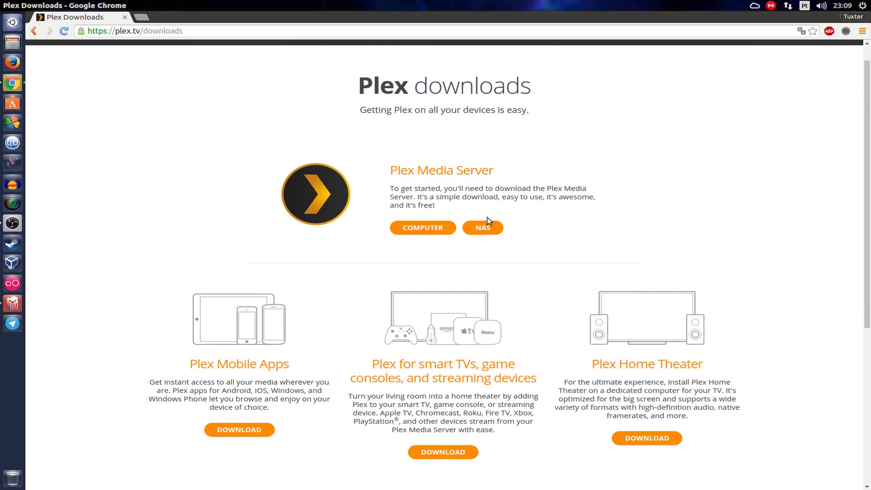
View the Plex Media Server computer downloads for Windows, Mac, FreeBSD and Linux, and close the download dialog.
click(437, 231)
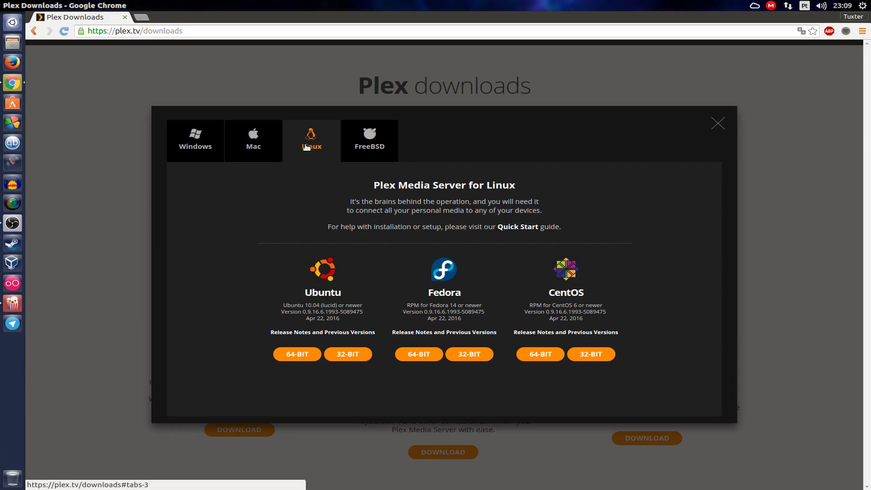
click(183, 147)
click(253, 142)
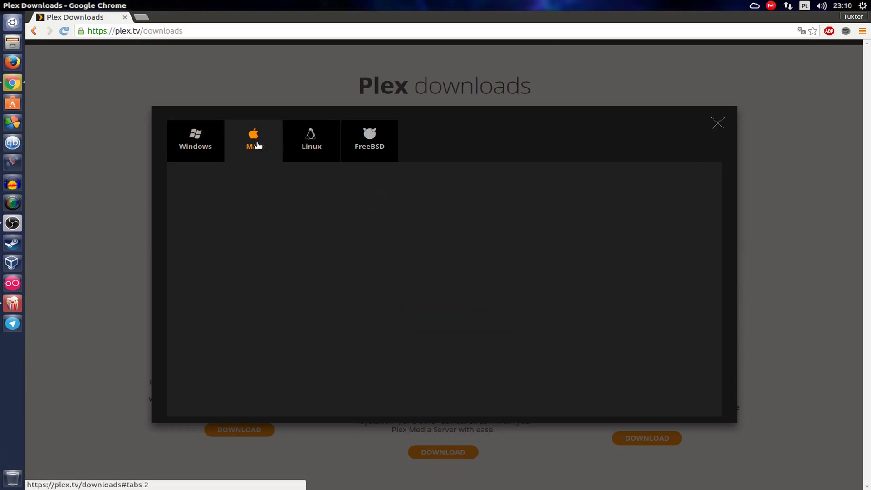
click(369, 143)
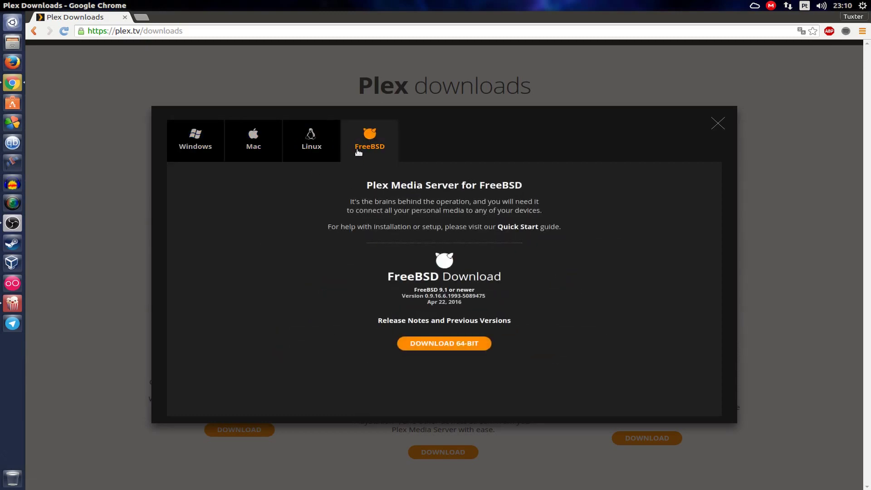
click(311, 142)
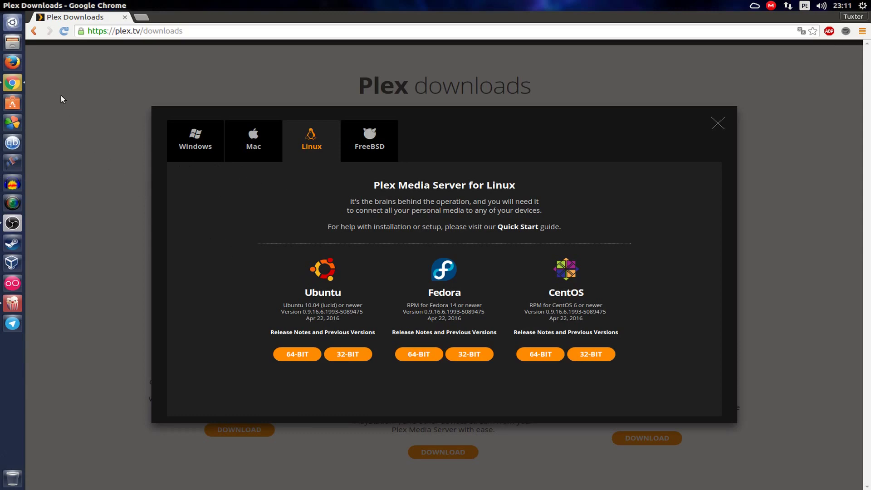
click(718, 123)
Minimize the browser, search the installed applications for plex and launch Plex Media Manager.
mouse_move(19, 10)
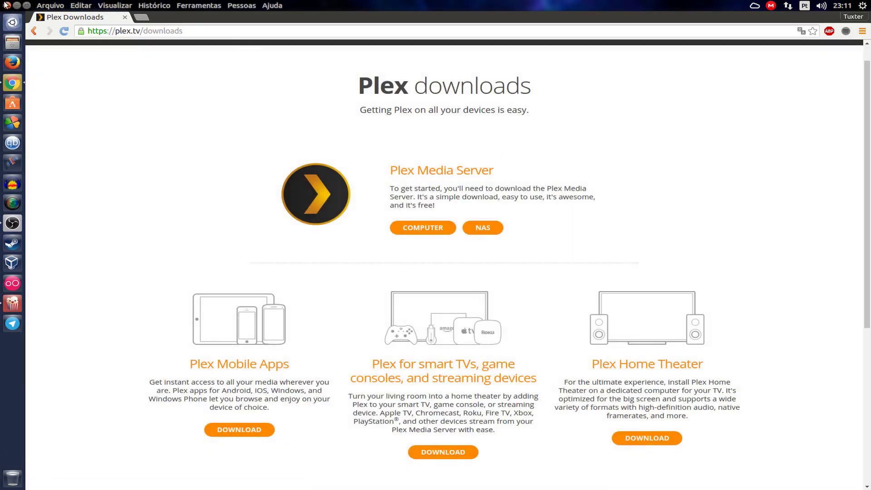
click(17, 6)
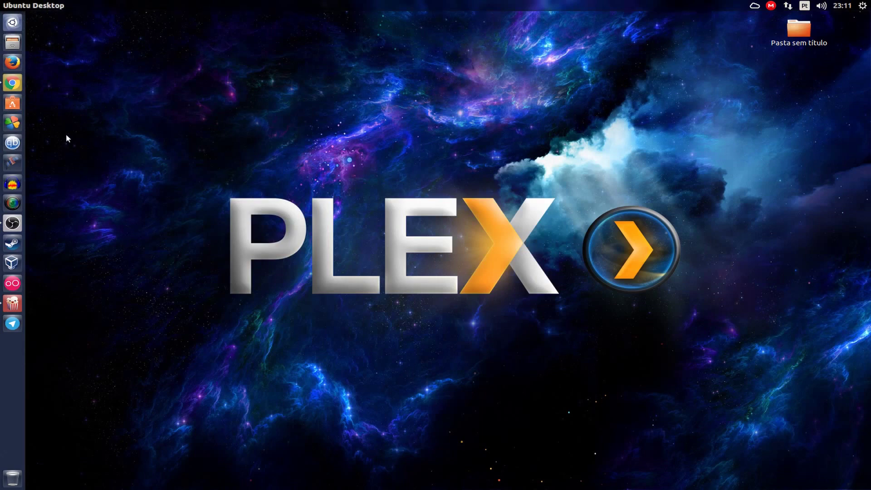
click(13, 22)
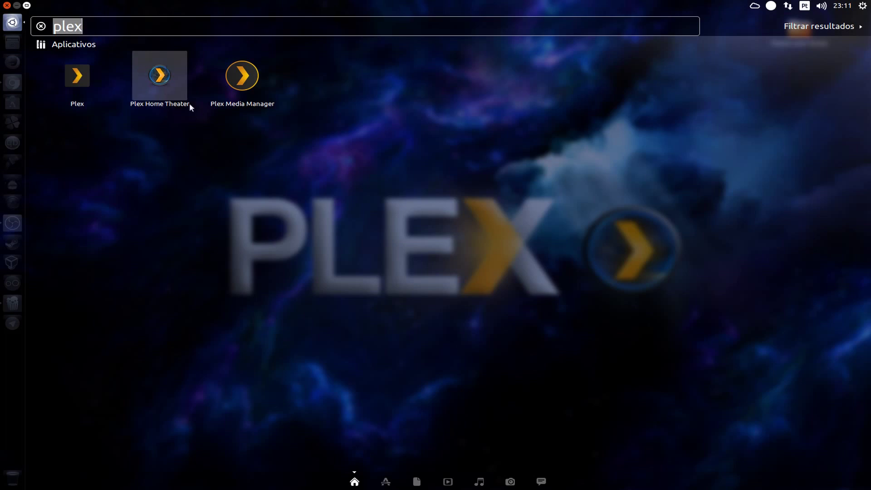
click(233, 71)
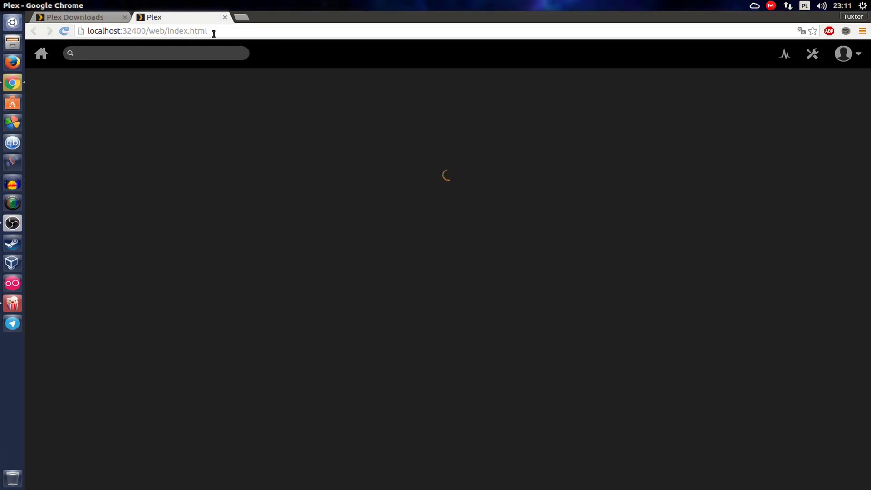
Examine the local Plex web address, the list of available servers and the account options.
drag(210, 30, 75, 31)
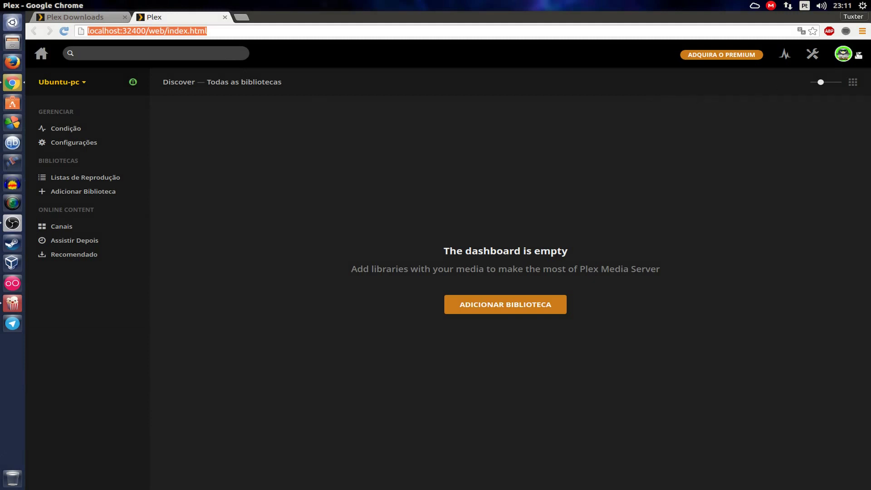
click(73, 86)
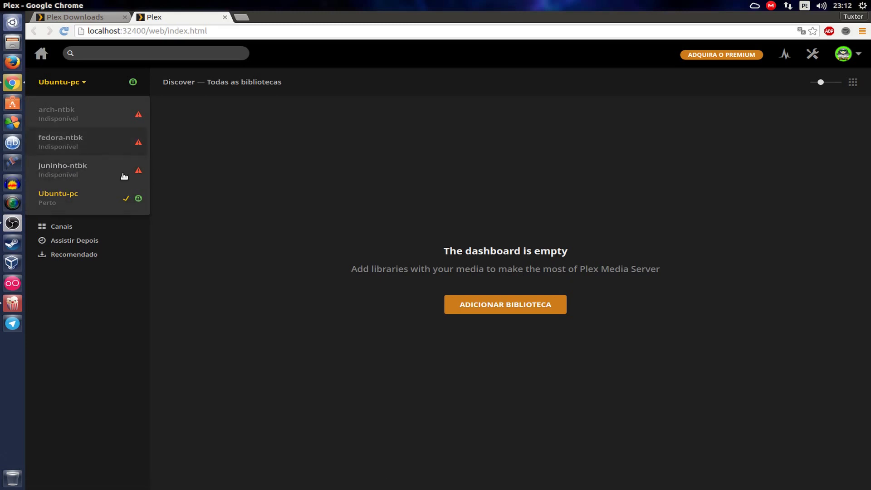
click(226, 130)
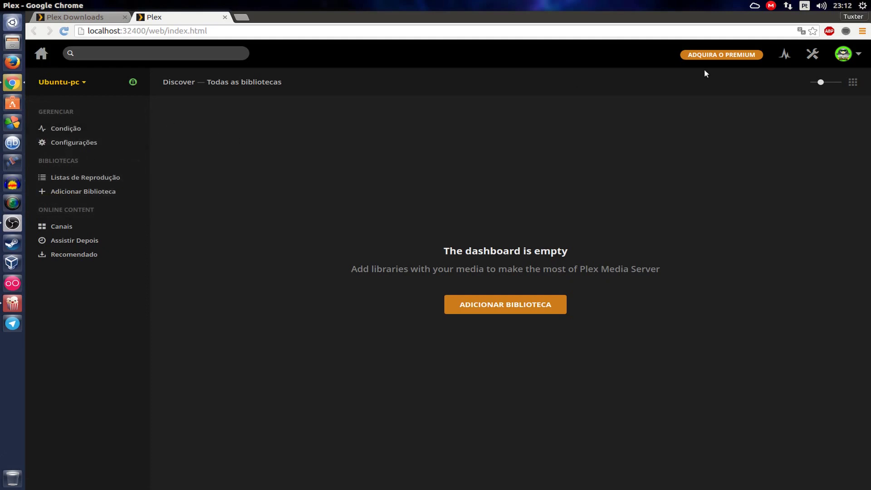
click(844, 53)
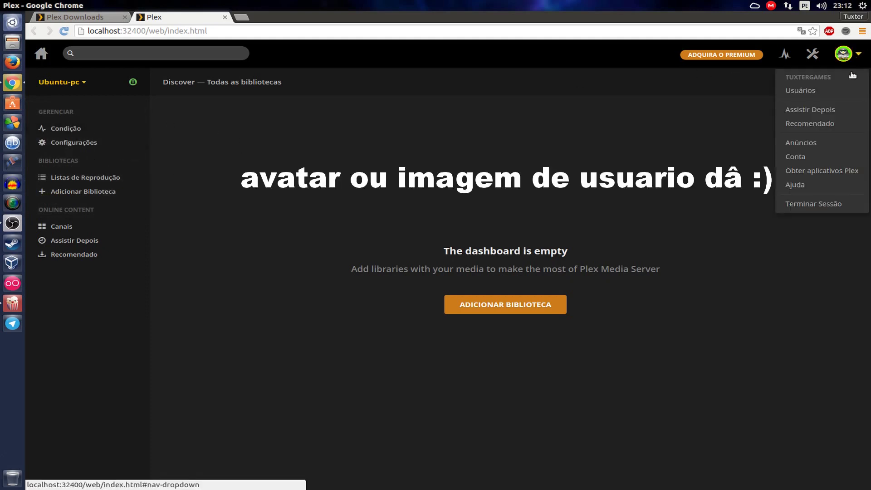
click(661, 133)
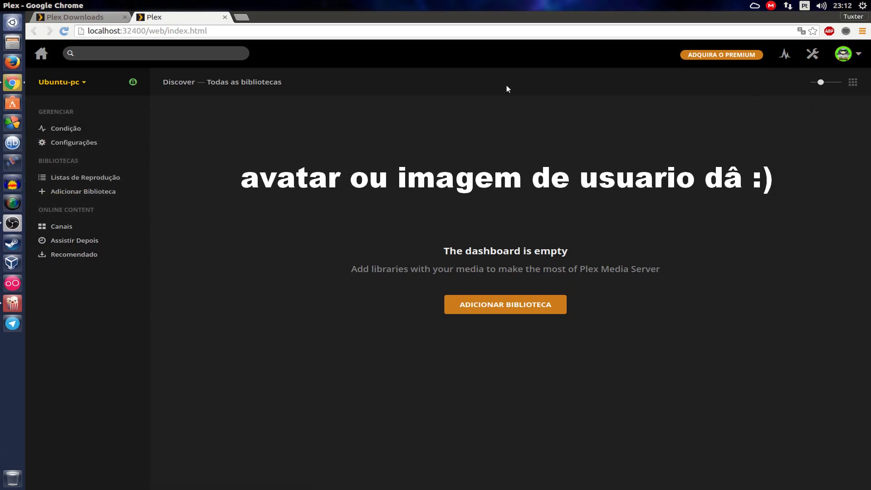
Open the Plex settings and review the server, users and devices sections.
click(69, 142)
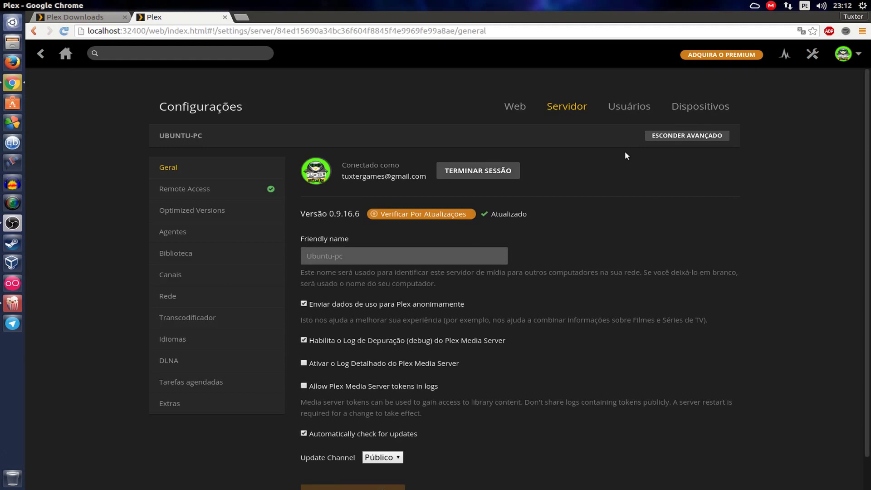
click(640, 108)
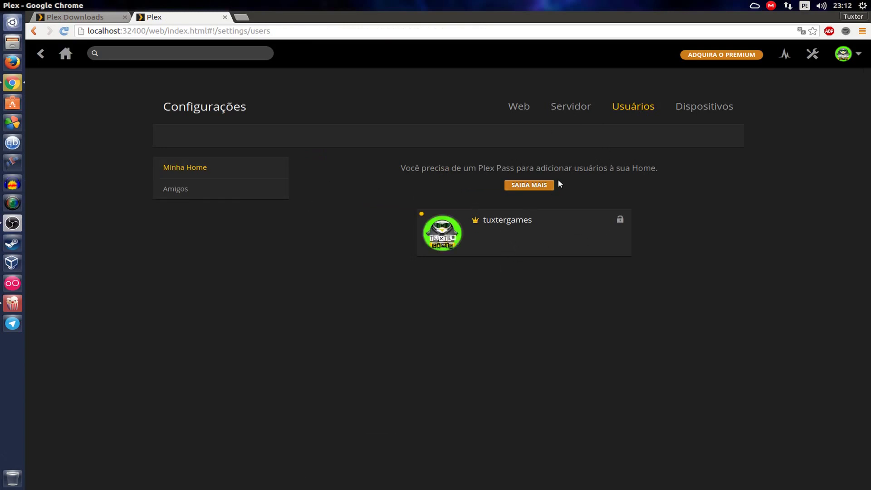
click(699, 107)
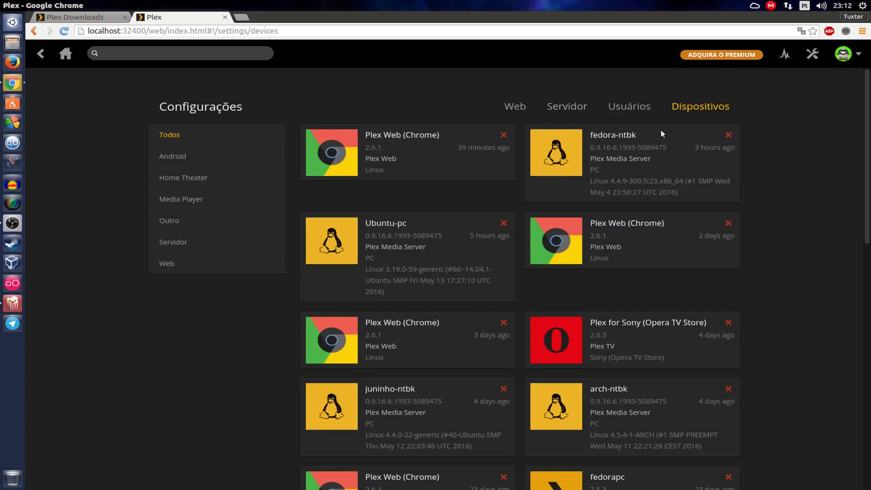
scroll(853, 320, down, 10)
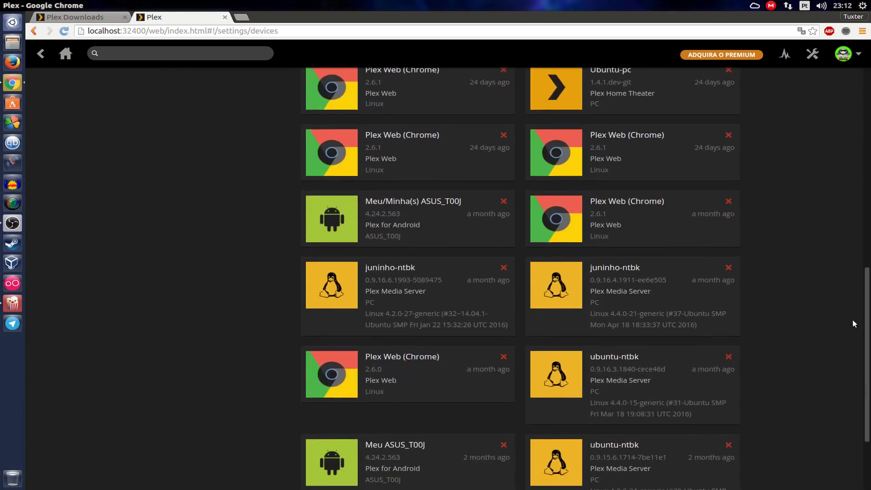
scroll(852, 319, up, 10)
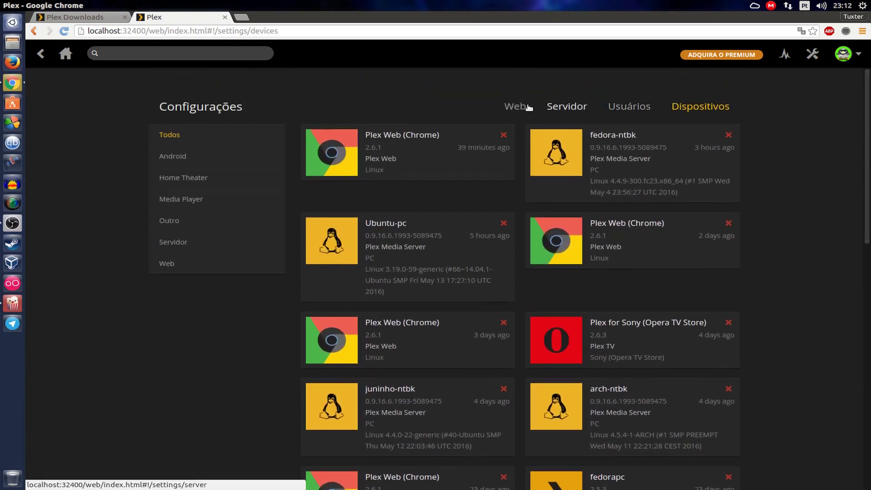
Return to the server settings and review the DLNA options.
click(562, 107)
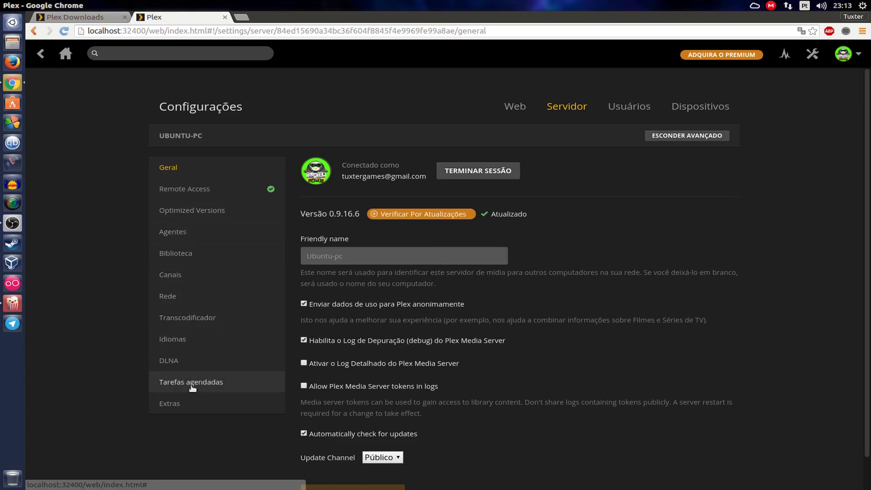
click(182, 363)
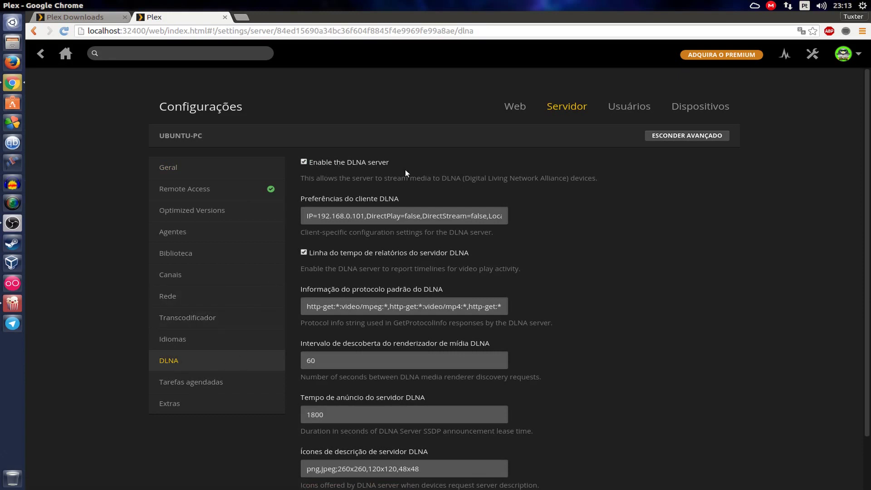
scroll(565, 228, down, 2)
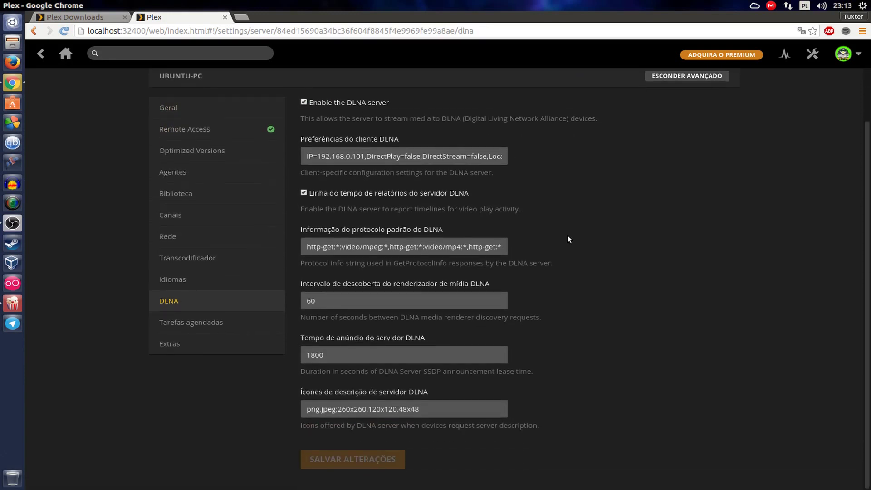
scroll(567, 234, up, 2)
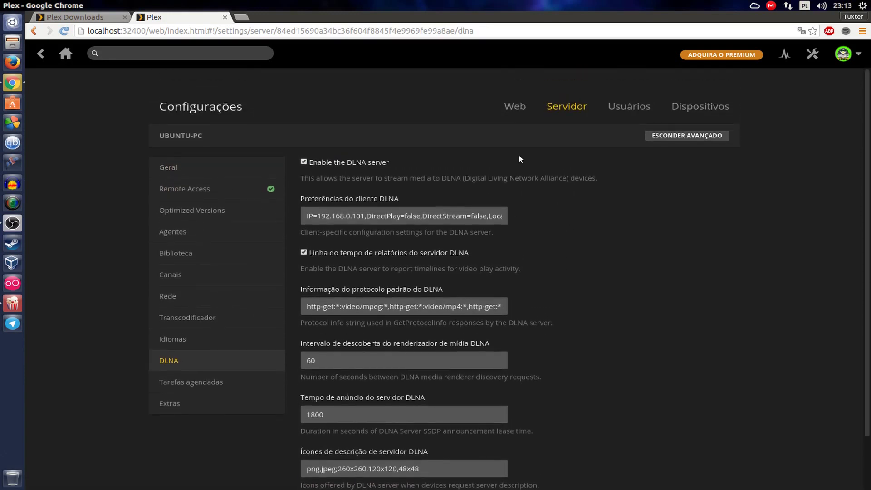
From the Plex home page, start a new Filmes library with its language set to Português and proceed to adding folders.
click(66, 54)
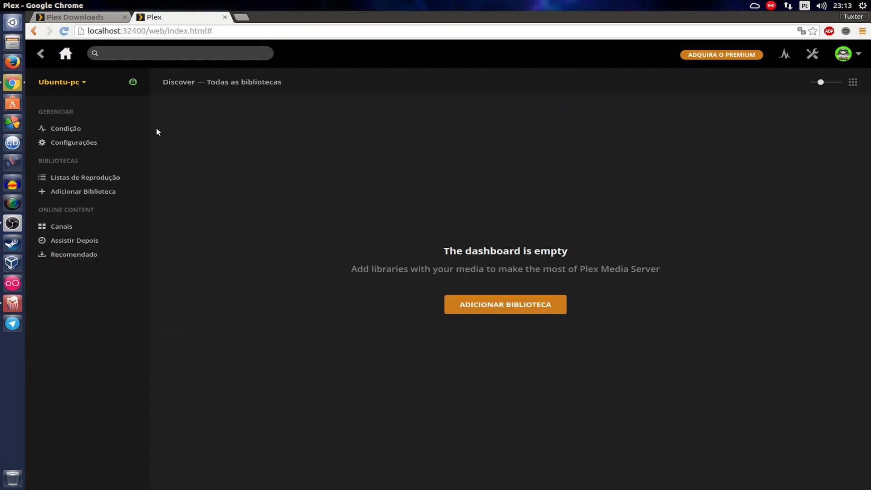
click(47, 192)
click(389, 182)
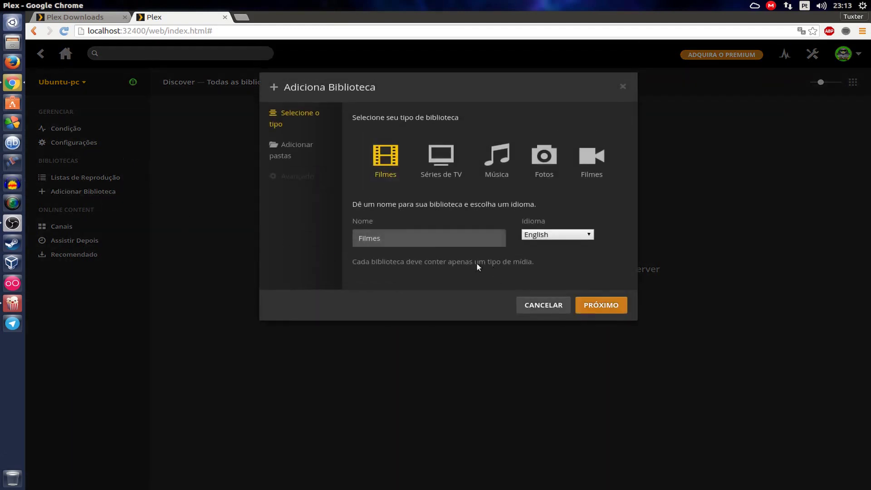
click(553, 232)
scroll(553, 370, down, 3)
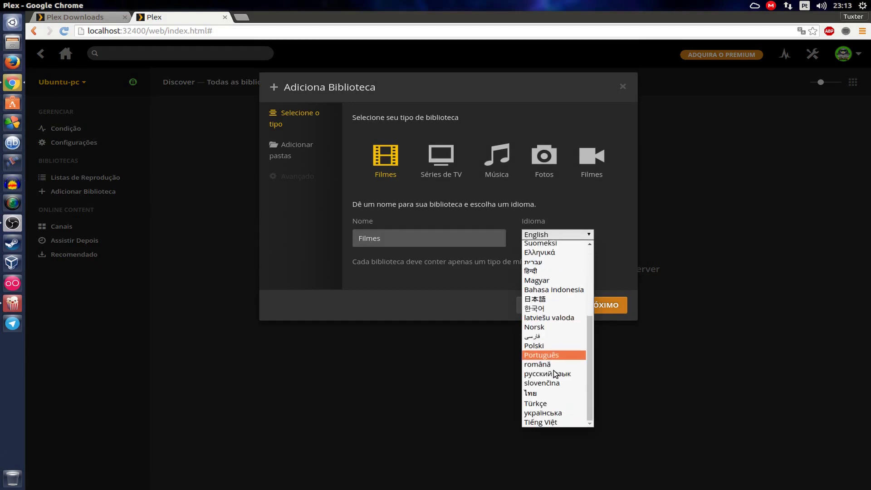
click(542, 355)
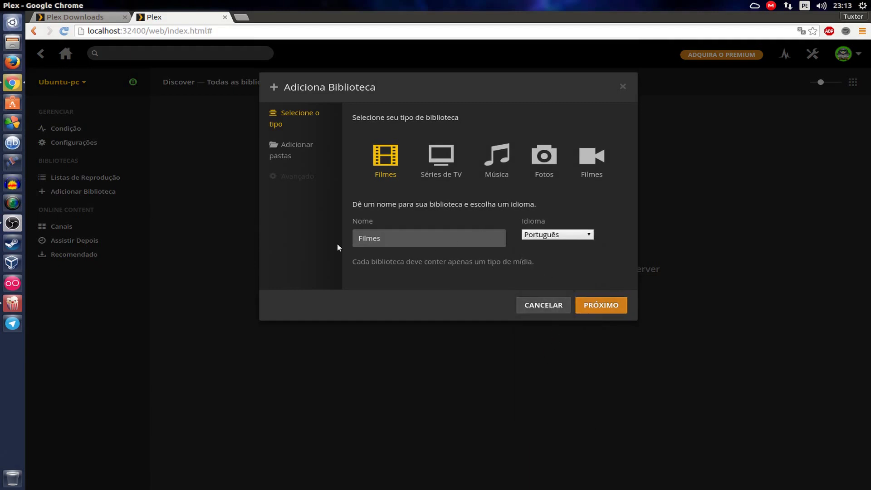
click(589, 305)
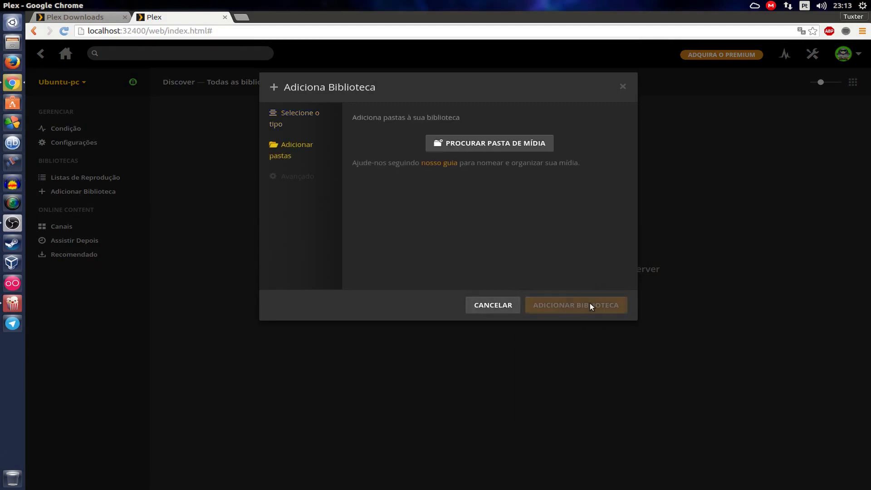
Add the Fabulas da Disney folder from the home Downloads directory as the media folder and create the Filmes library.
click(476, 143)
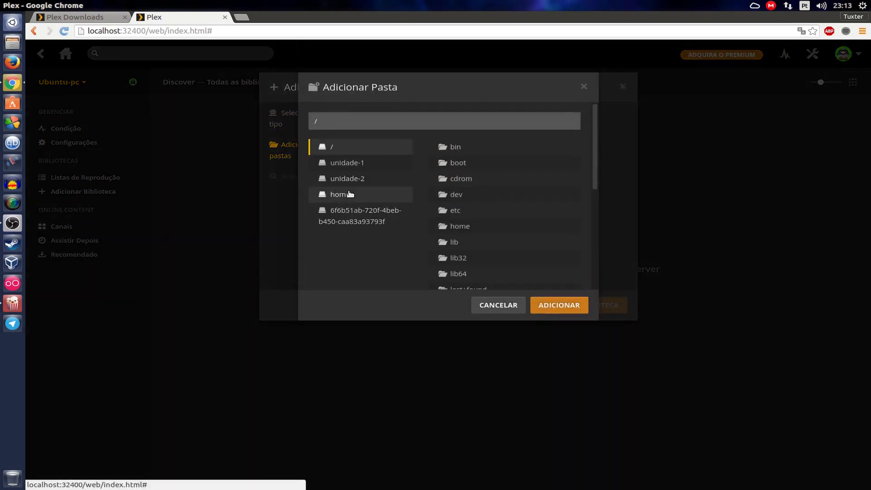
click(356, 196)
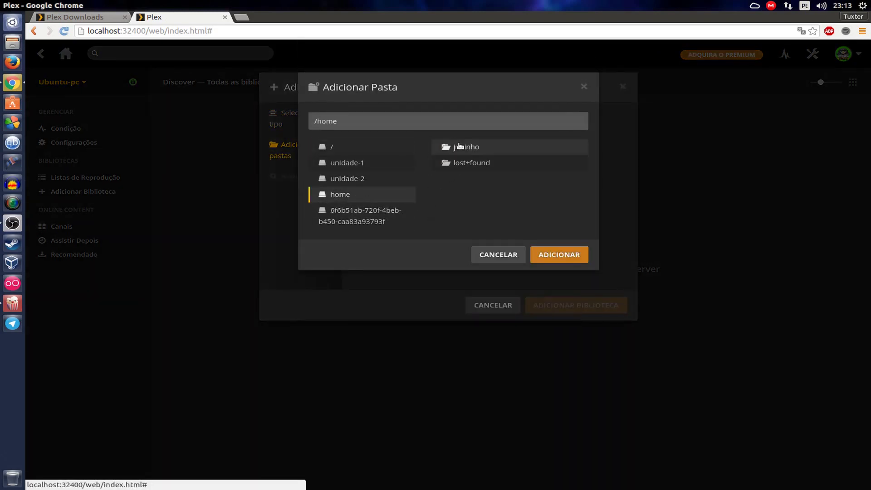
click(453, 148)
click(471, 227)
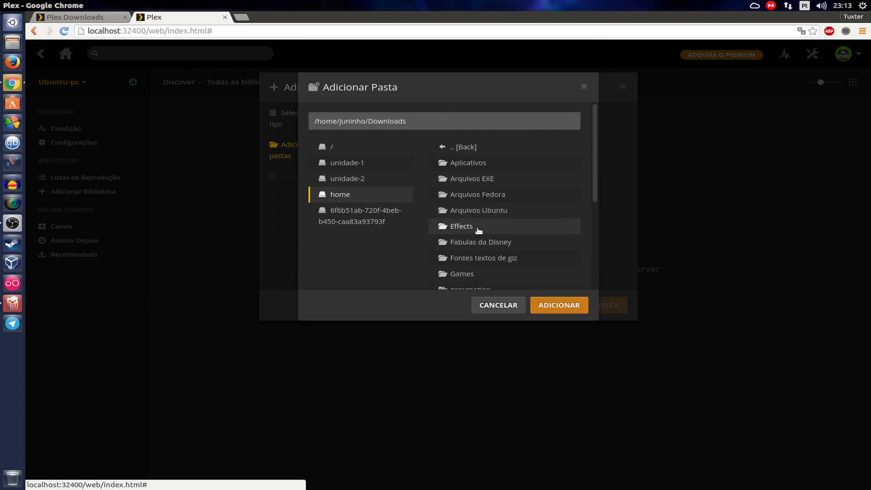
scroll(535, 226, down, 1)
click(498, 221)
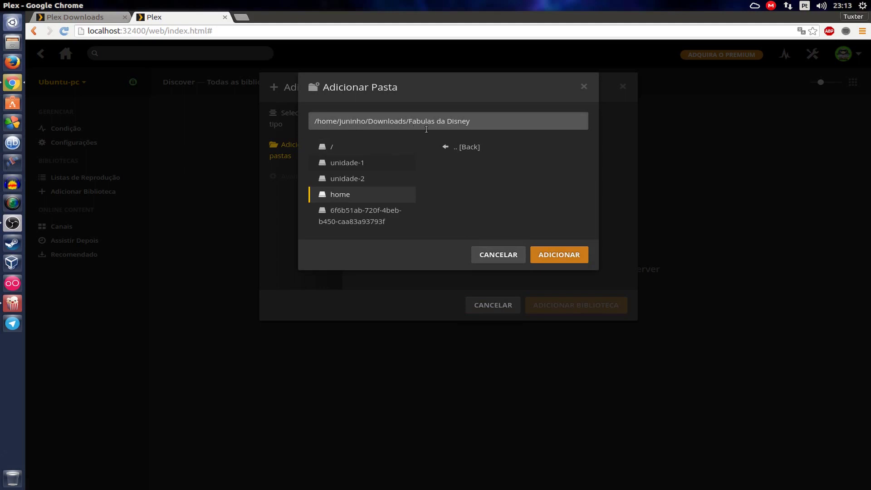
click(553, 255)
click(570, 310)
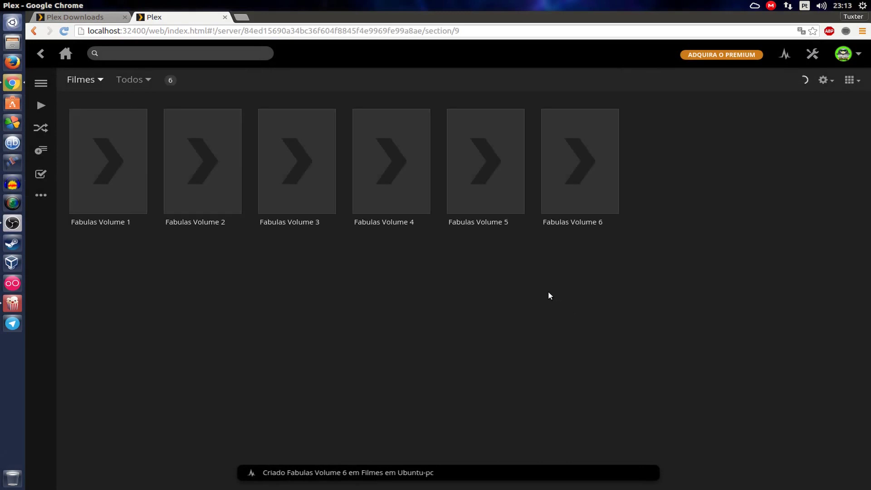
Examine the details page of Fabulas Volume 1 and return to the Filmes library overview.
mouse_move(488, 224)
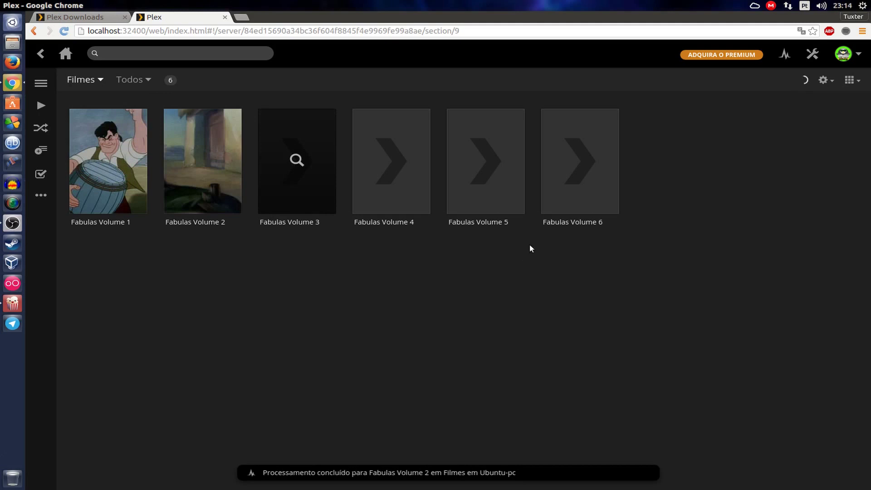
click(108, 175)
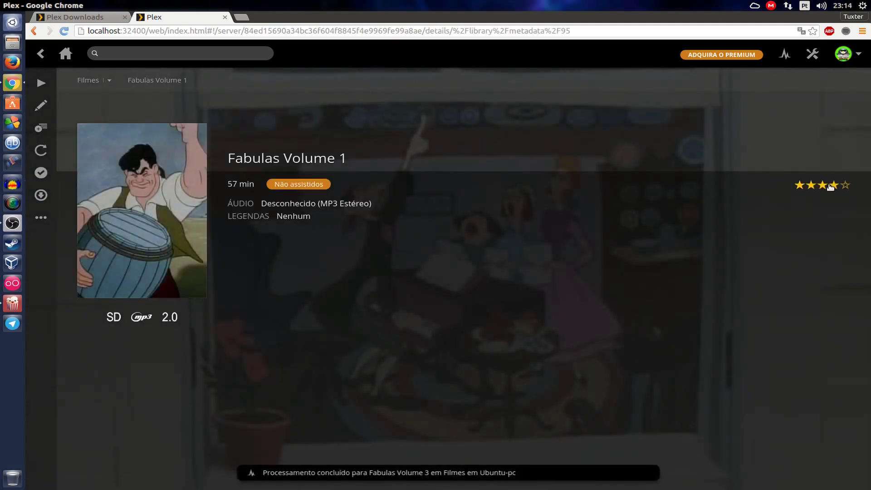
click(84, 81)
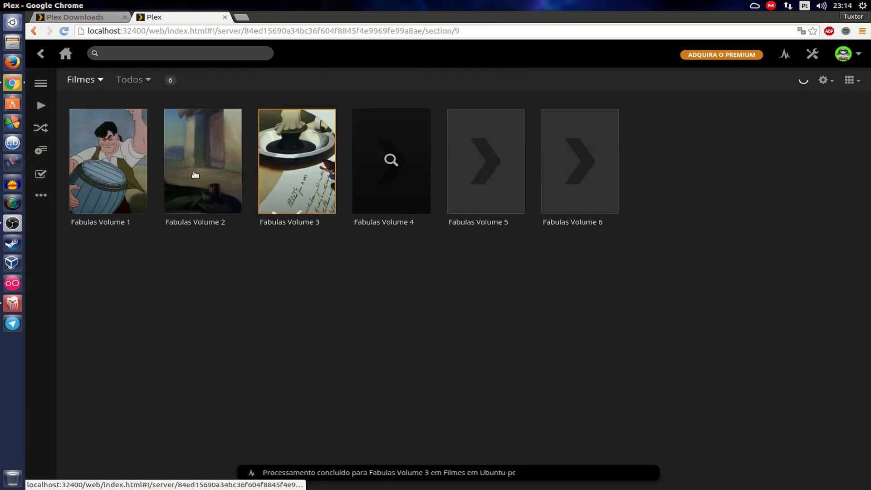
click(119, 146)
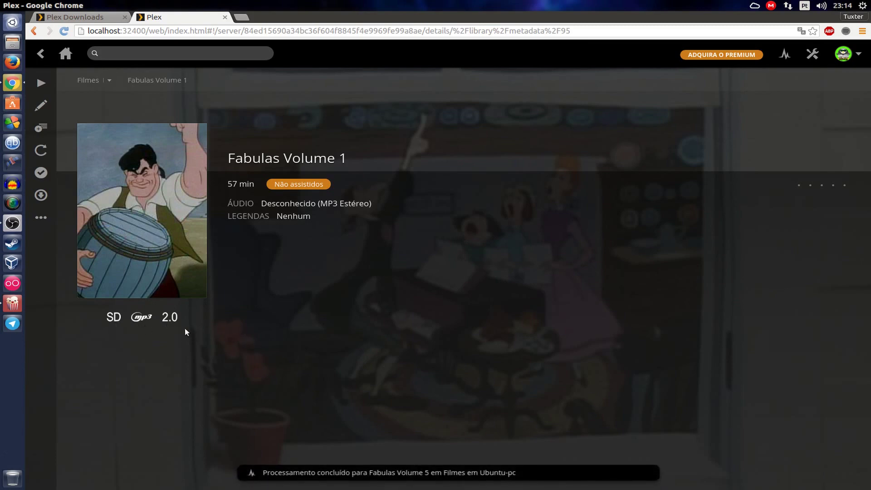
click(86, 79)
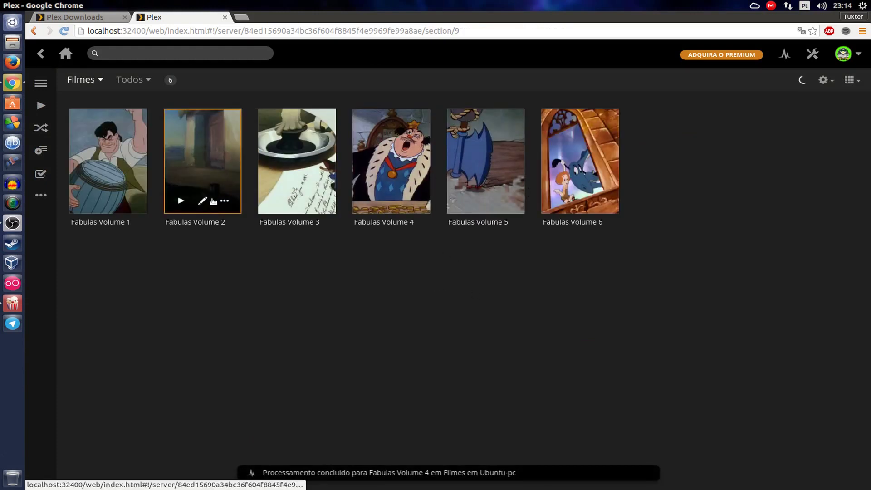
mouse_move(97, 204)
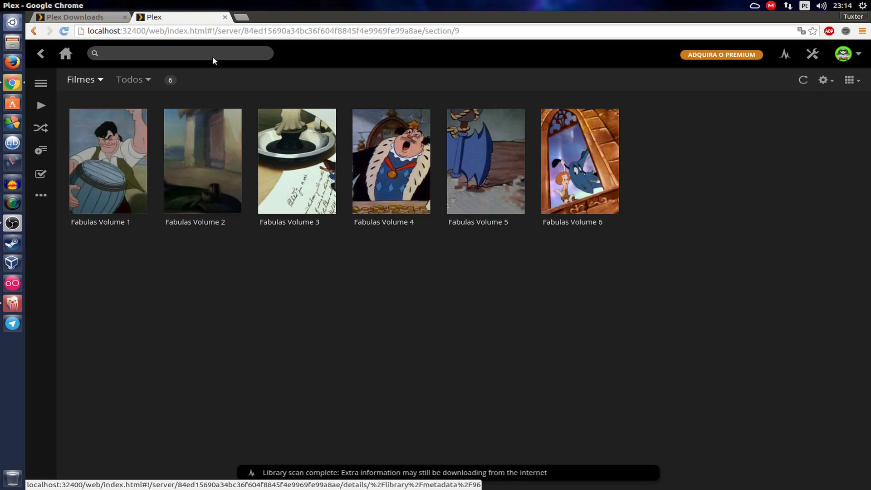
Search Google for "fabulas da disney" in a new browser tab and show the image results.
click(242, 17)
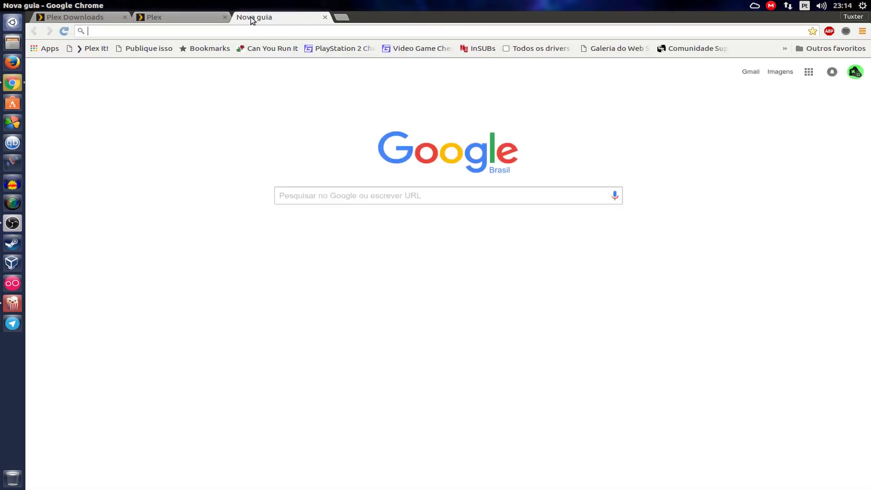
text(google.com)
key(Return)
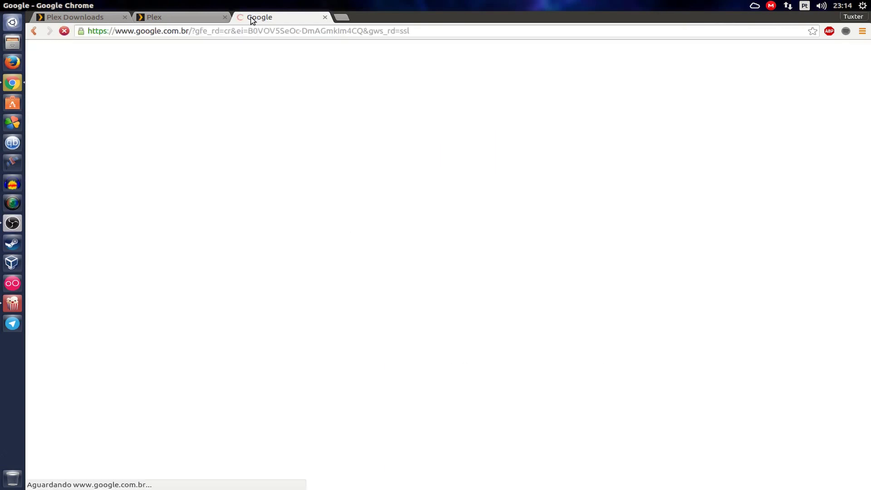
text(fabu)
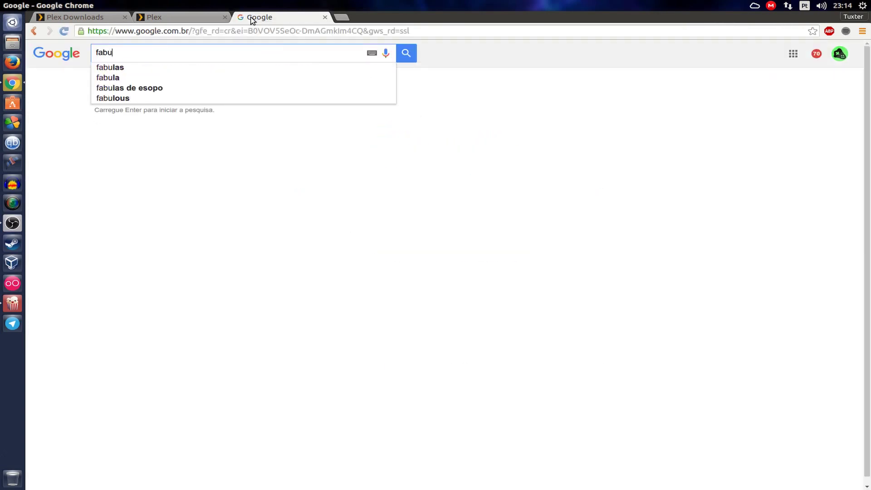
text(las da dis)
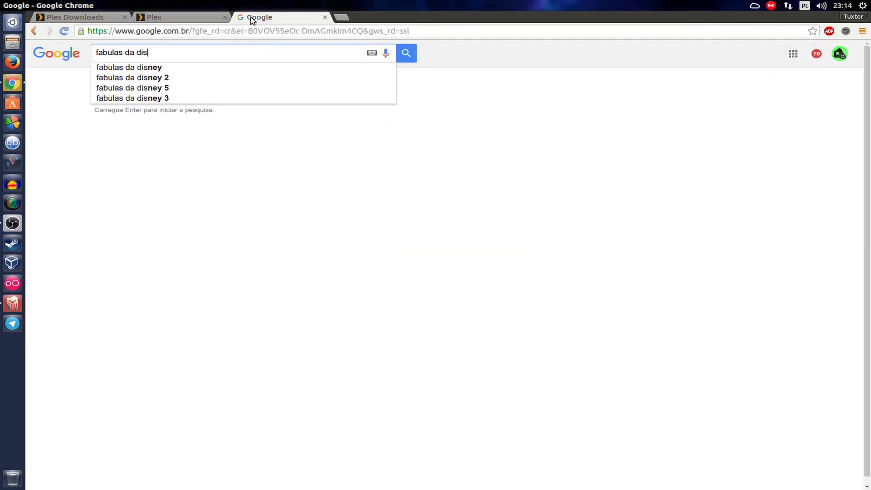
text(ney)
key(Return)
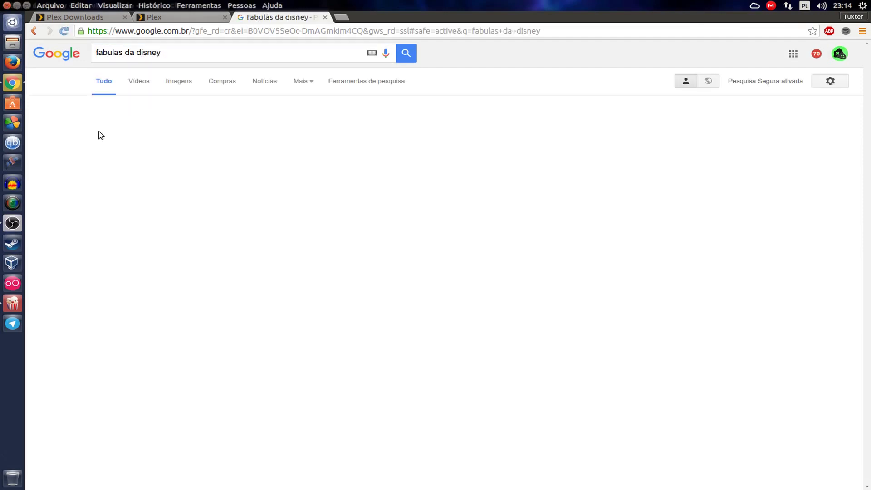
click(137, 83)
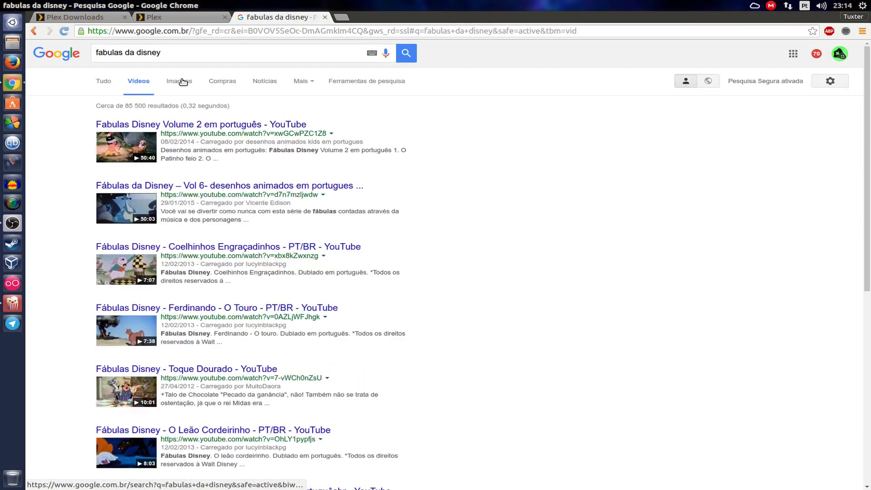
click(183, 83)
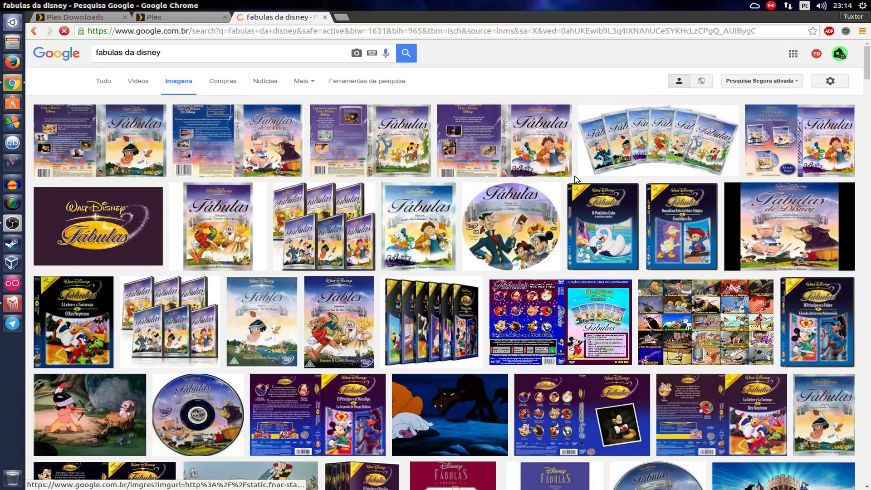
scroll(697, 272, down, 8)
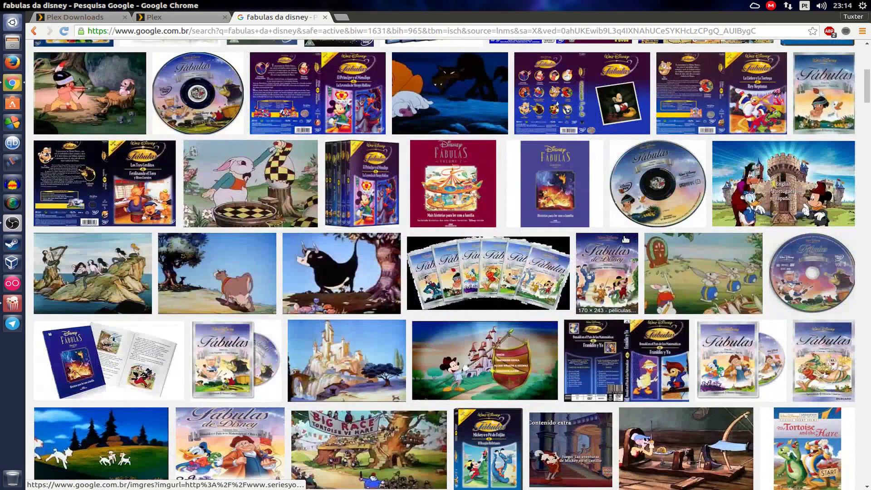
scroll(639, 233, down, 2)
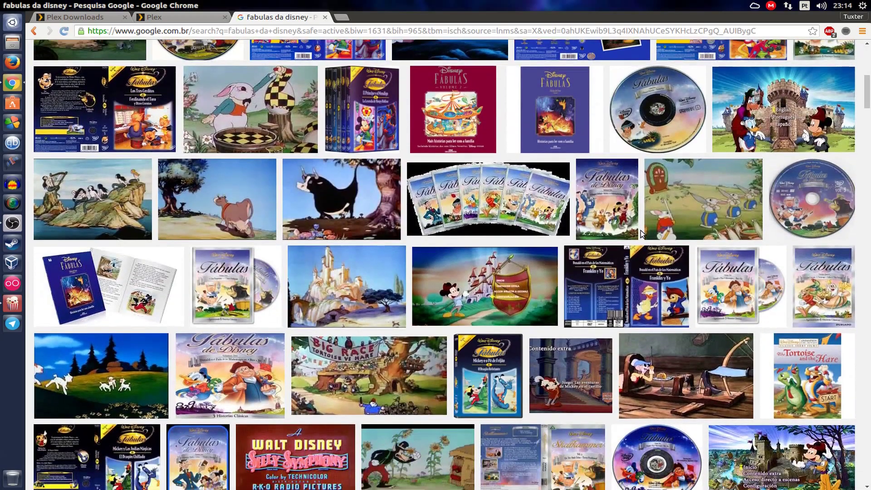
scroll(640, 232, down, 6)
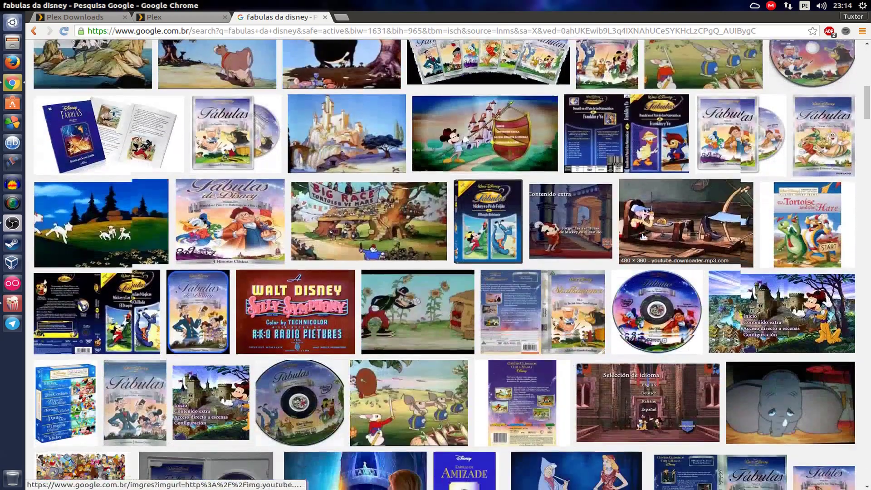
scroll(643, 244, down, 2)
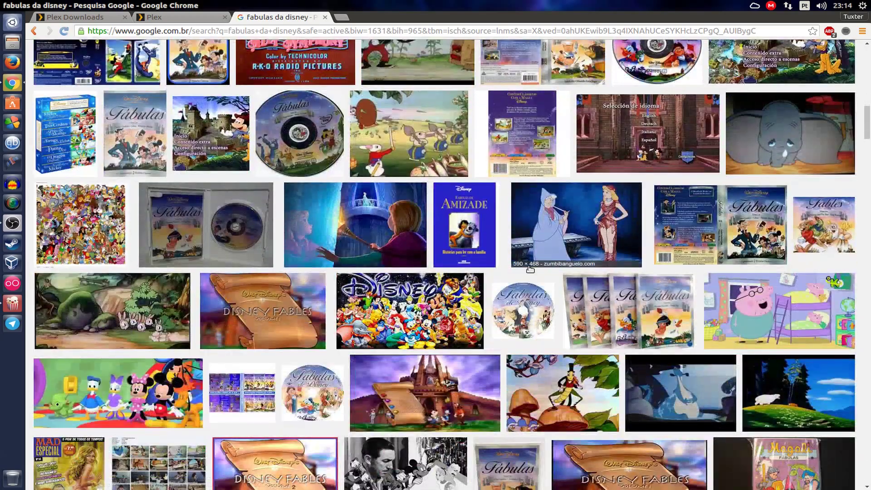
click(449, 296)
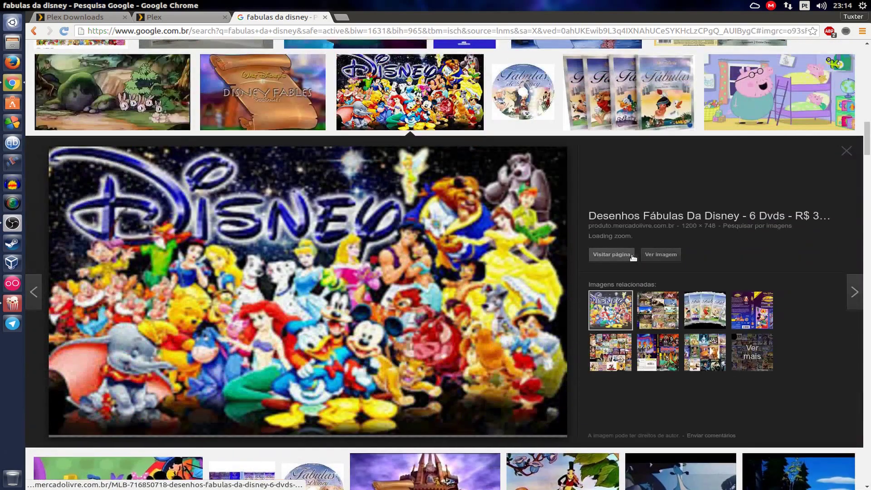
click(660, 254)
click(297, 35)
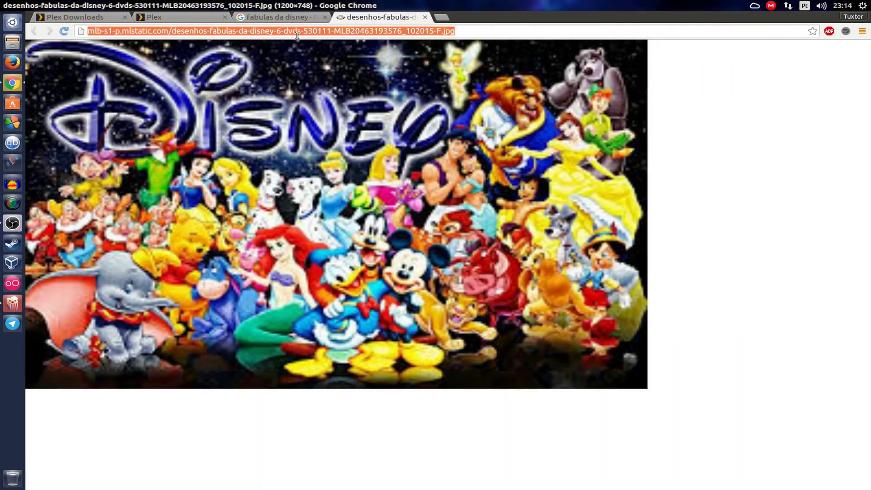
click(424, 16)
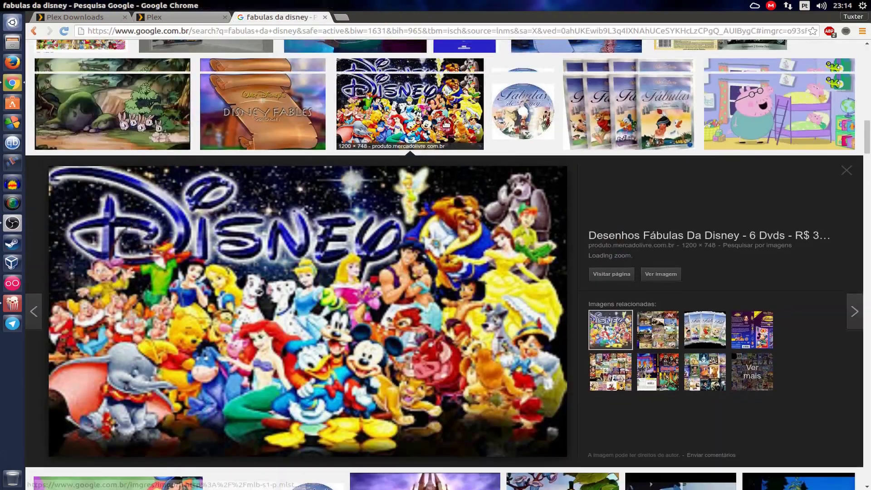
Open the 250 × 250 Fábulas Disney Volume 3 cover at full size in its own tab and copy the image address.
scroll(490, 151, up, 5)
scroll(490, 151, up, 7)
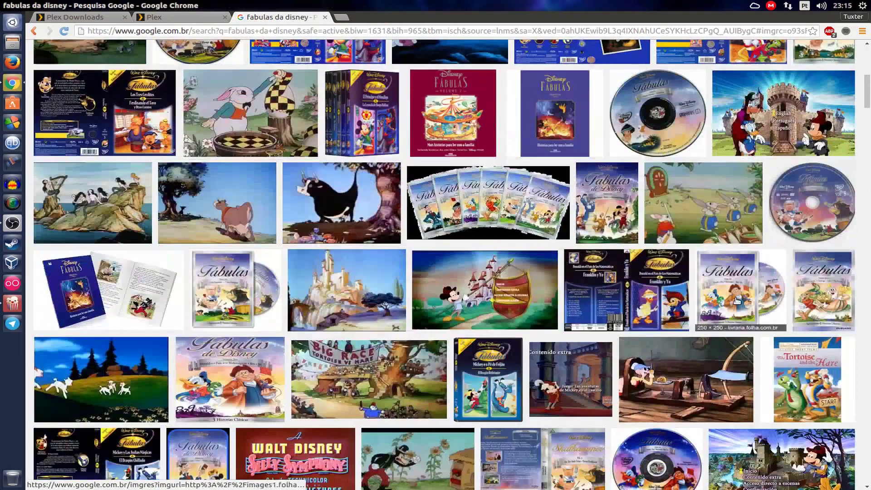
click(736, 301)
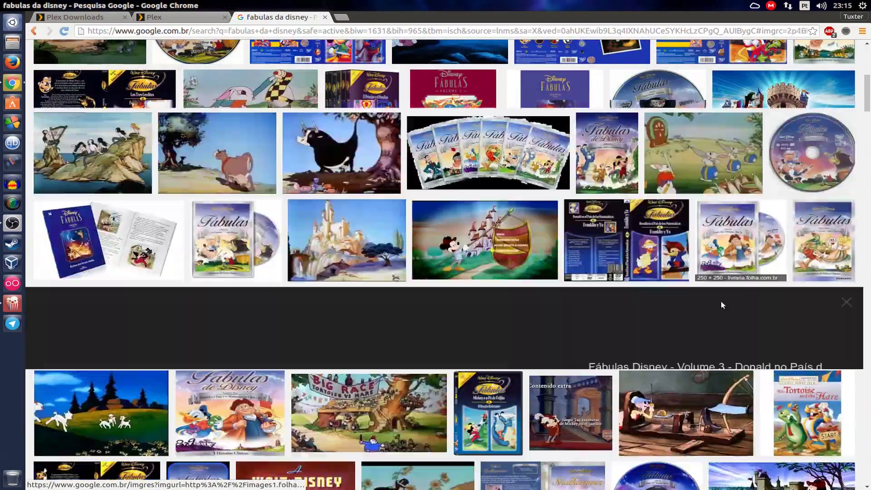
click(661, 255)
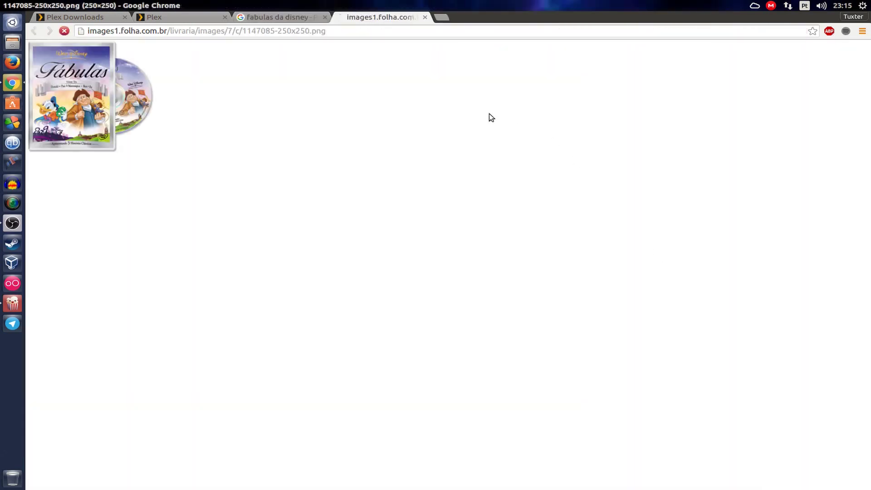
right_click(220, 32)
key(ctrl+c)
click(252, 66)
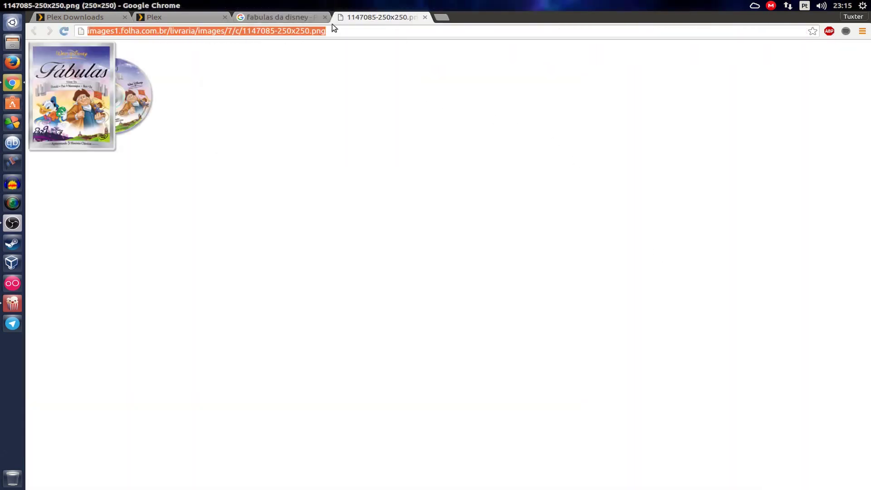
Open the poster settings of Fabulas Volume 1 and view the local image chooser without picking a file.
click(188, 16)
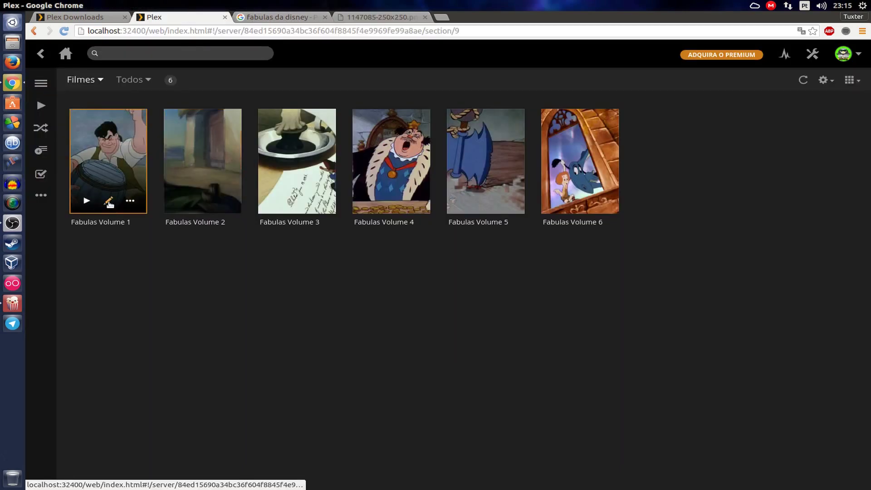
click(109, 203)
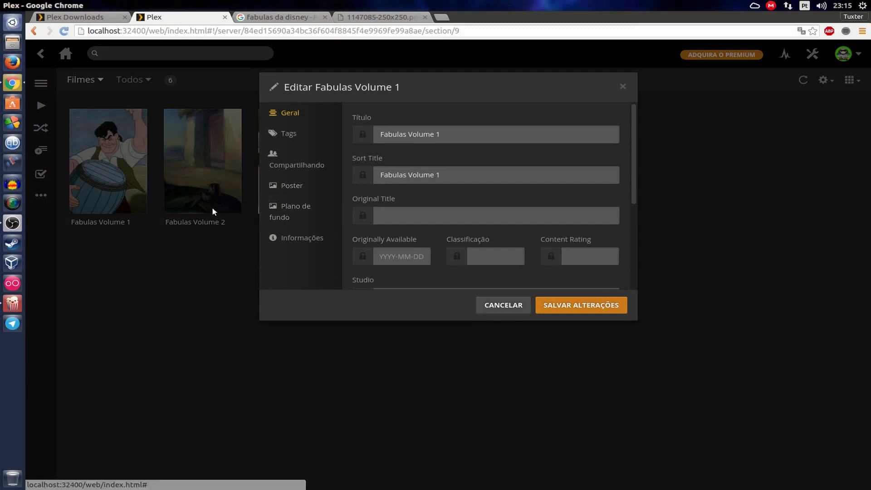
click(294, 191)
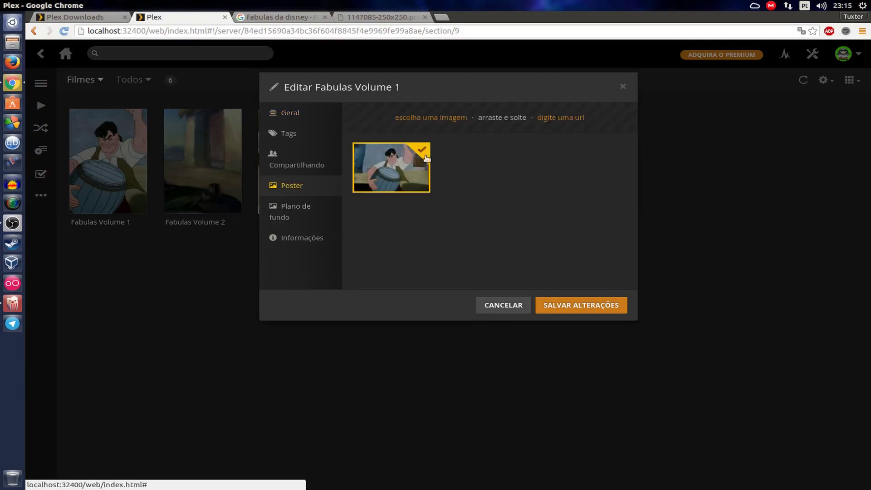
click(434, 117)
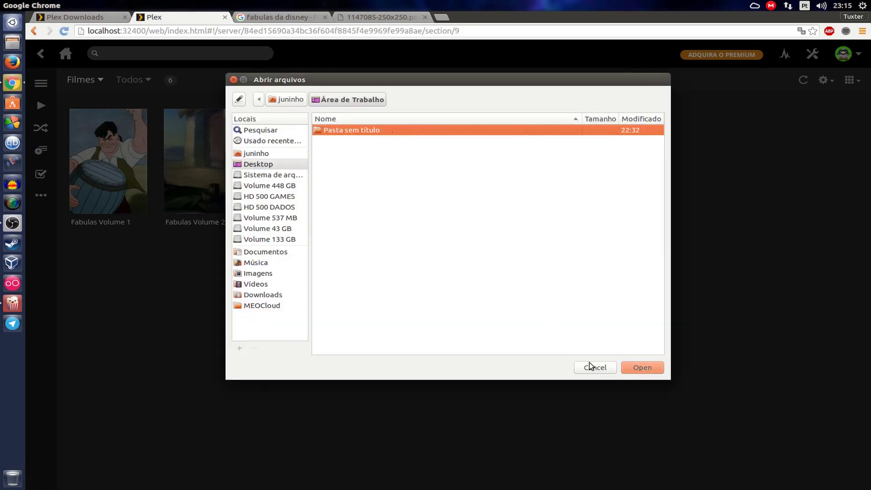
click(591, 367)
Upload the copied cover image address as the poster of Fabulas Volume 1 and save the changes.
click(563, 122)
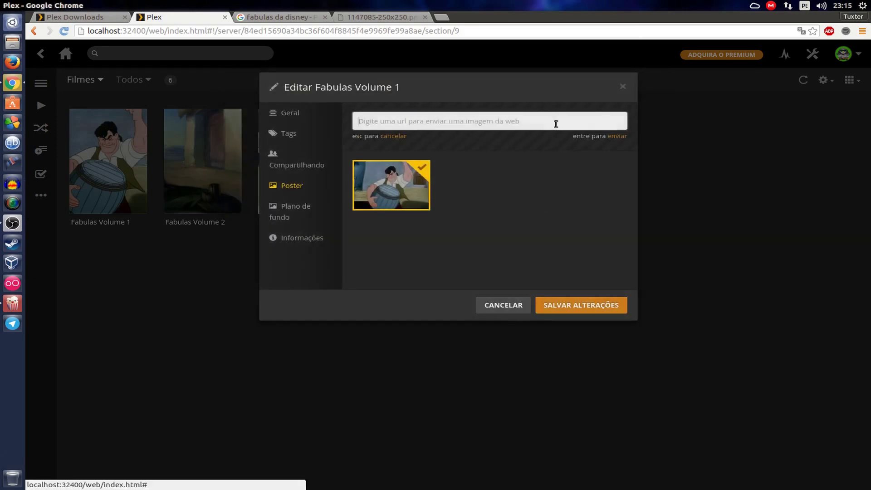
click(456, 122)
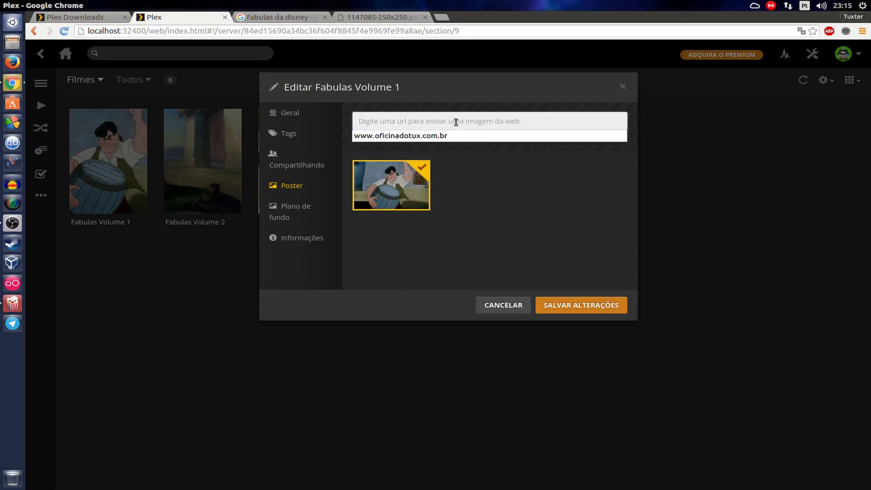
key(ctrl+v)
click(616, 136)
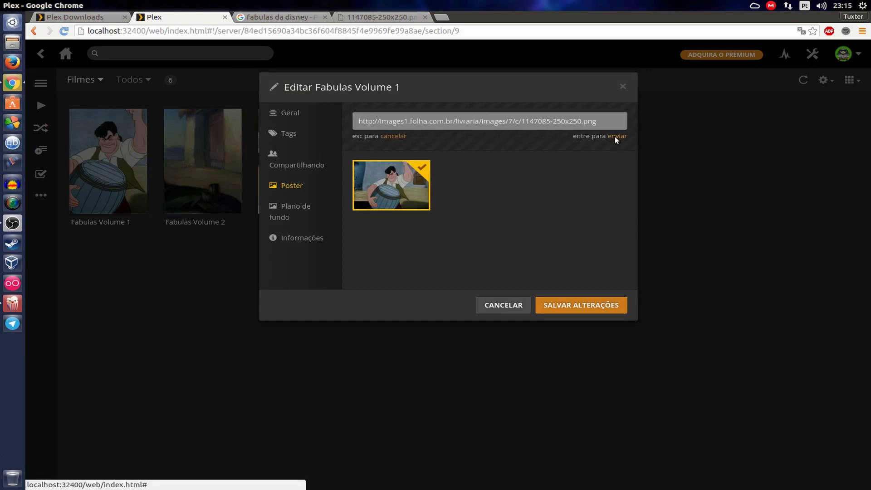
click(560, 303)
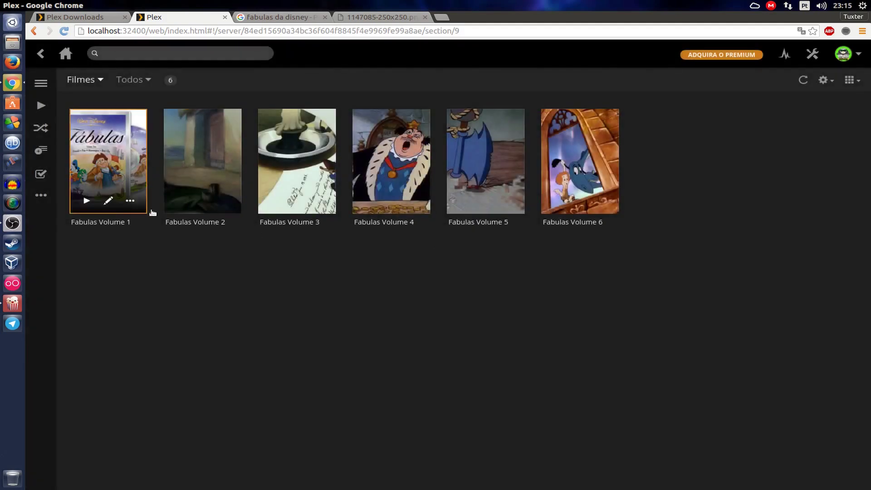
Examine the new poster on the details page of Fabulas Volume 1 and return to the Plex home page.
click(103, 145)
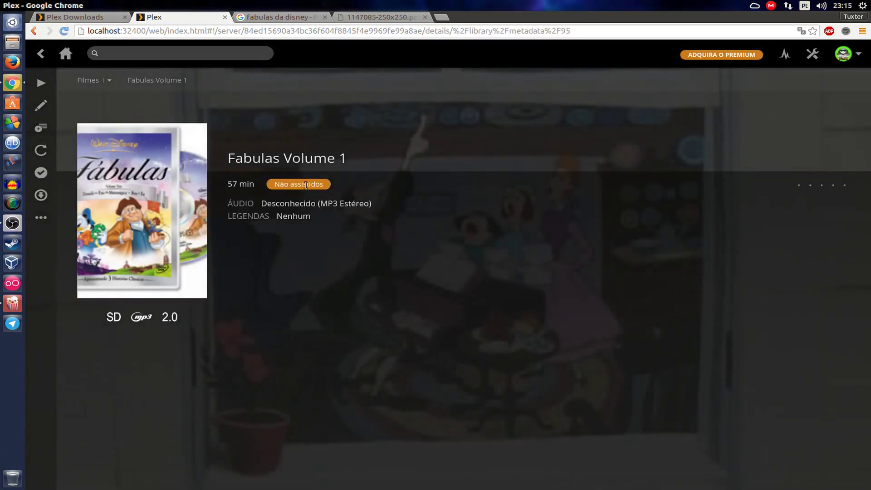
click(90, 82)
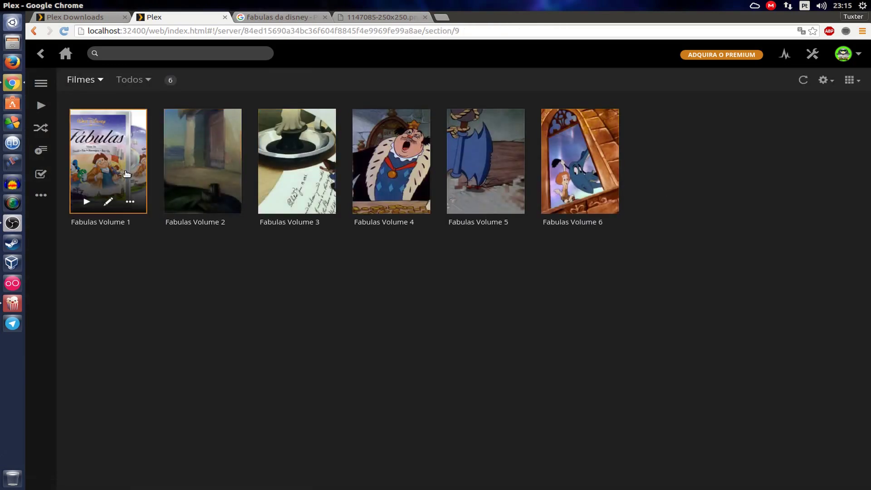
click(59, 58)
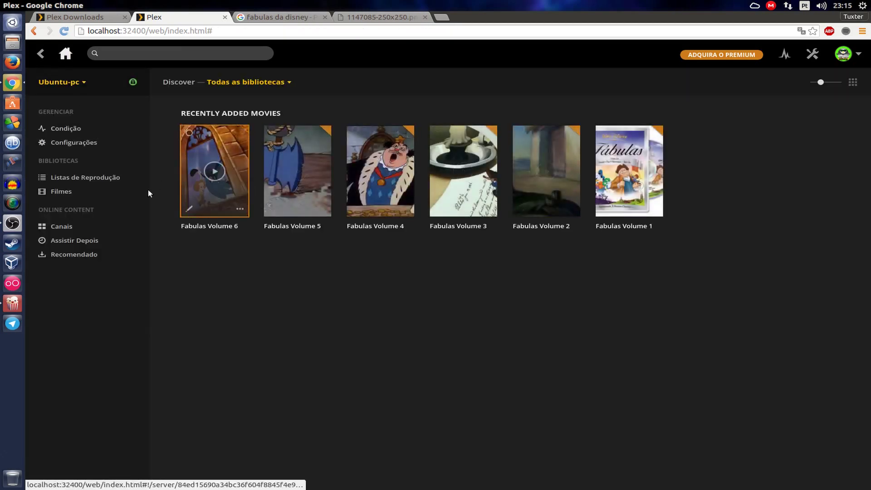
Set up a new TV series library named Séries with Português as its language and open the media folder browser.
click(123, 161)
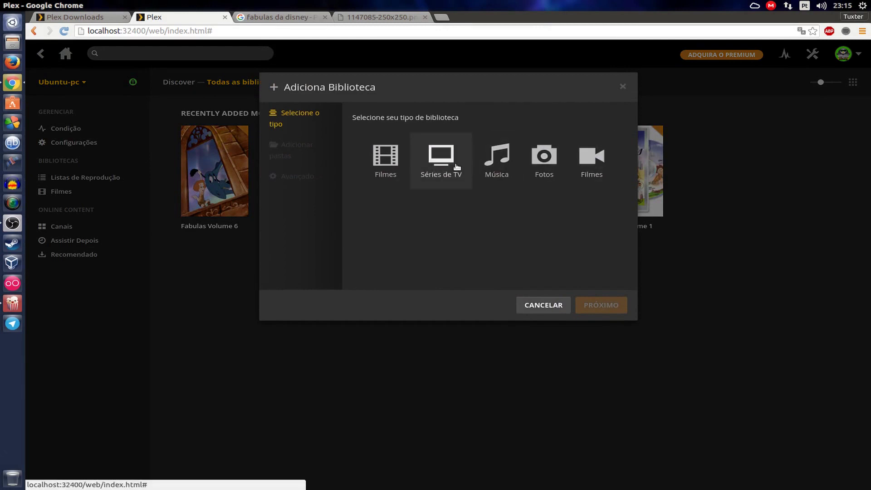
click(448, 165)
click(449, 243)
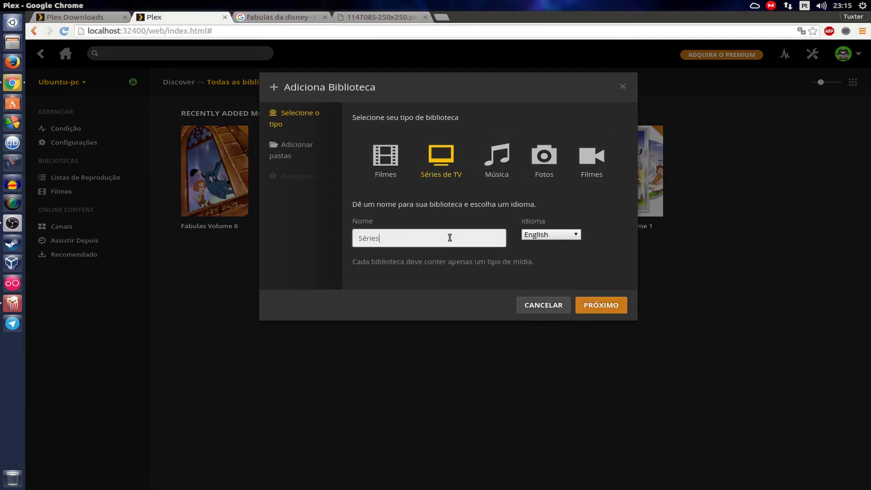
click(549, 236)
scroll(551, 354, down, 2)
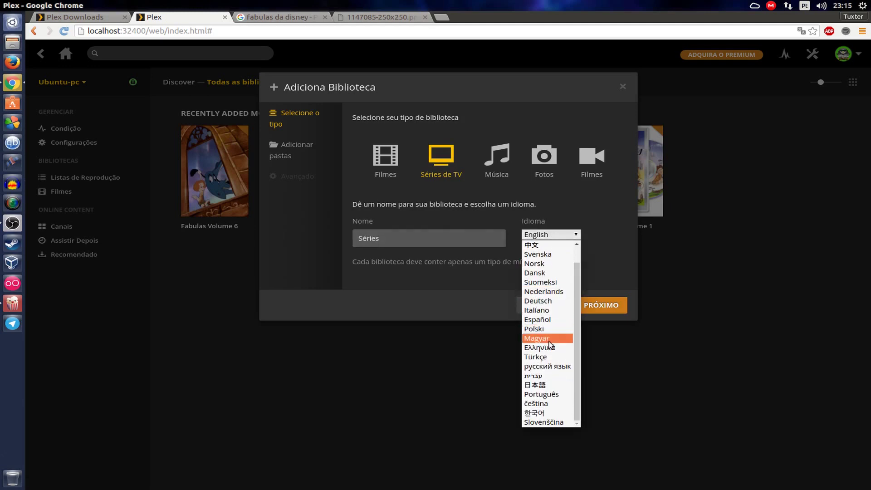
click(551, 396)
click(592, 309)
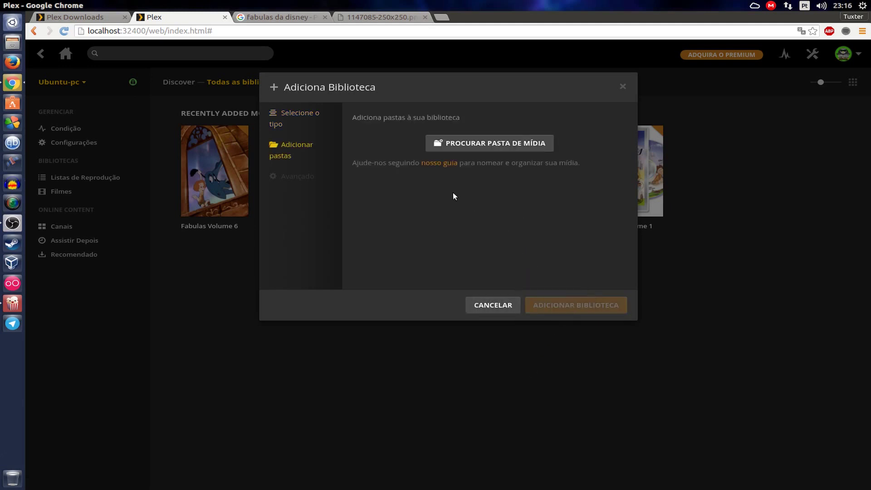
click(480, 142)
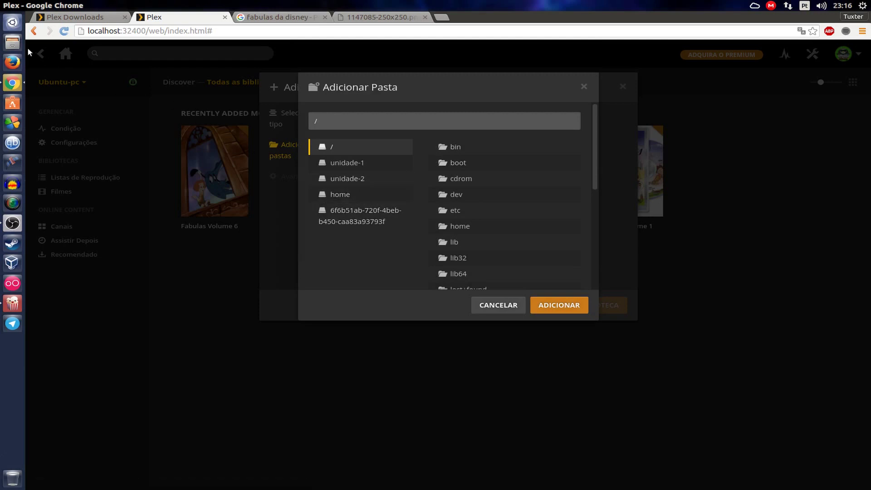
Switch to the file manager, unmount Volume 133 GB, and view the contents of the HD 500 GAMES and HD 500 DADOS drives.
click(13, 45)
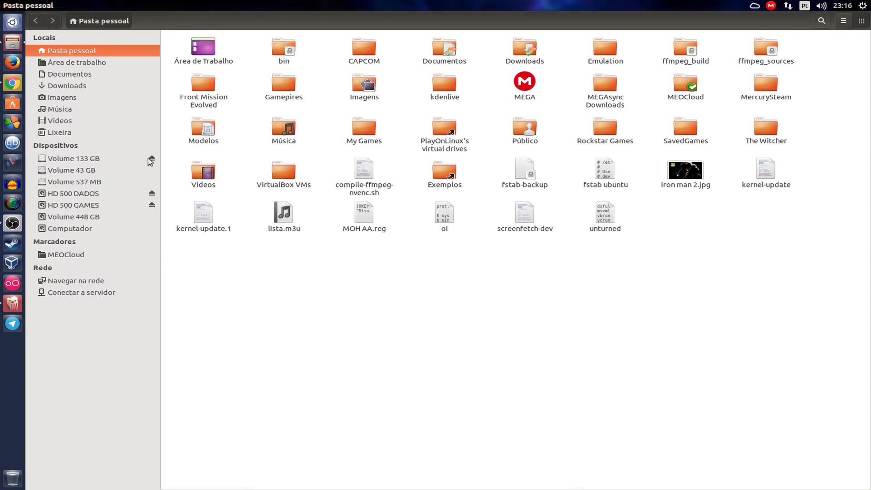
click(151, 159)
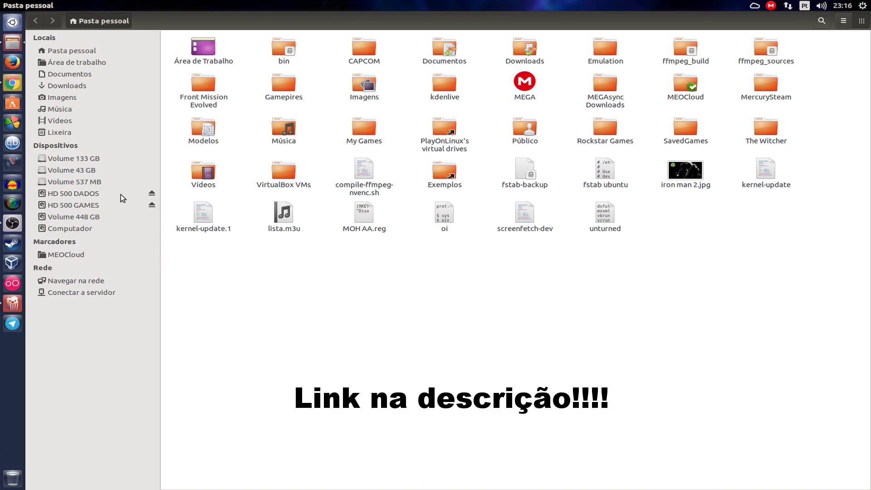
click(96, 196)
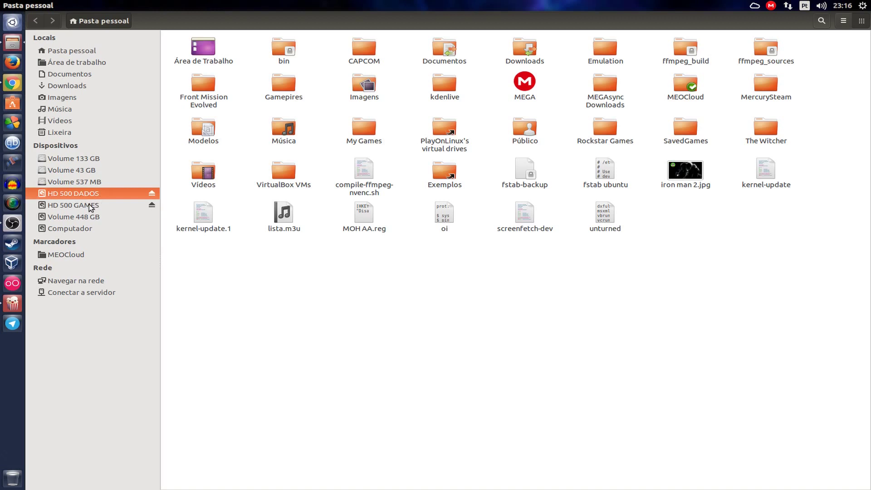
click(90, 206)
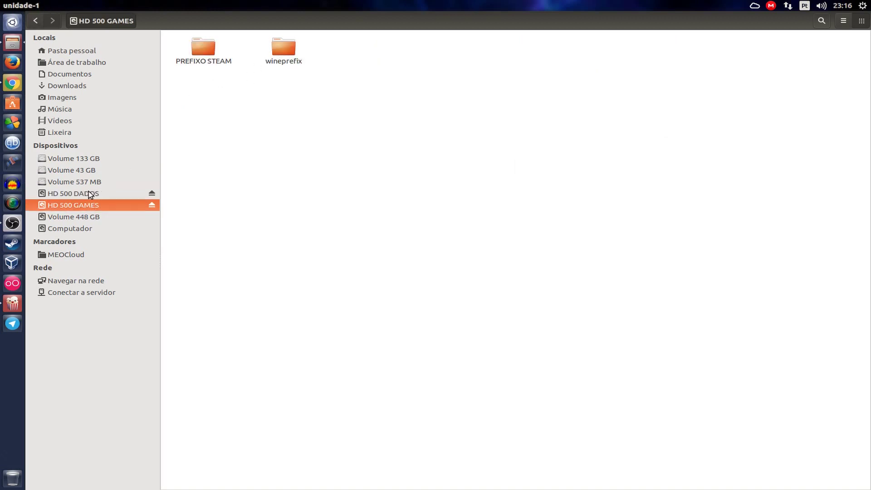
click(90, 192)
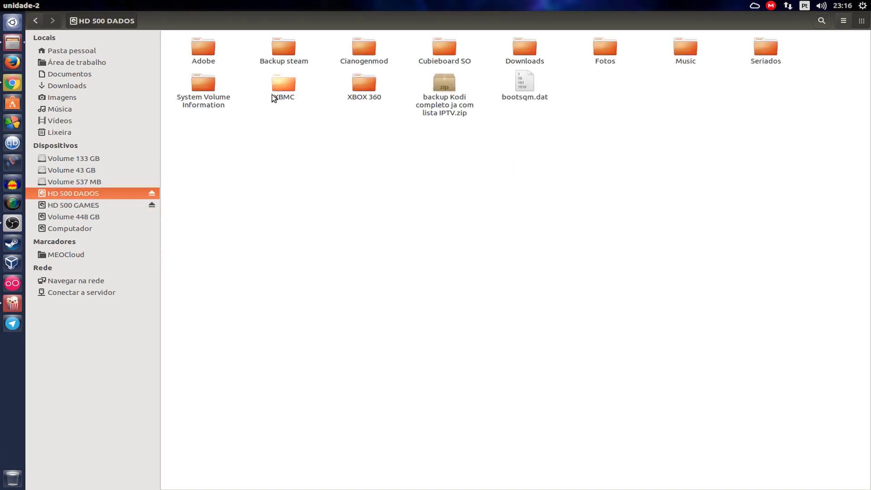
click(6, 5)
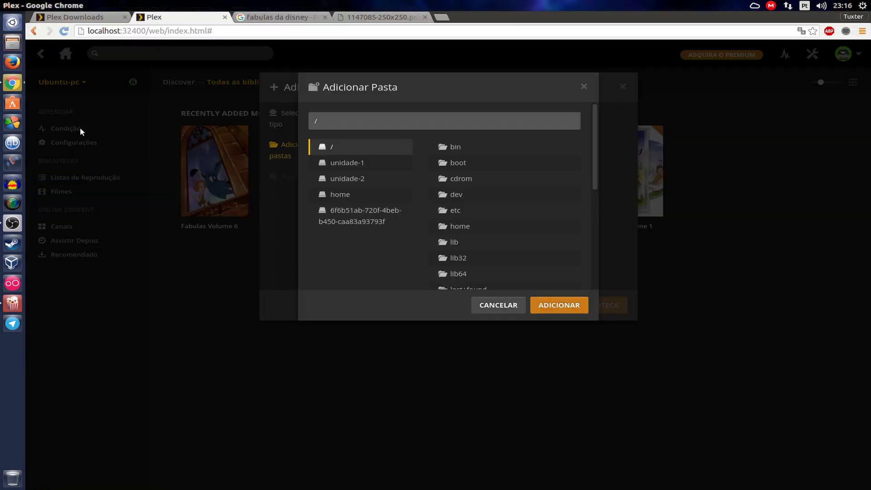
Add /media/unidade-2/Seriados/Rabbids.Invasion.Season.1 as the media folder and create the Séries library.
click(368, 180)
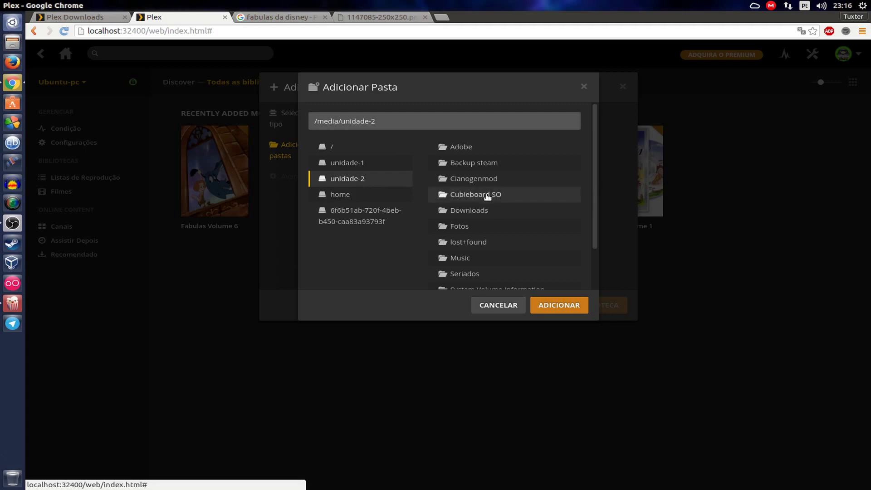
scroll(502, 202, down, 2)
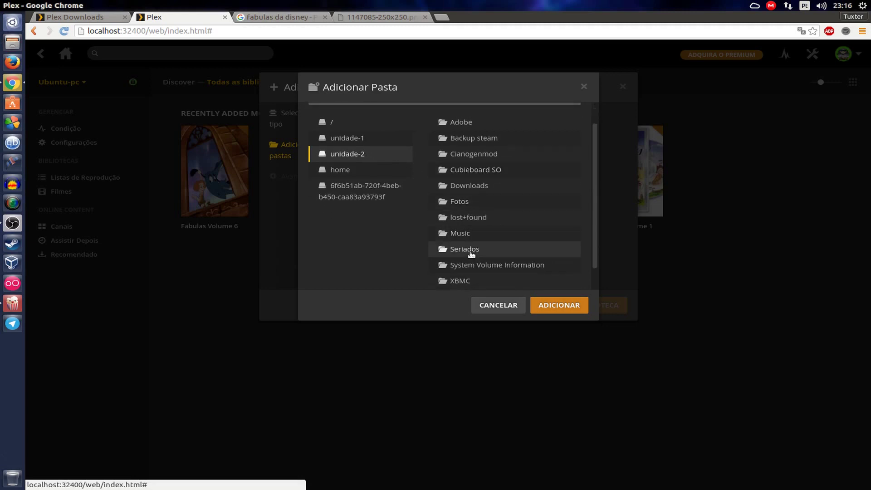
click(498, 253)
click(479, 163)
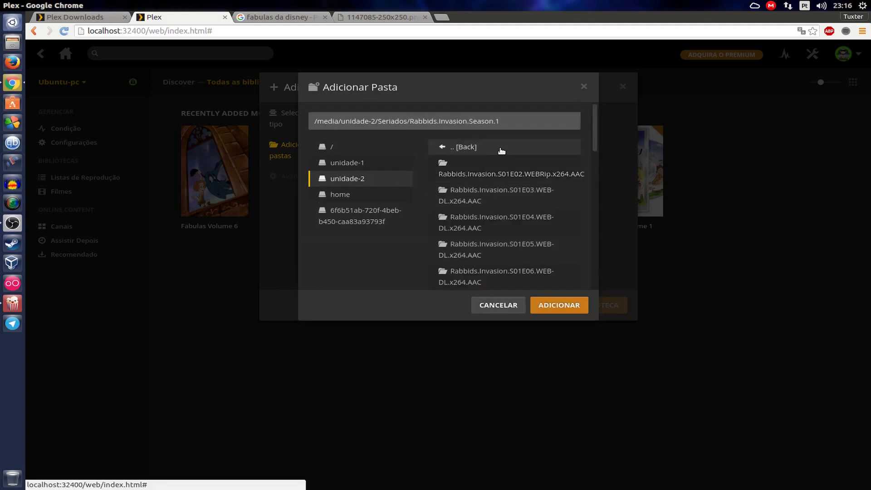
click(550, 305)
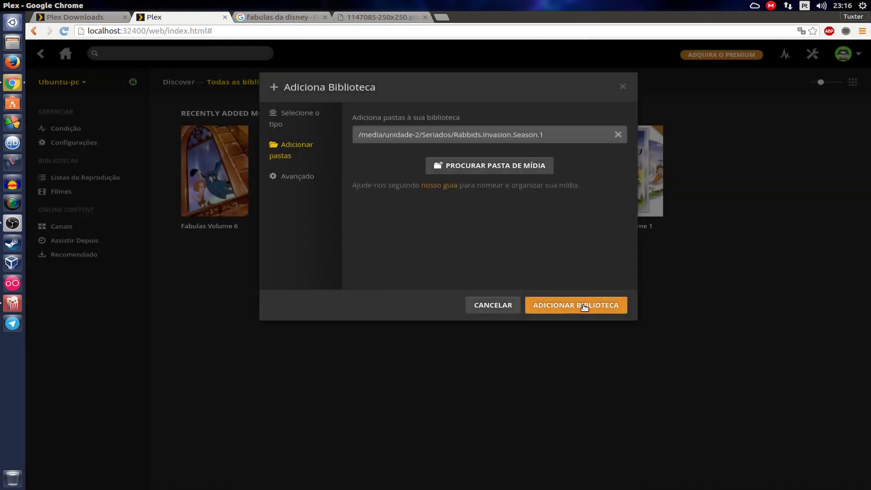
click(581, 305)
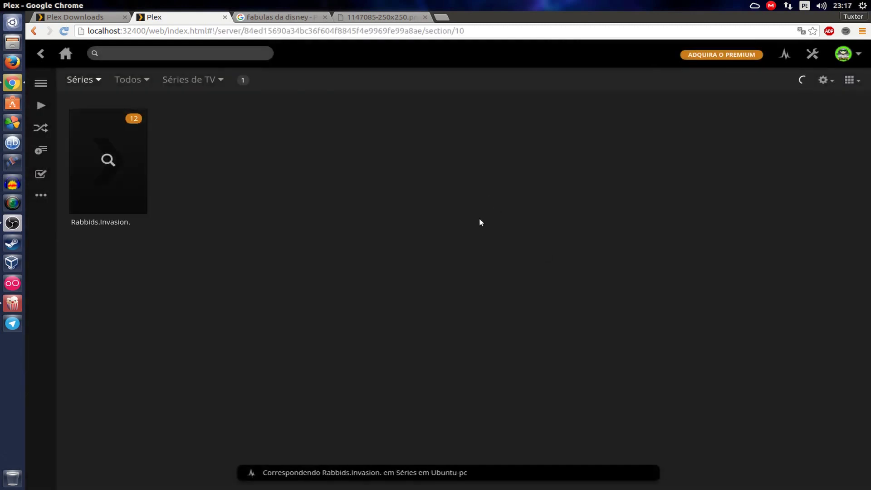
Check the Séries library's content from the home page and return to the home overview.
click(65, 54)
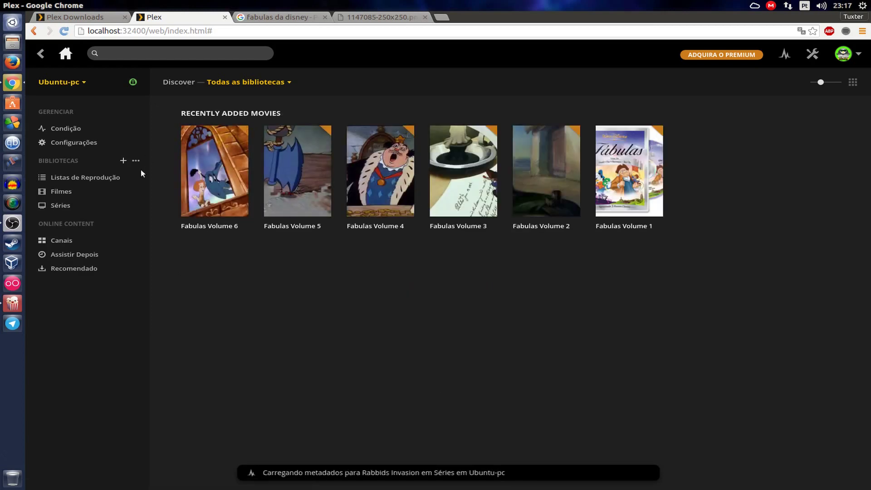
click(65, 206)
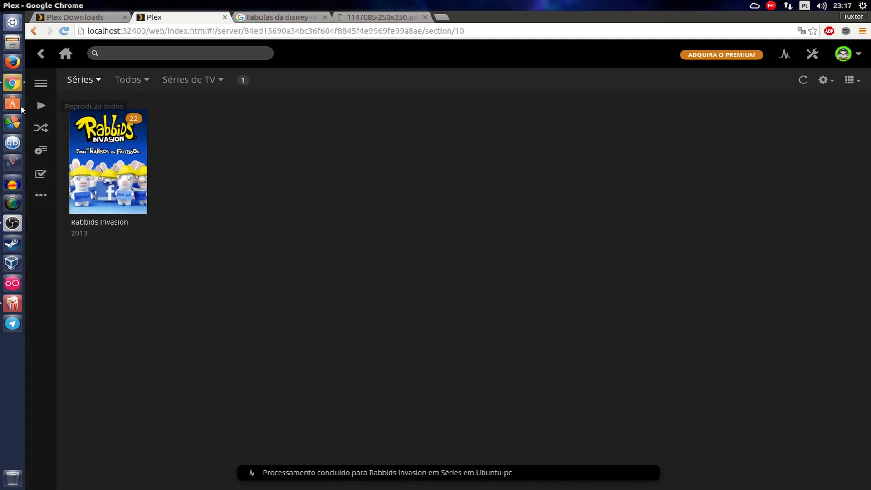
click(66, 54)
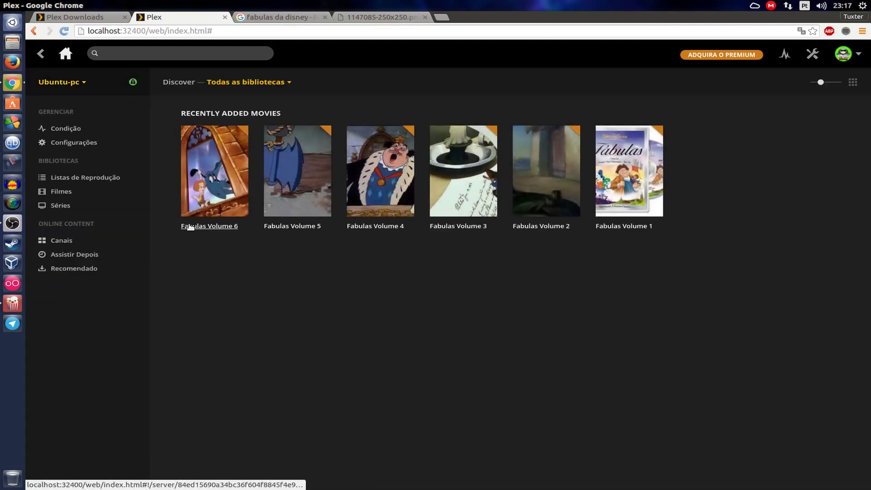
mouse_move(234, 211)
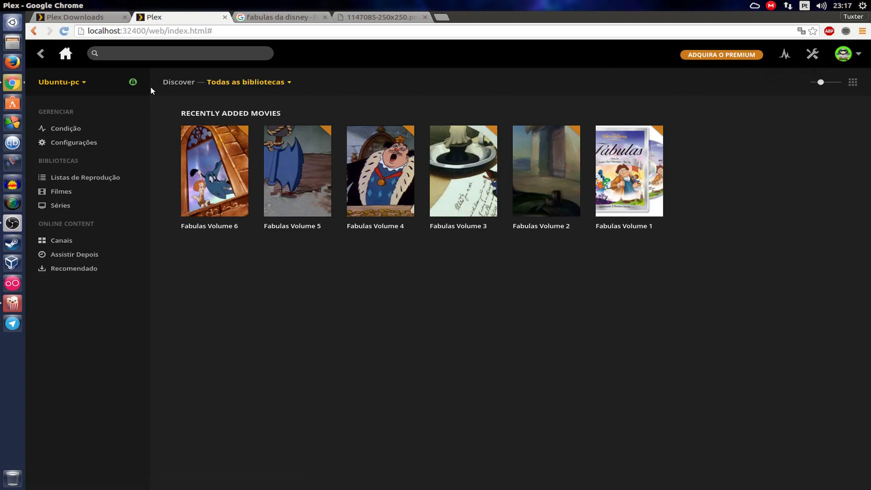
Start a new Filmes library for movies and add /tmp/Popcorn-Time as its media folder.
mouse_move(127, 162)
click(124, 161)
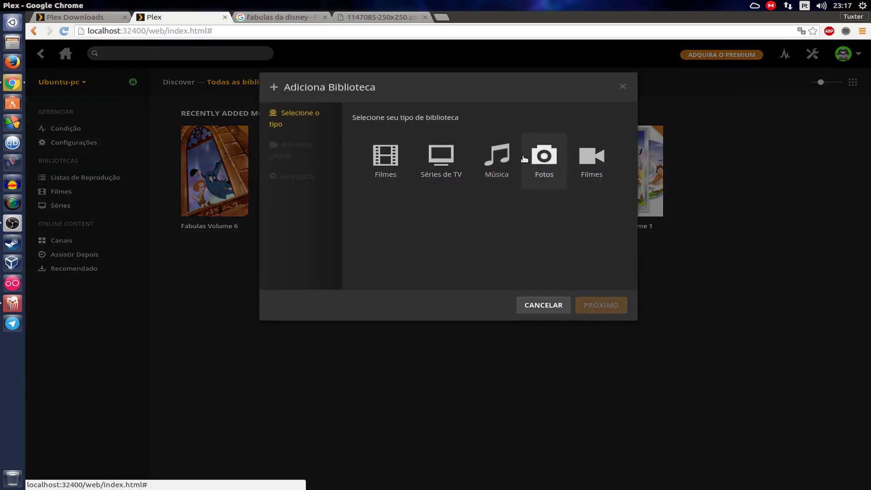
click(404, 159)
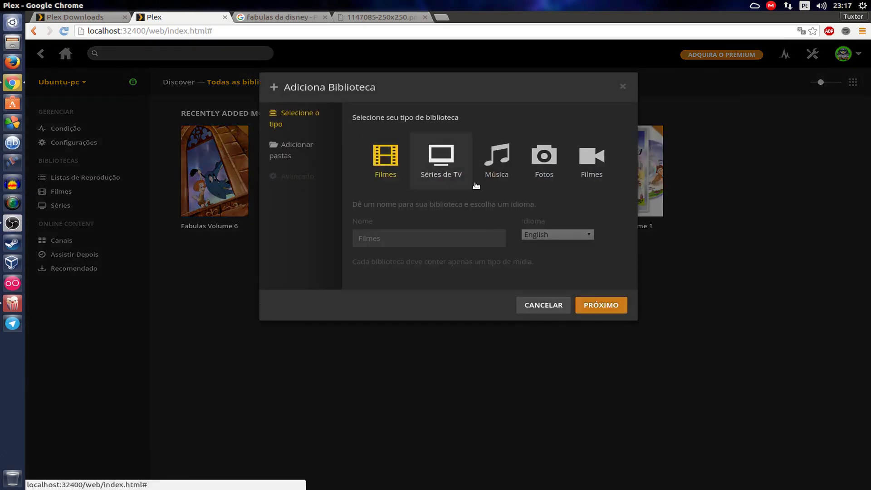
click(601, 305)
click(480, 150)
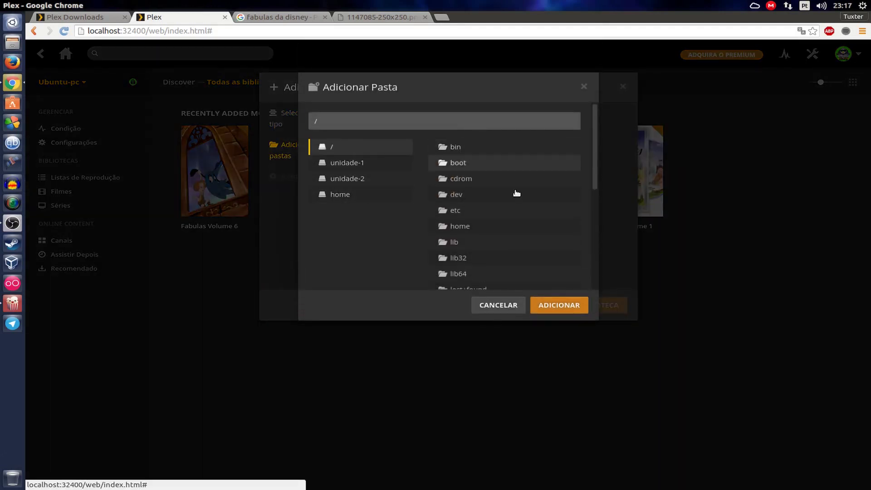
scroll(507, 196, down, 5)
scroll(509, 200, down, 1)
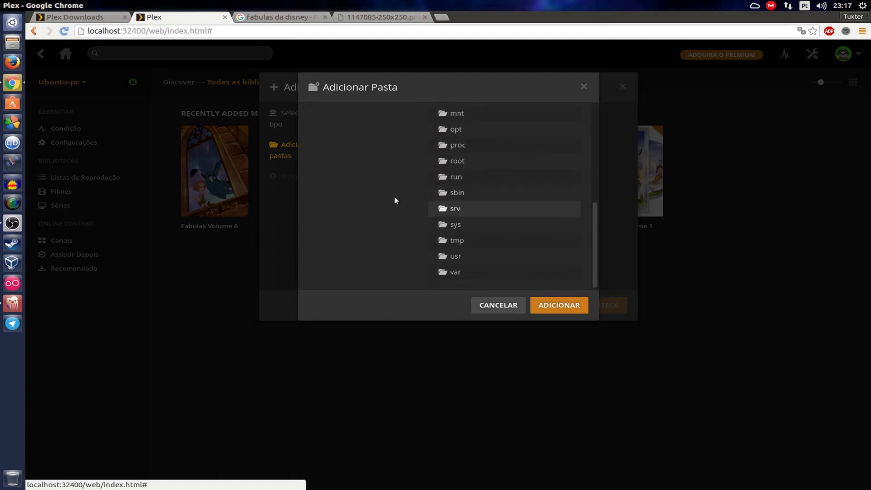
click(463, 243)
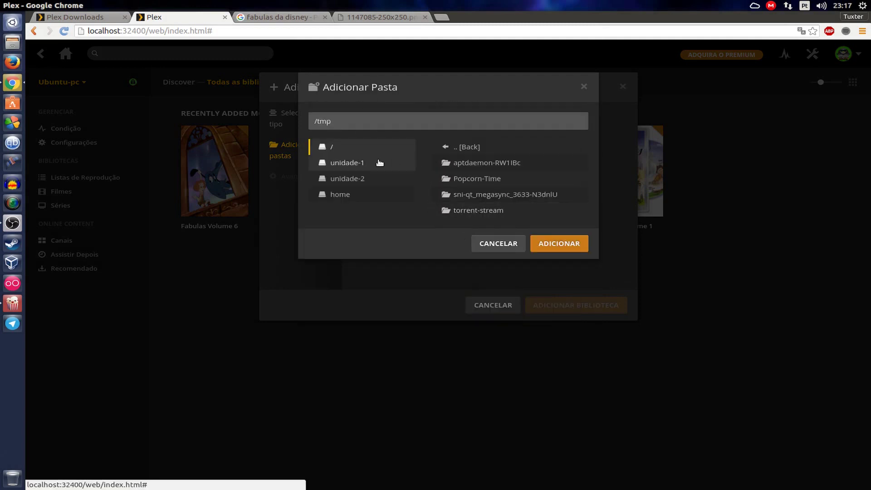
click(505, 182)
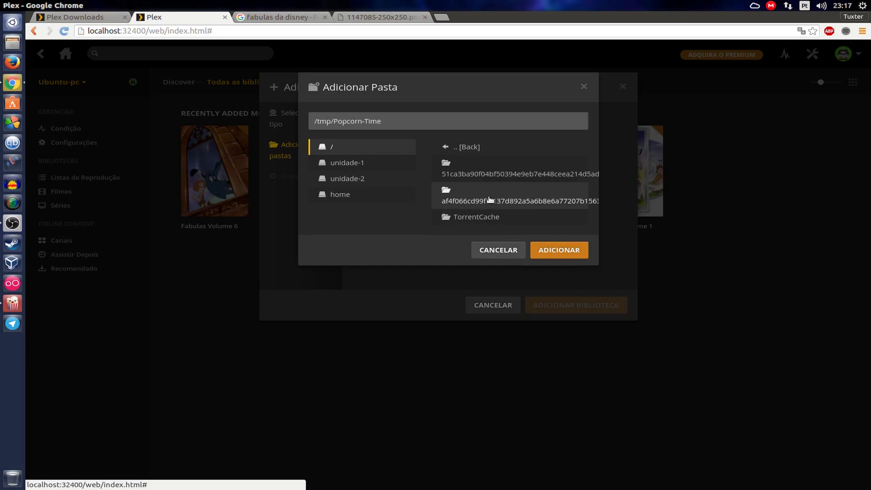
click(556, 248)
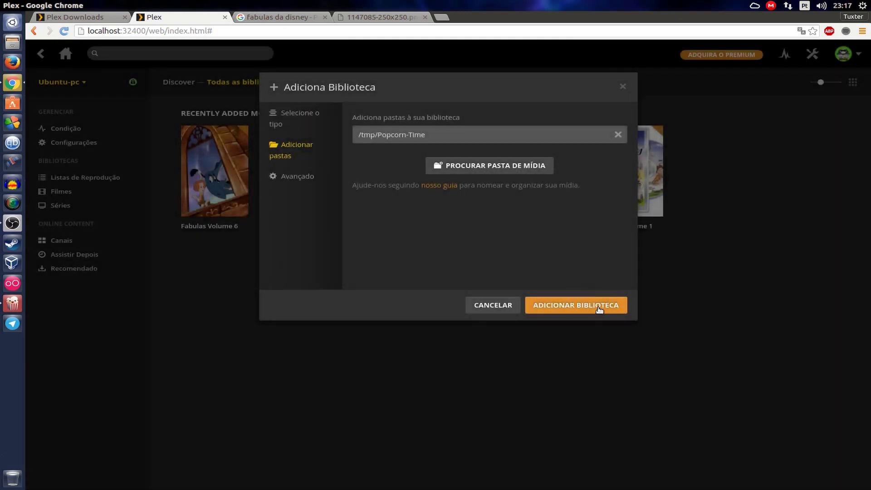
Rename the new movie library as Filmes popcorntime and create it.
click(299, 119)
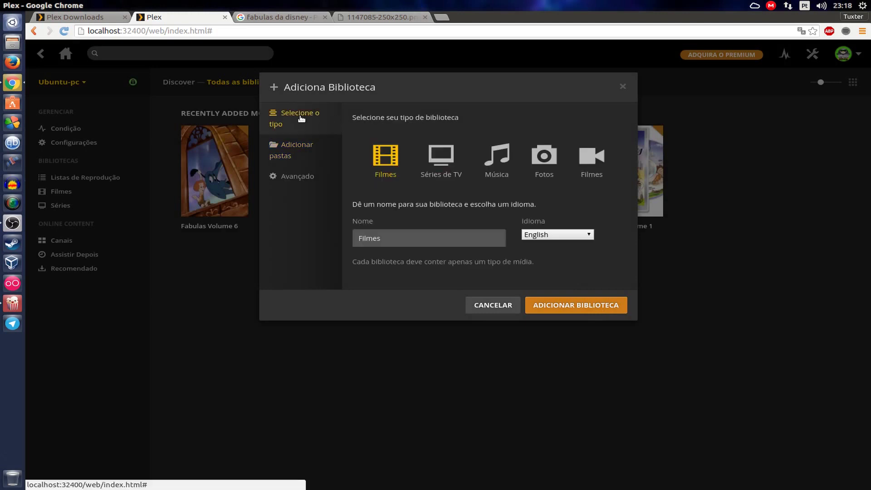
click(446, 233)
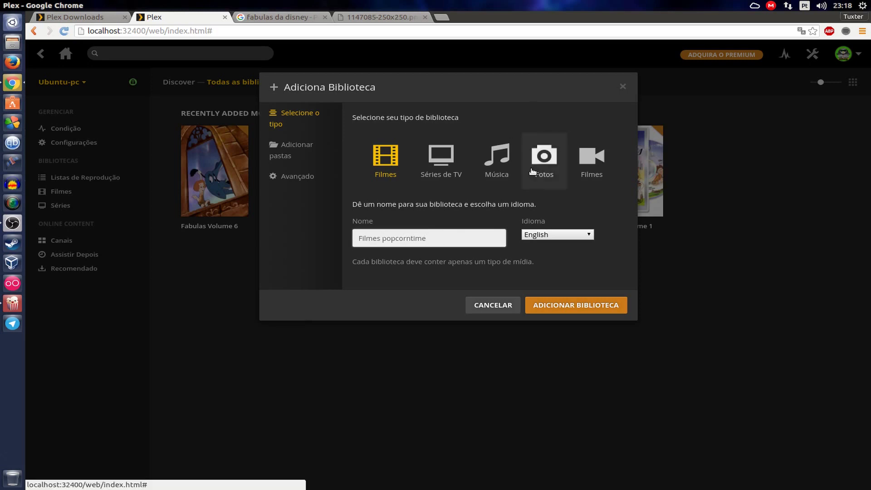
click(571, 307)
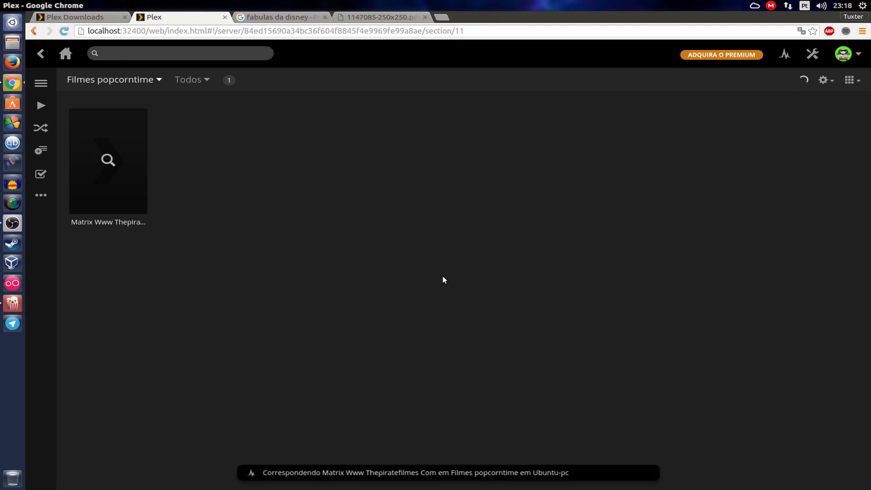
View the contents of the Séries and Filmes popcorntime libraries and return to the home overview.
click(65, 54)
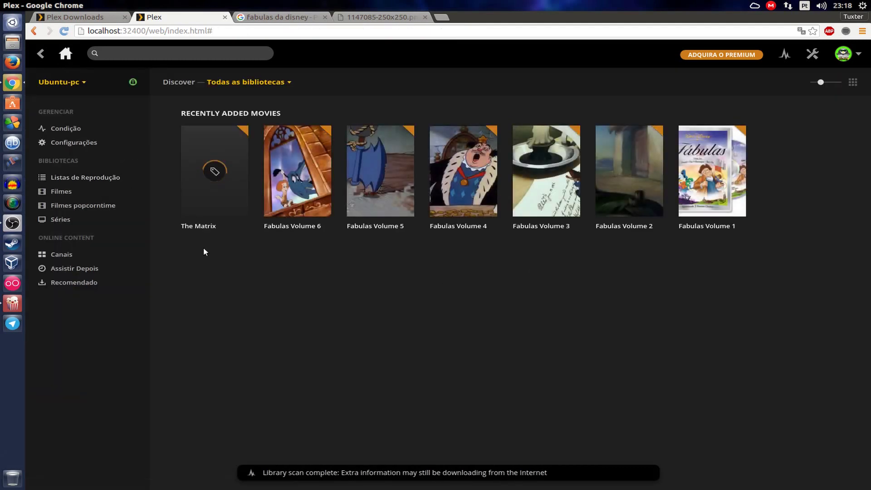
click(60, 220)
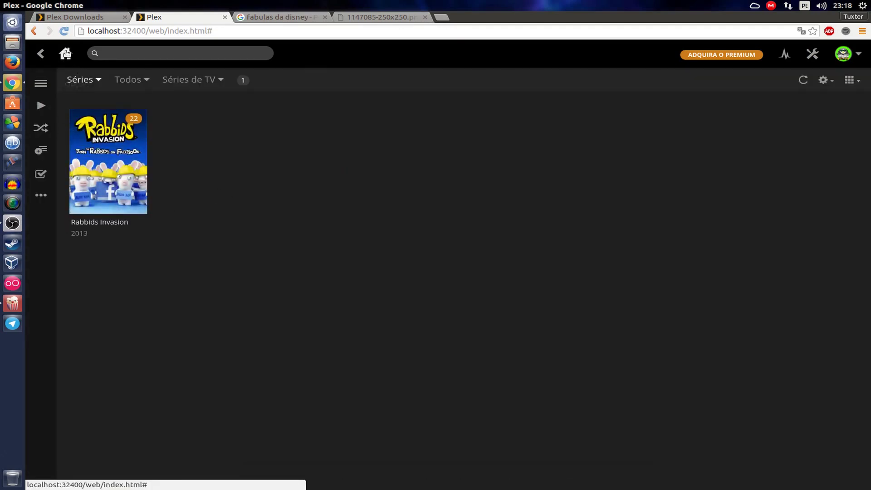
click(65, 54)
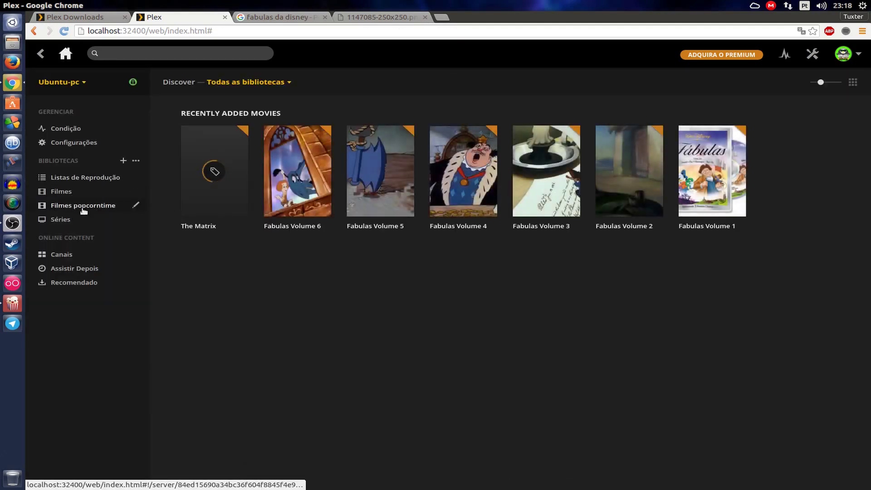
click(82, 207)
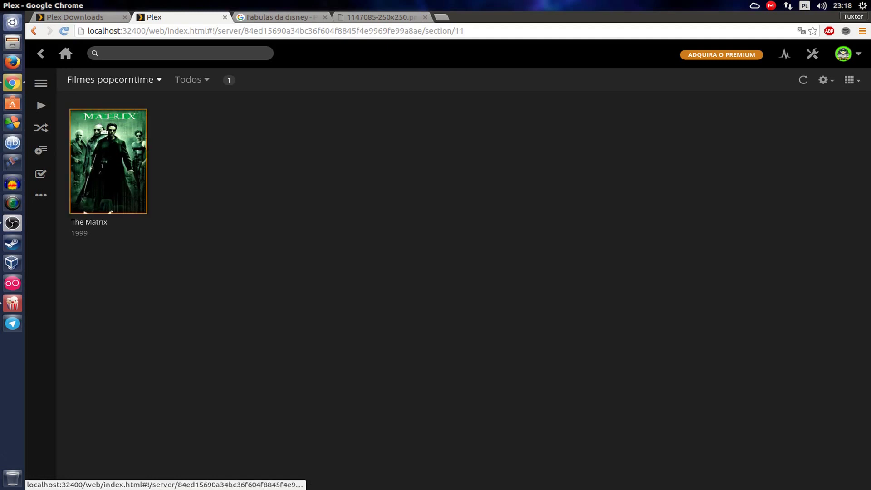
click(70, 57)
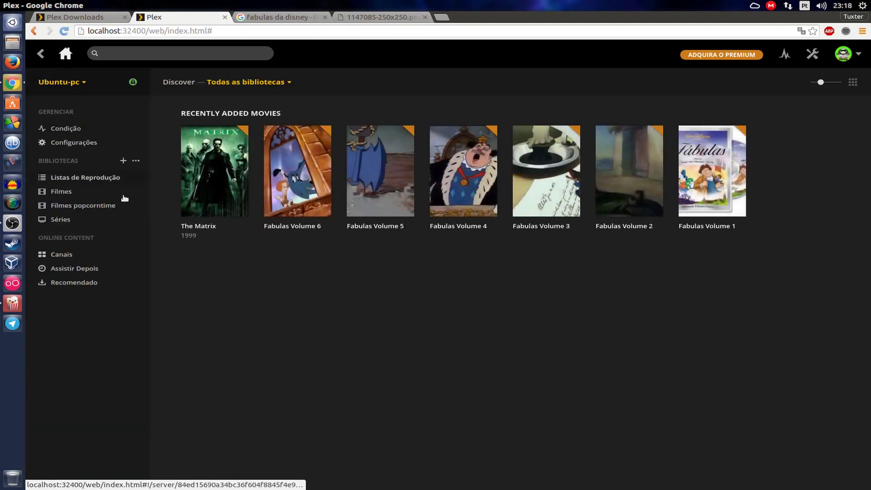
Set up a new TV series library named Séries de TV popcorntime and proceed to its folder selection.
click(129, 164)
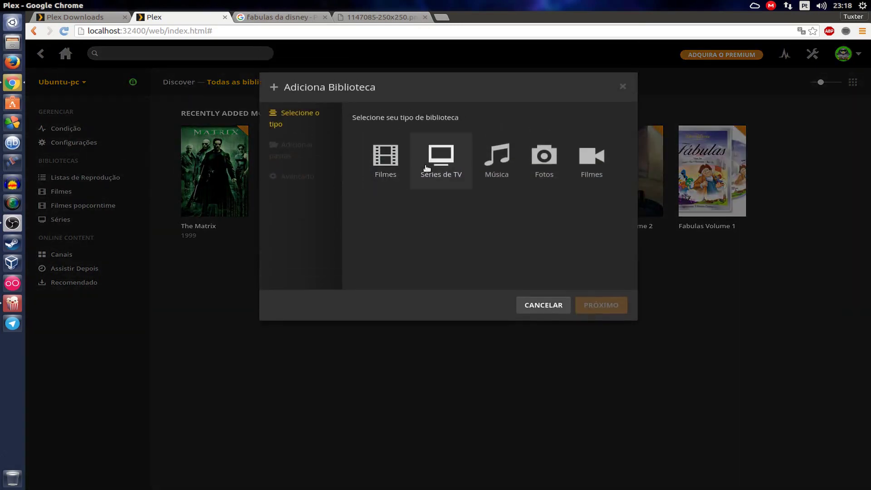
click(441, 168)
click(435, 237)
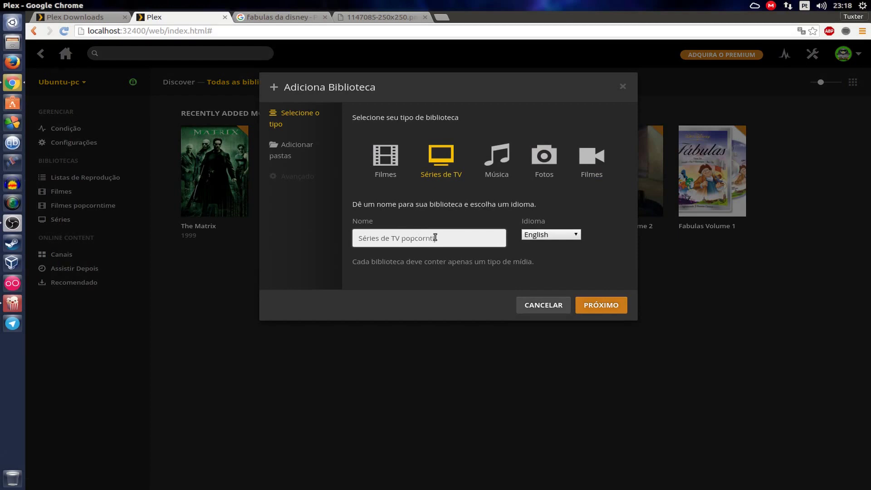
text(popcorntime)
click(601, 310)
Add /tmp/Popcorn-Time as the media folder and create the Séries de TV popcorntime library.
click(502, 149)
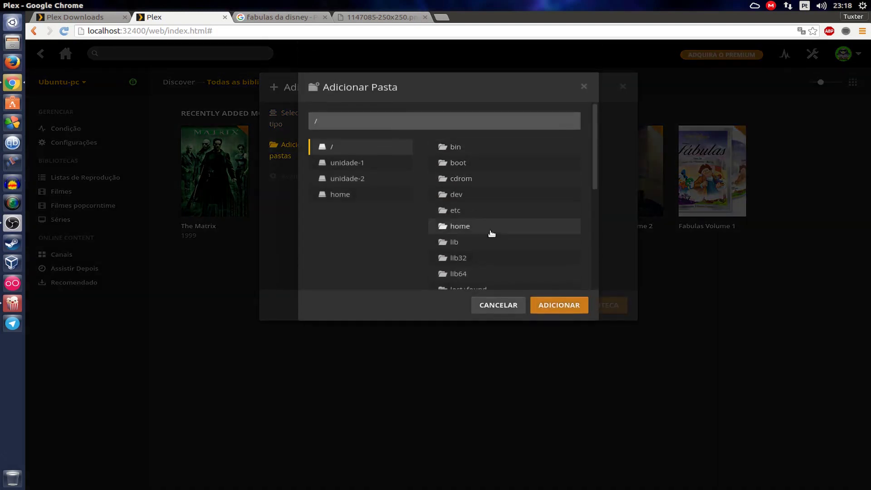
scroll(490, 233, down, 5)
click(484, 243)
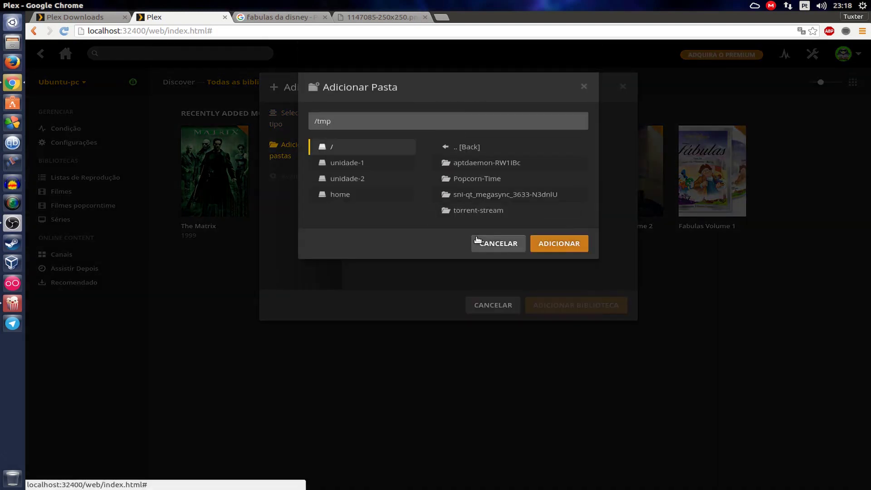
click(489, 181)
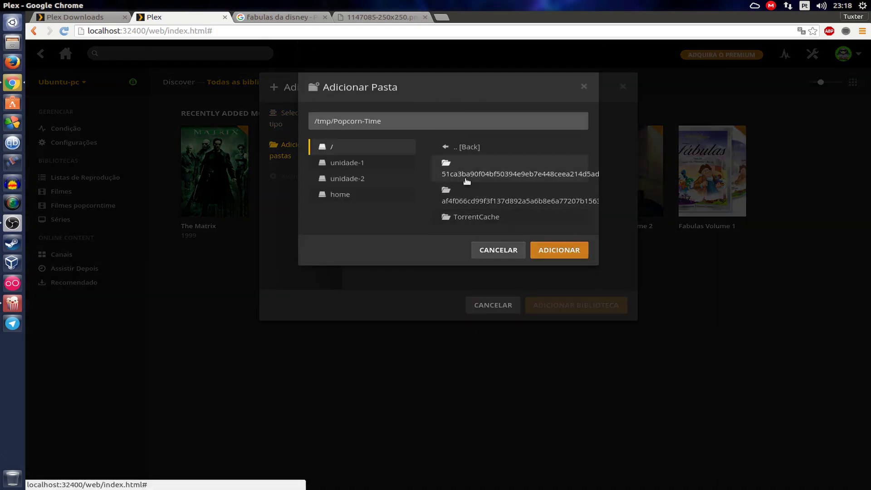
click(563, 249)
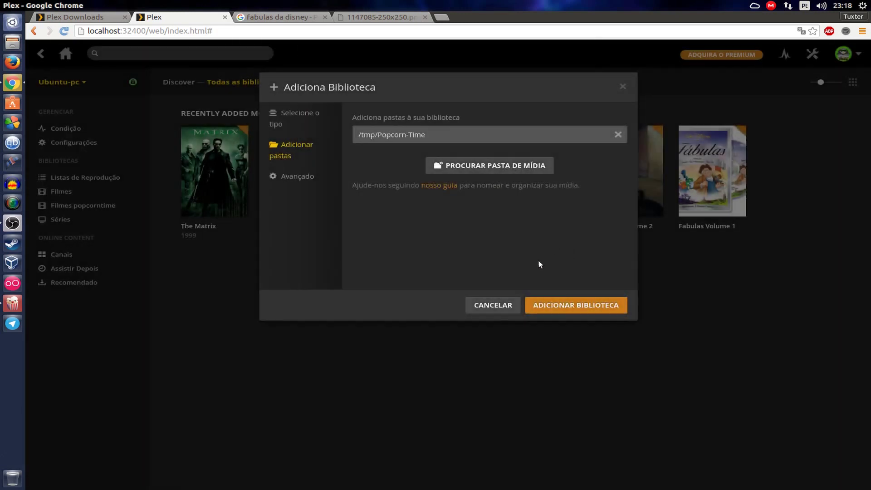
click(570, 308)
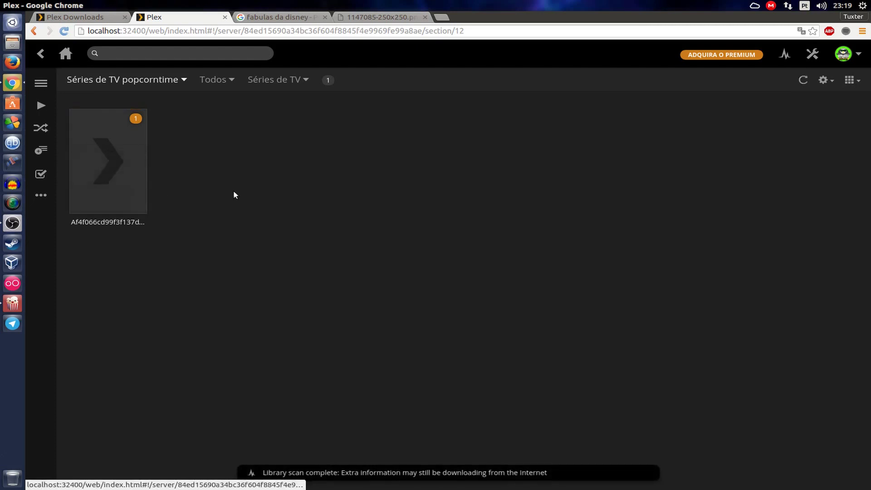
View the details of the show in the Séries de TV popcorntime library and return to the home overview.
mouse_move(116, 199)
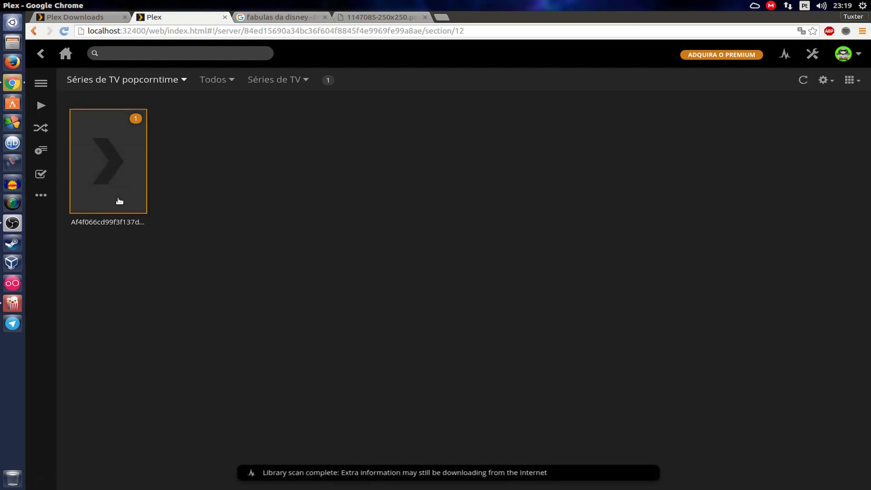
click(92, 164)
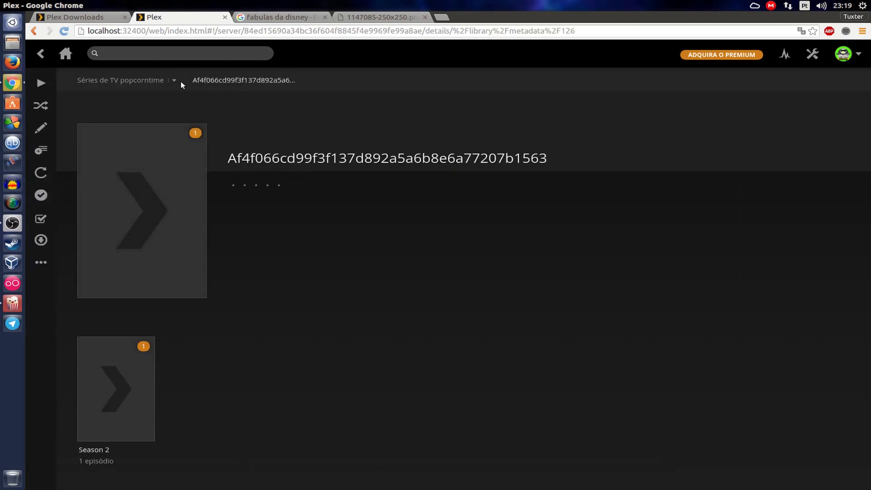
click(102, 82)
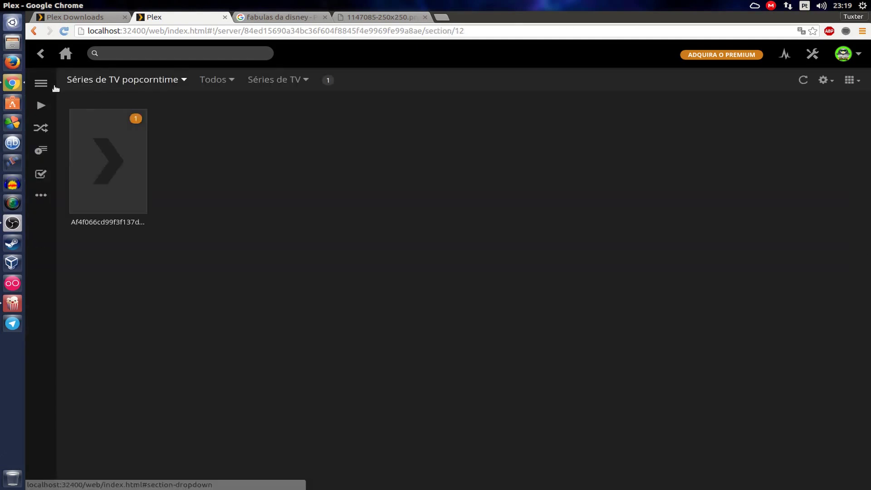
click(66, 58)
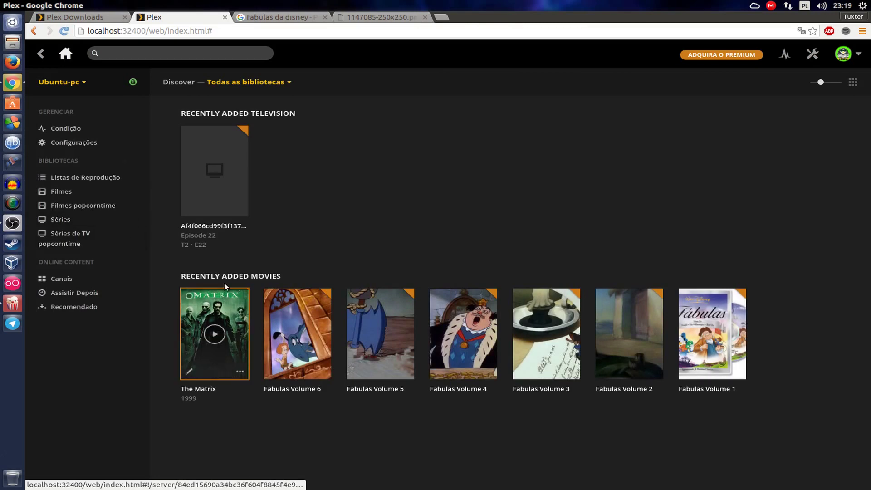
Check the Filmes popcorntime library with its filter options and the Séries de TV popcorntime library, returning to the home overview.
click(92, 206)
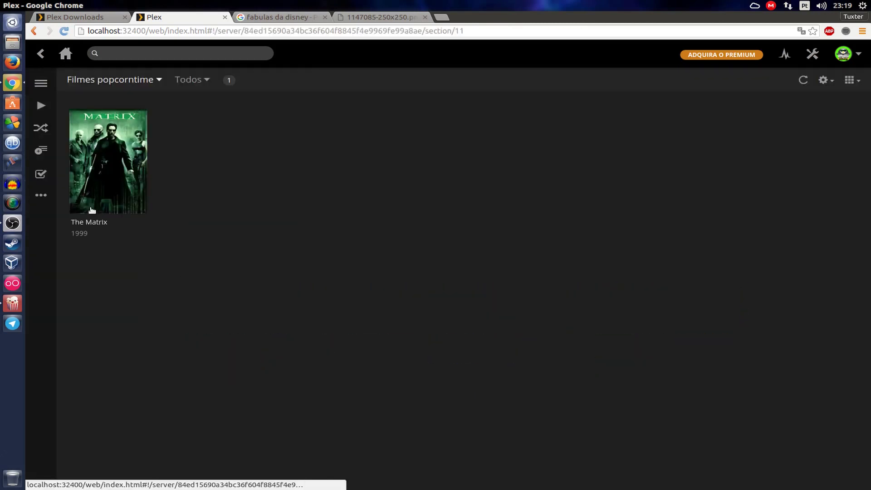
click(41, 83)
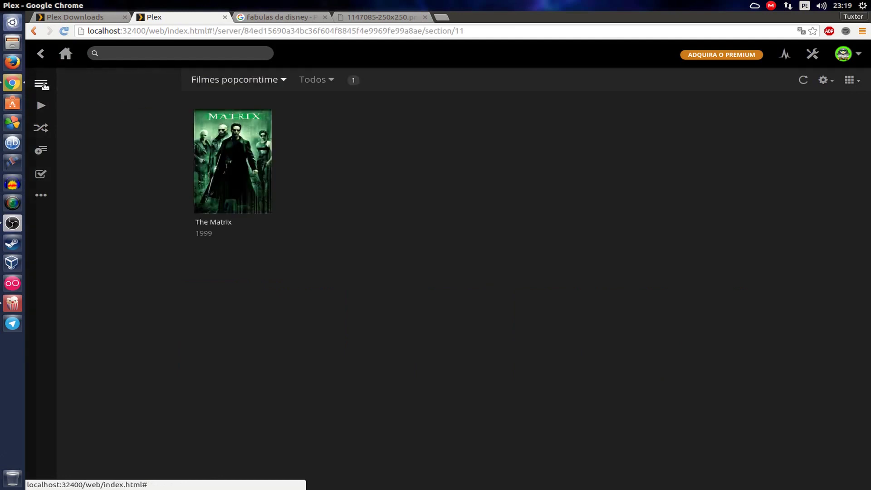
click(76, 56)
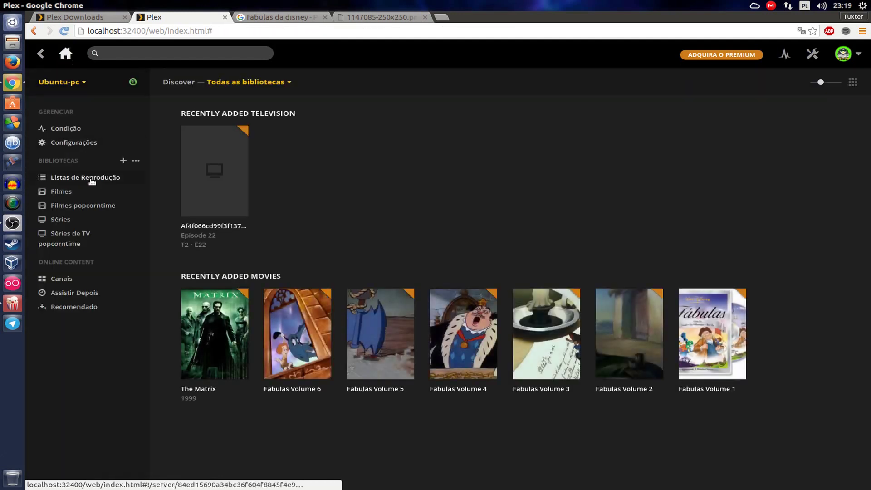
click(82, 244)
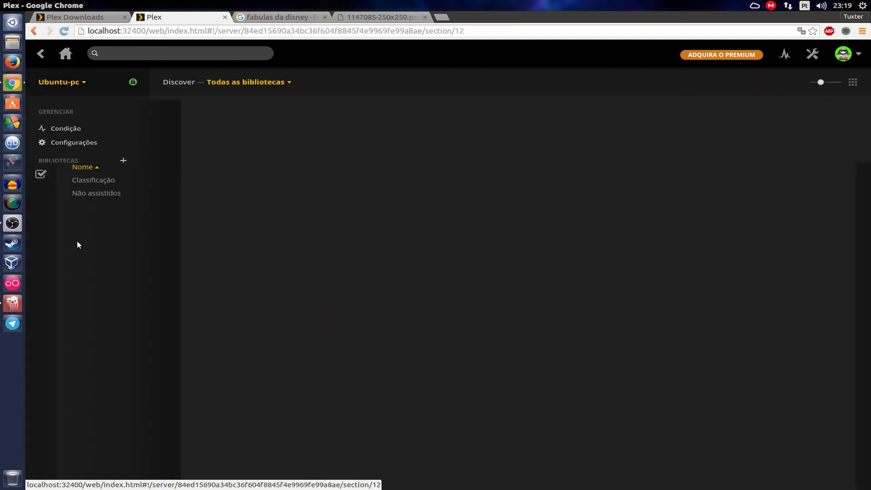
mouse_move(246, 153)
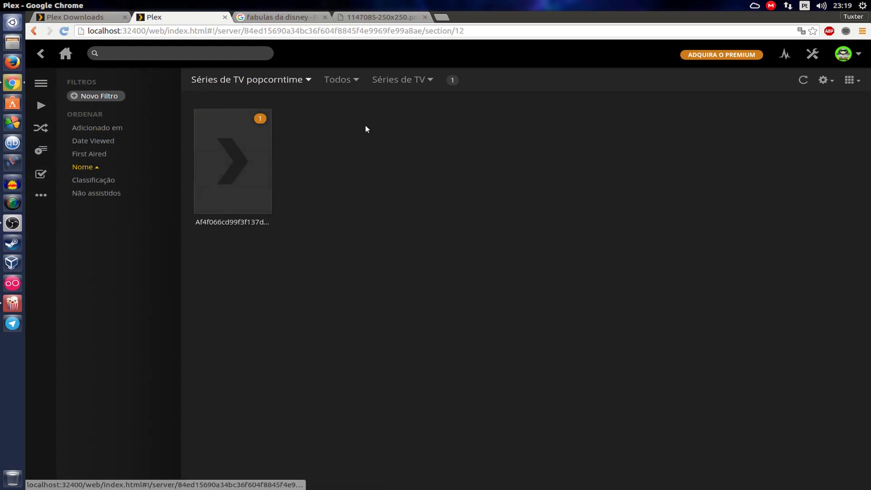
click(66, 53)
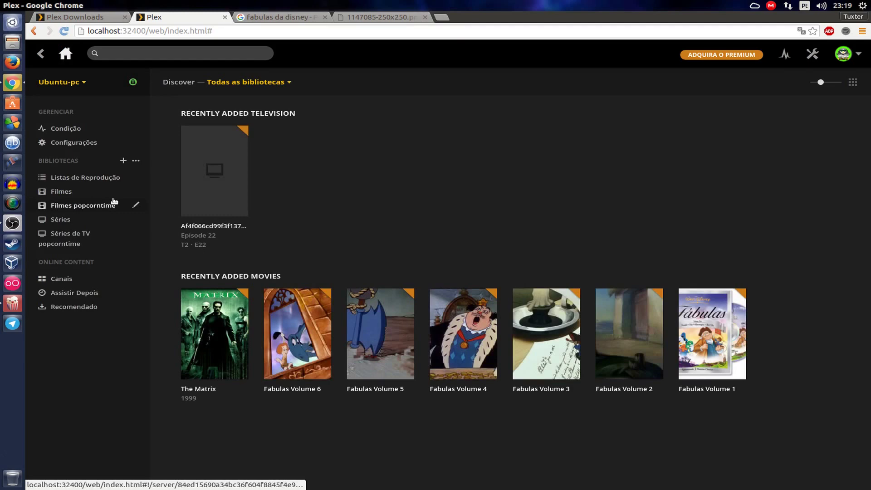
Set up a new music library named Música in English and proceed to its folder selection.
click(123, 161)
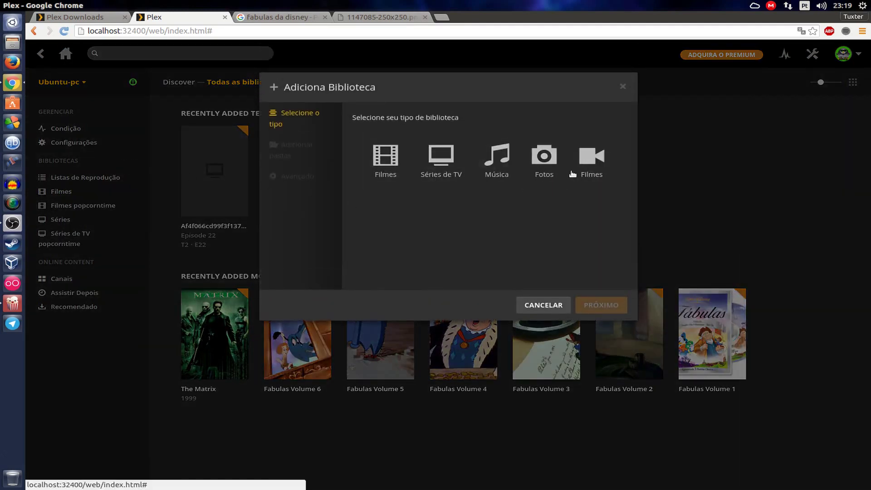
click(507, 166)
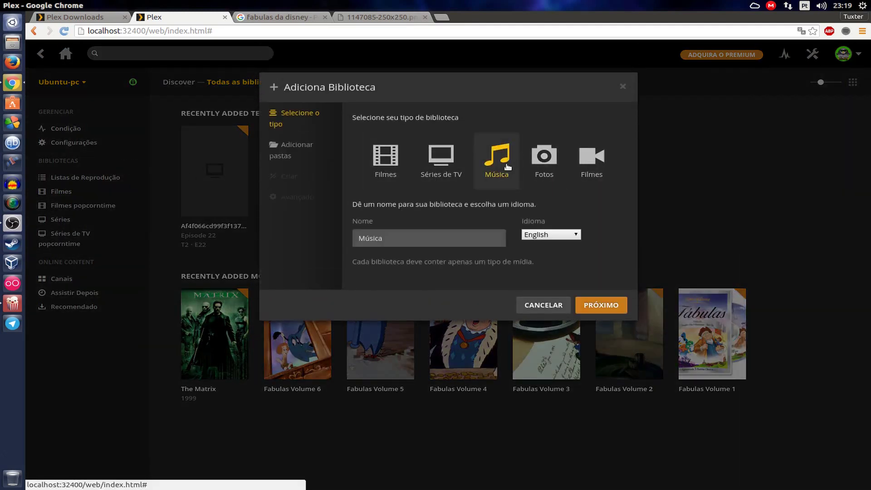
click(545, 163)
click(497, 161)
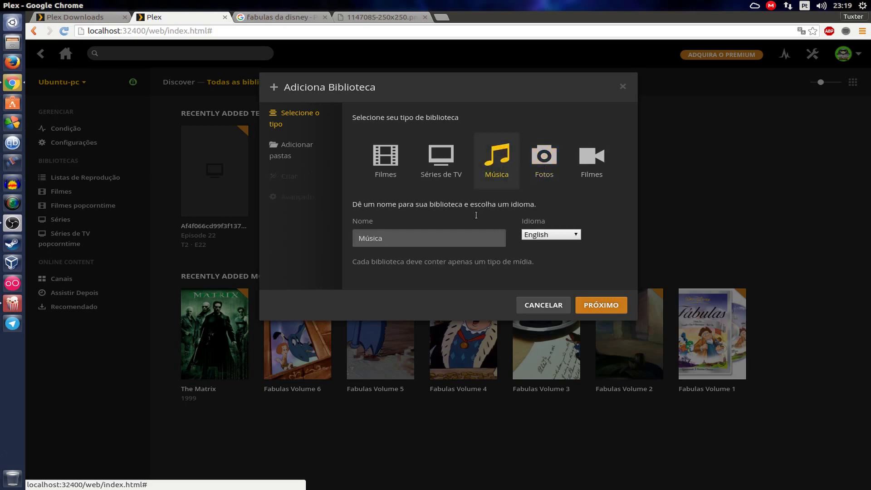
click(601, 305)
Add /media/unidade-2/Music/MP3_Music as the media folder of the Música library.
click(433, 146)
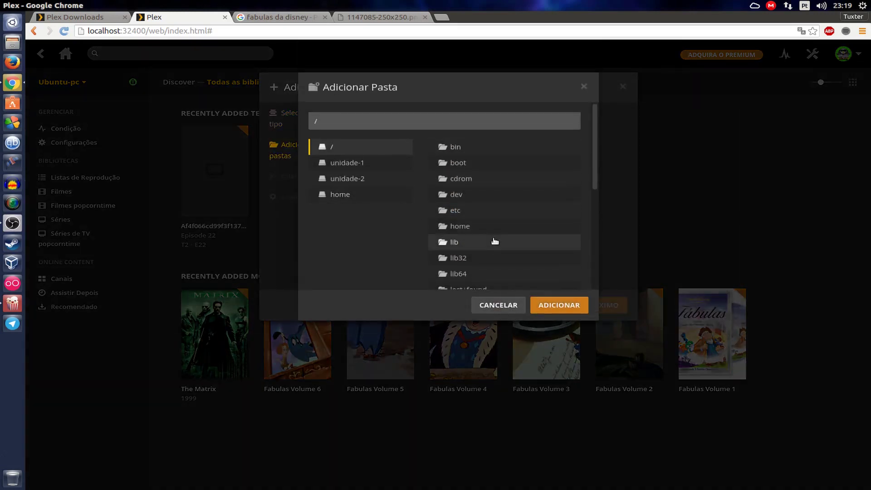
click(383, 177)
scroll(469, 209, down, 2)
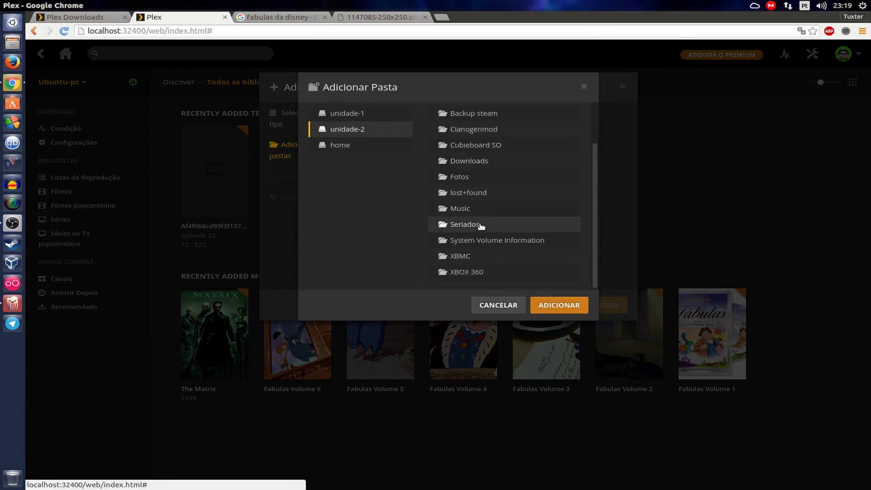
click(472, 209)
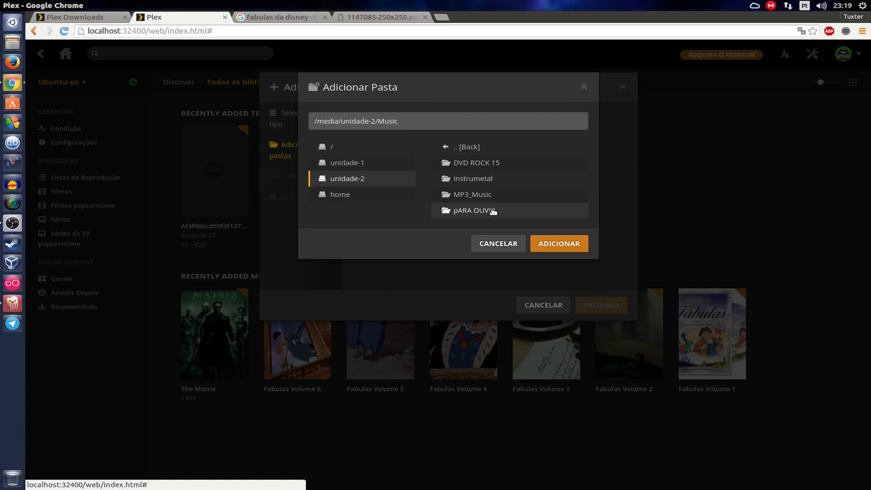
click(485, 194)
click(557, 243)
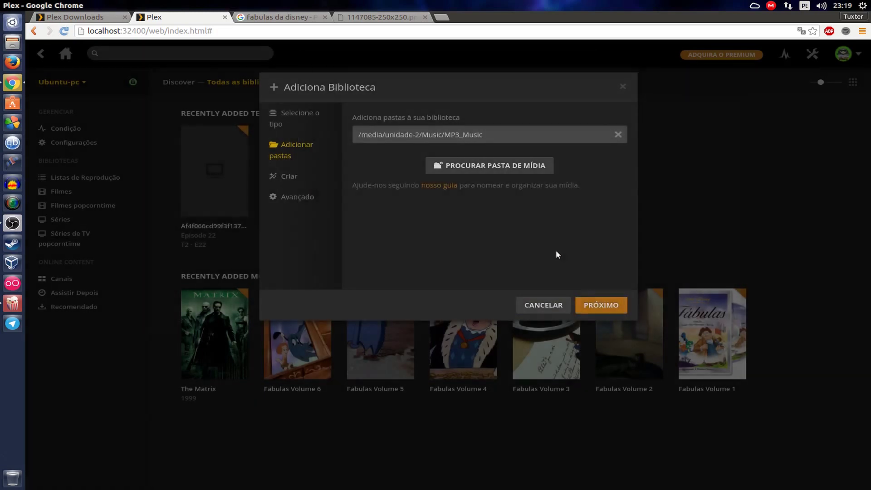
Create Música as a basic music library with the default advanced options and return to the home overview.
click(598, 308)
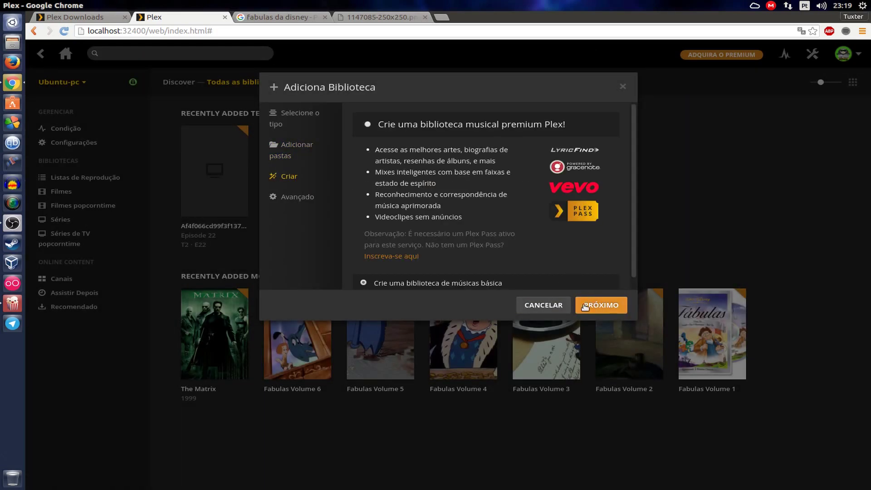
scroll(454, 263, down, 1)
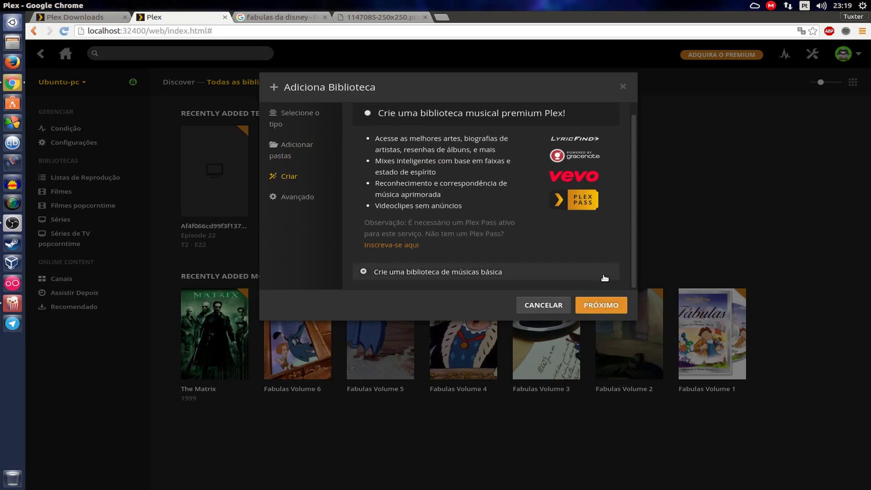
click(597, 310)
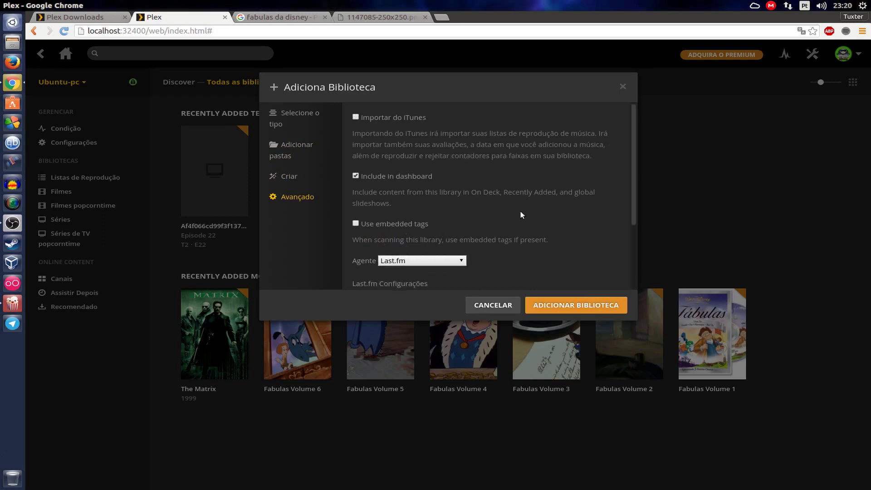
click(581, 303)
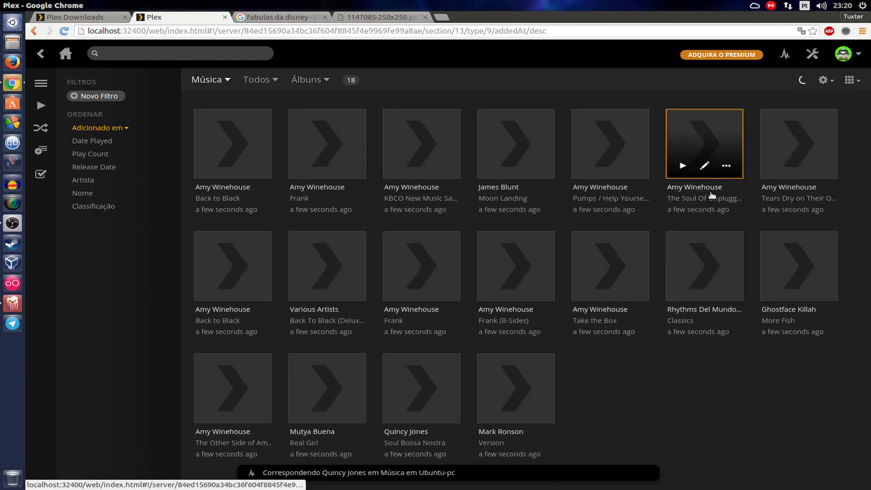
click(65, 53)
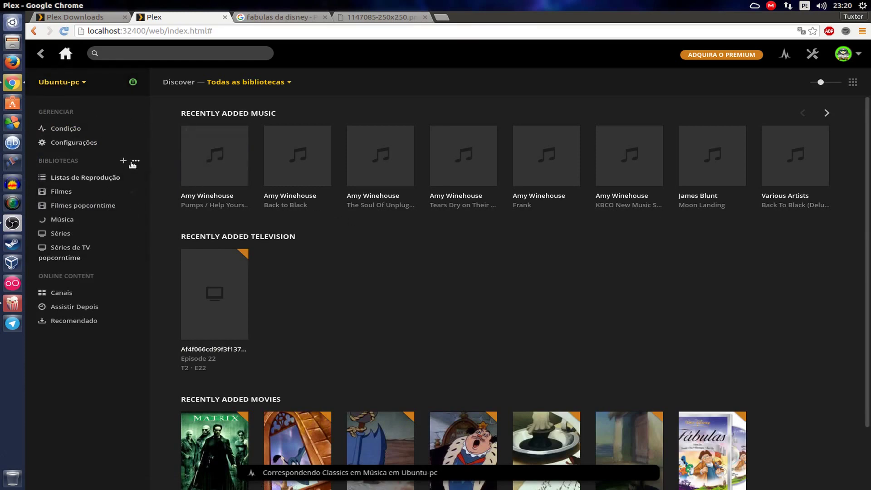
Set up a new photo library named Fotos and proceed to its folder selection.
click(133, 164)
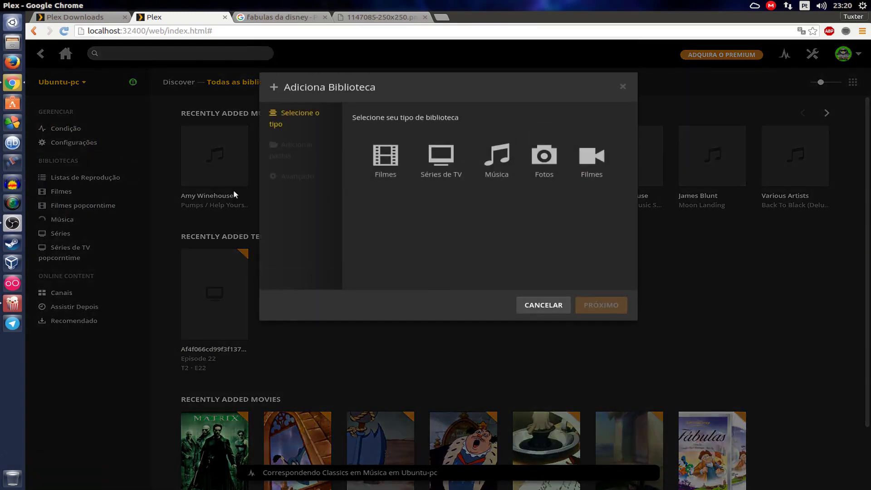
click(544, 161)
click(594, 307)
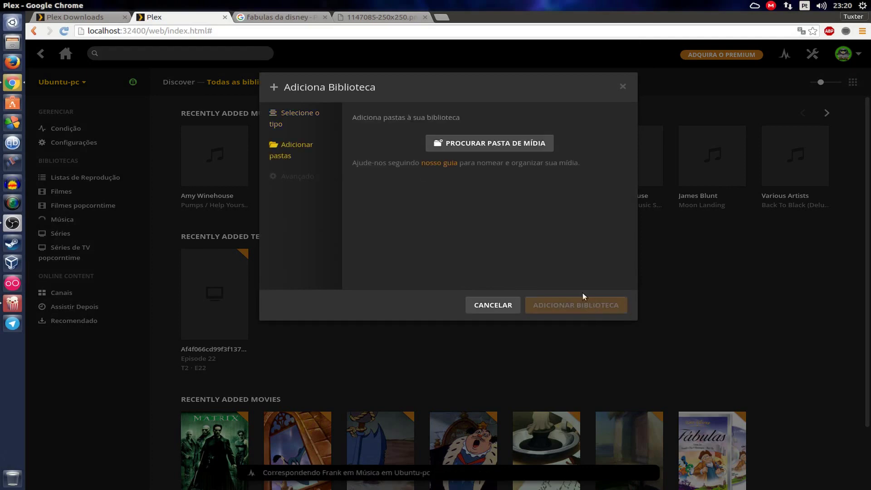
Add the Imagens/Wallpapers PNG folder from the personal home directory, create the Fotos library and return to the home overview.
click(478, 148)
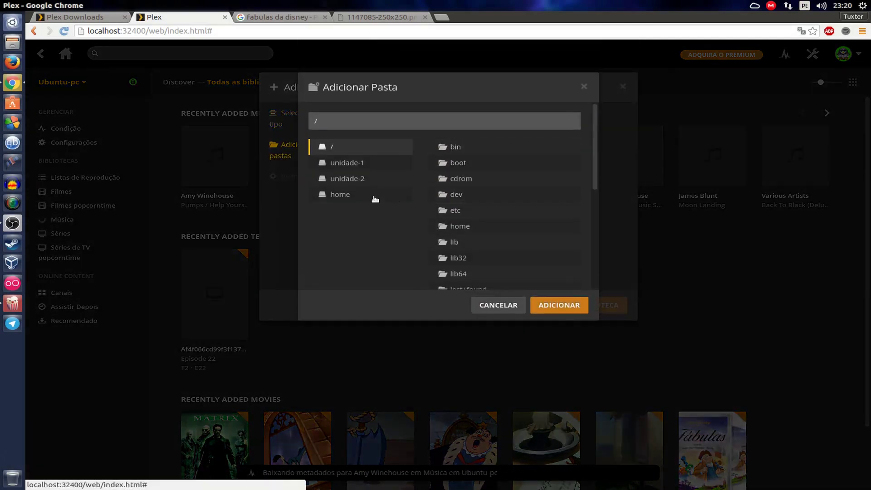
click(470, 227)
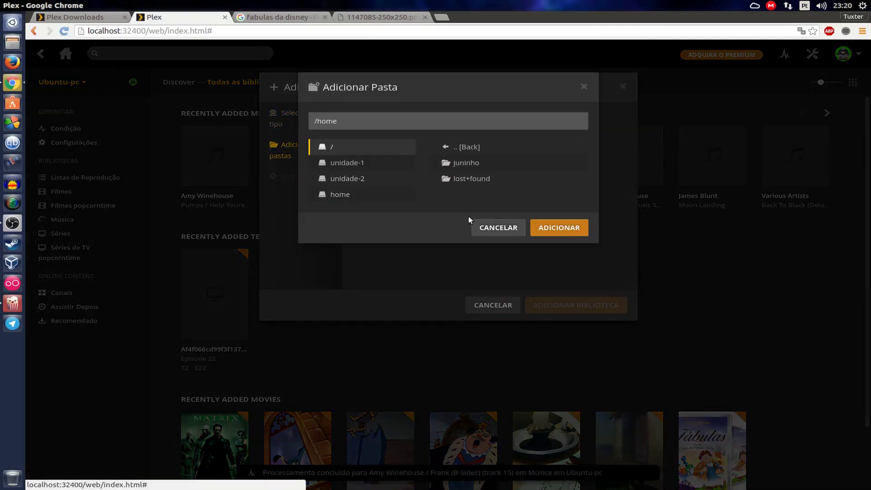
click(466, 162)
scroll(483, 214, down, 1)
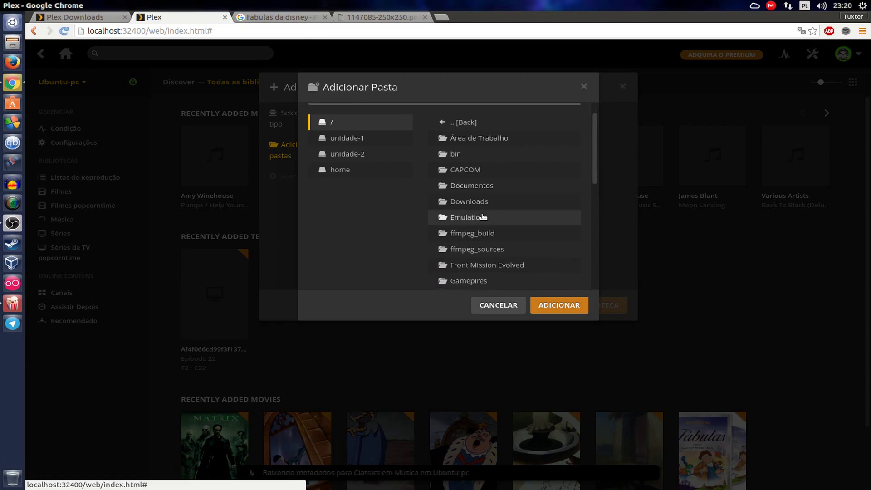
scroll(480, 216, down, 4)
click(472, 199)
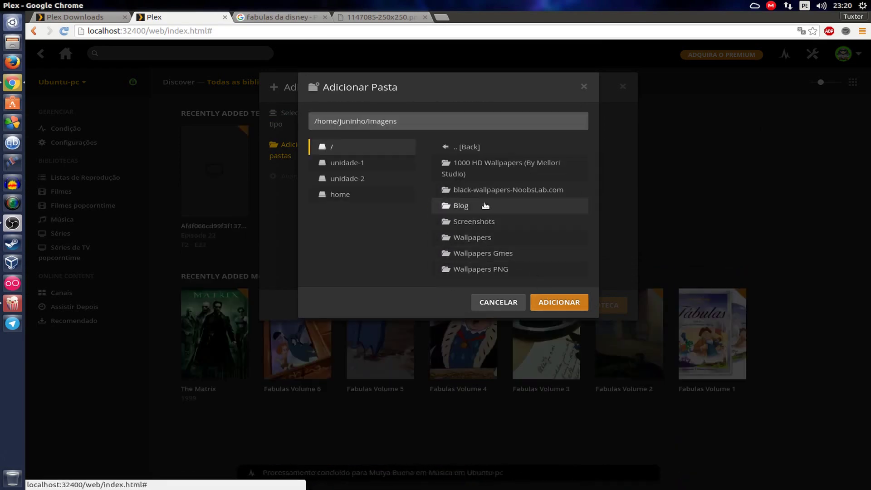
click(515, 269)
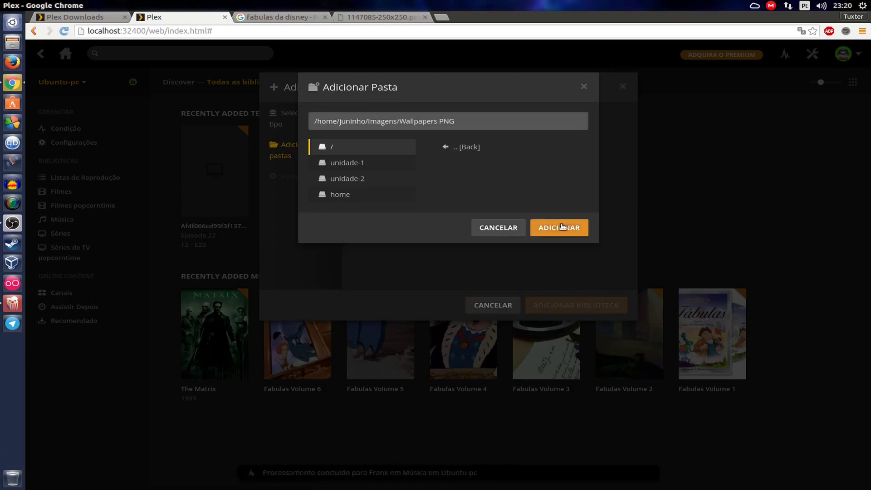
click(549, 228)
click(562, 304)
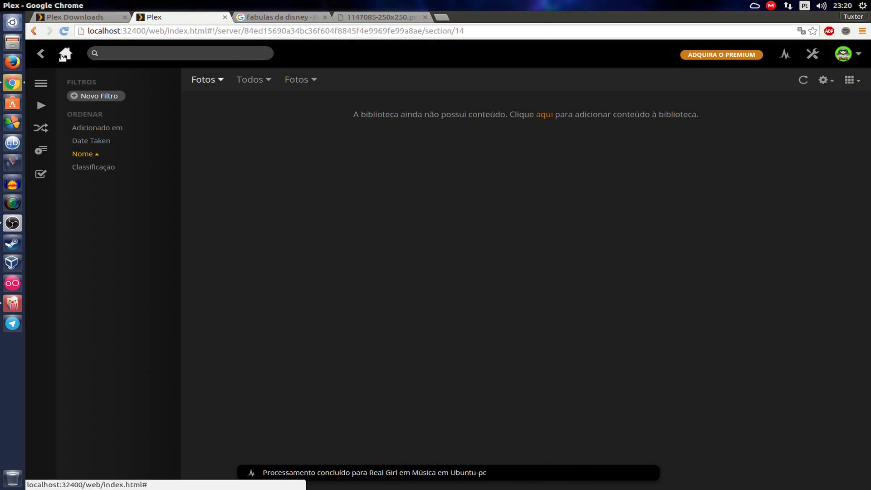
click(70, 59)
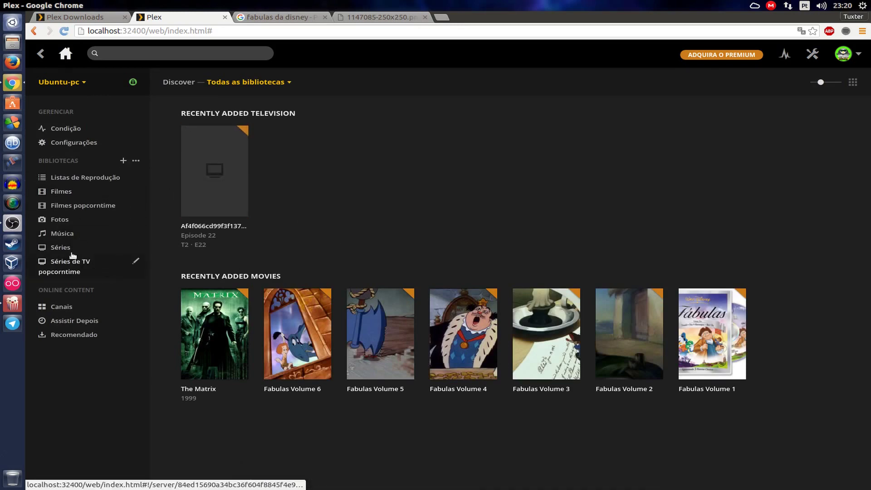
Check the contents of the Música and Fotos libraries, returning to the home overview.
click(67, 234)
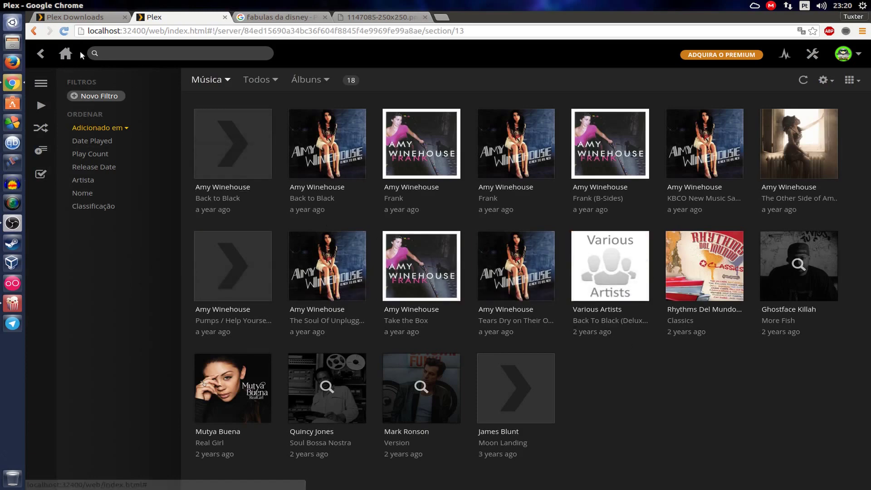
click(65, 54)
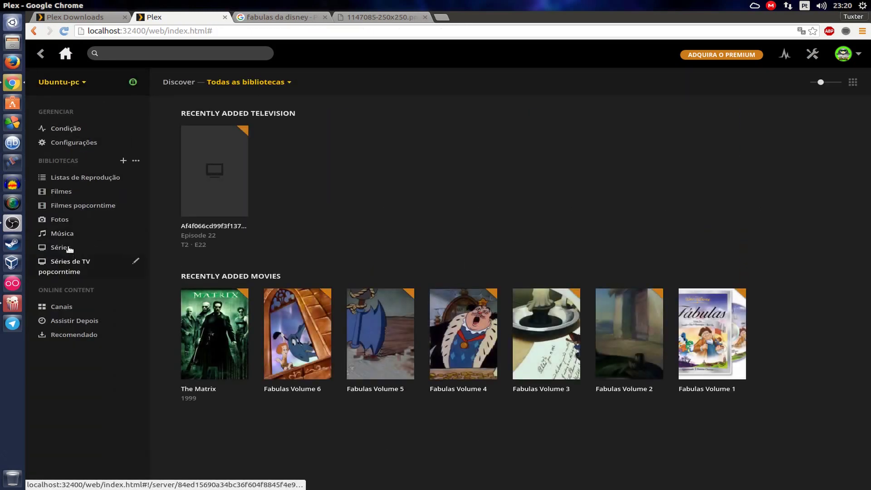
click(74, 220)
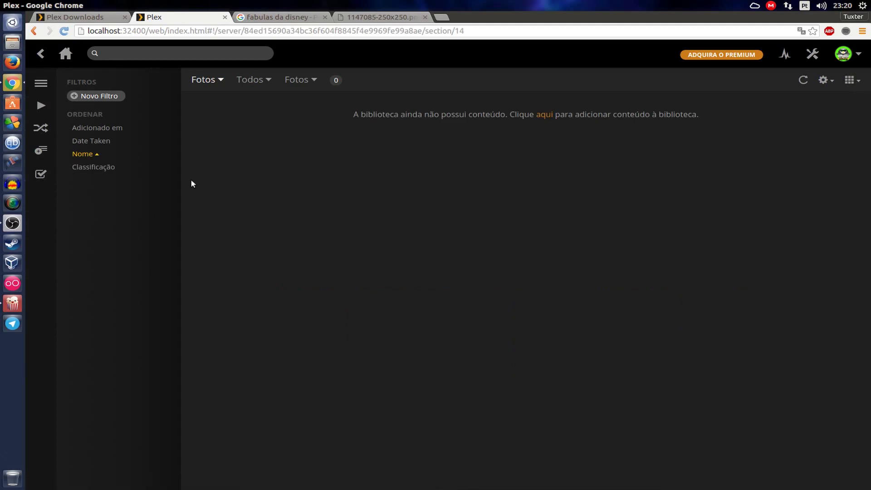
click(65, 53)
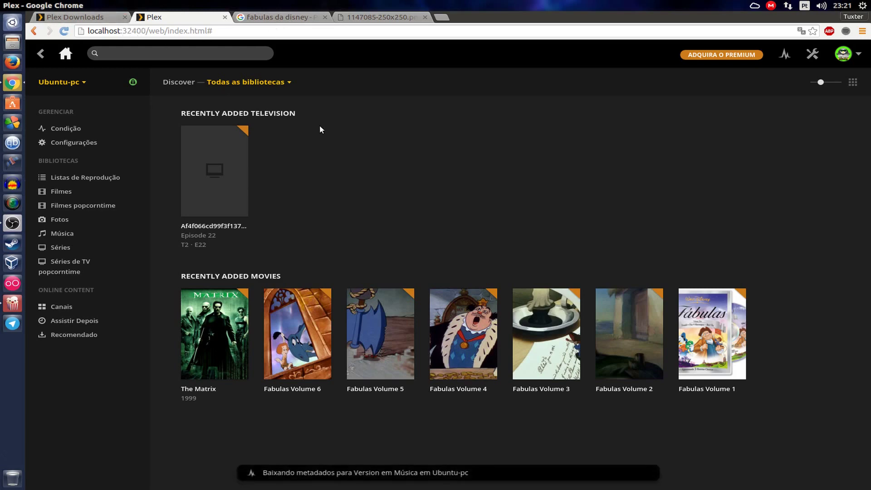
Switch to the Ubuntu desktop and look up the installed Plex applications in the system search.
click(15, 5)
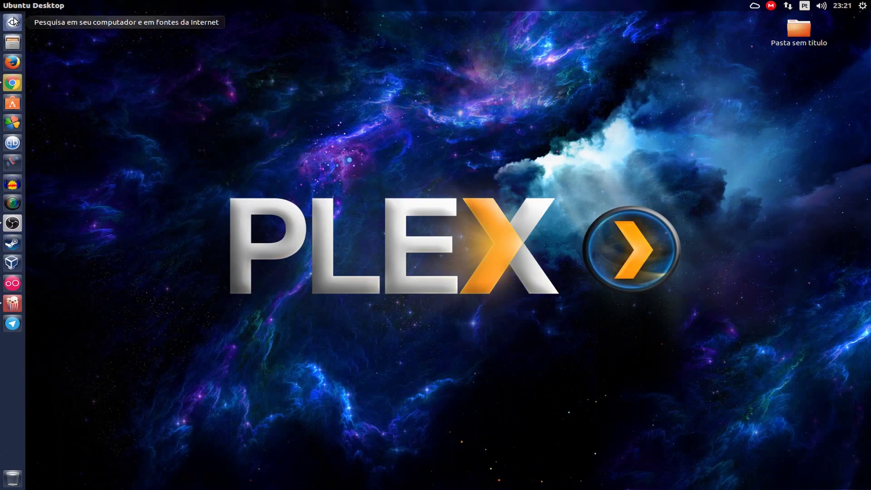
click(13, 21)
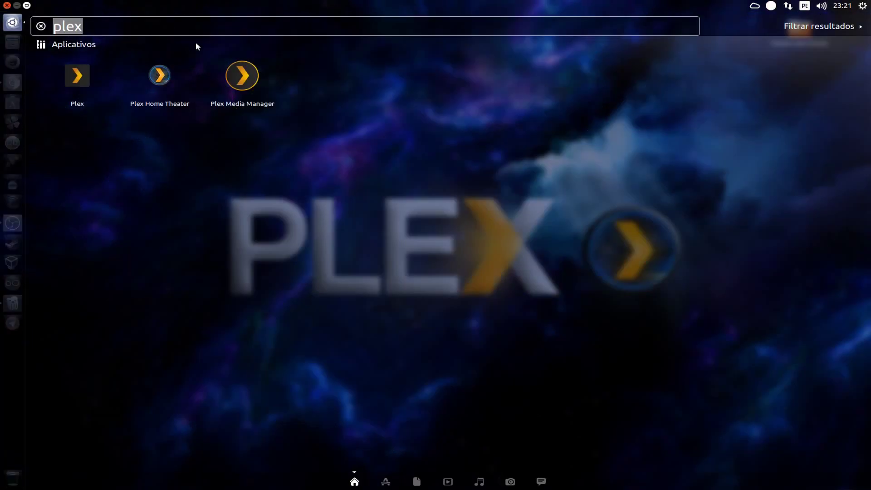
click(2, 23)
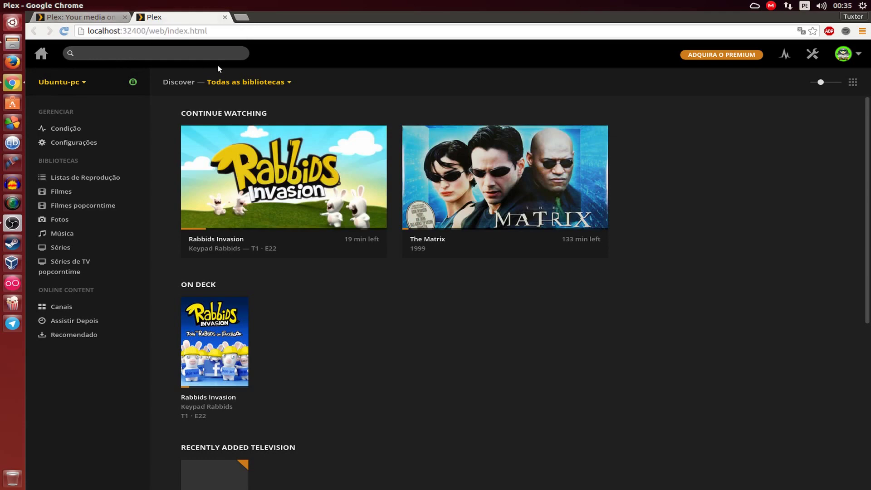
Go to google.com in a new browser tab and search for "chrome plex".
click(241, 17)
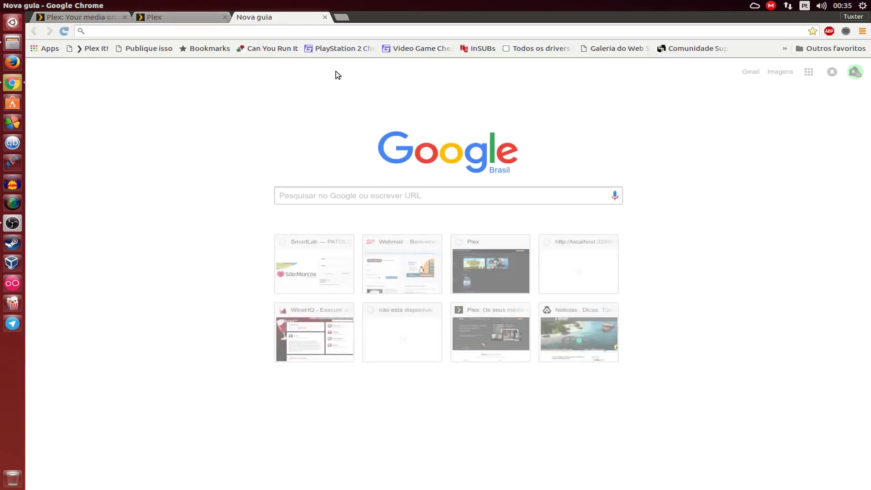
text(google.com)
key(Return)
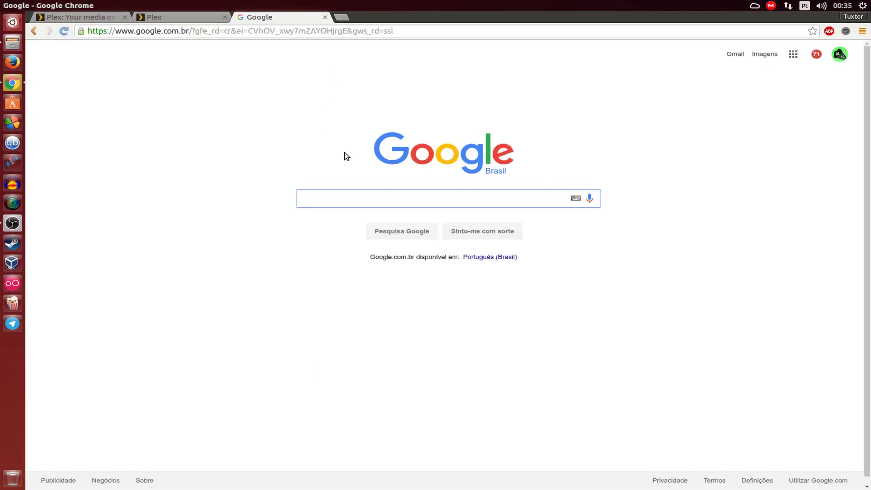
text(c)
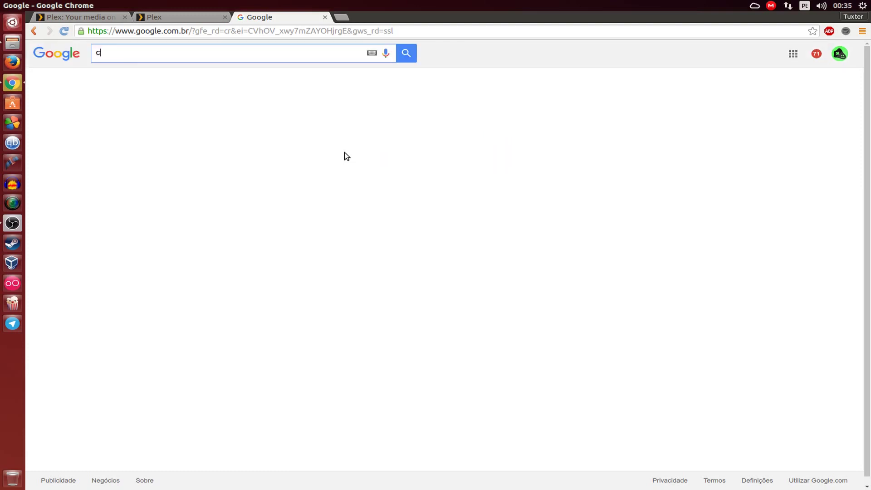
text(hrome plex)
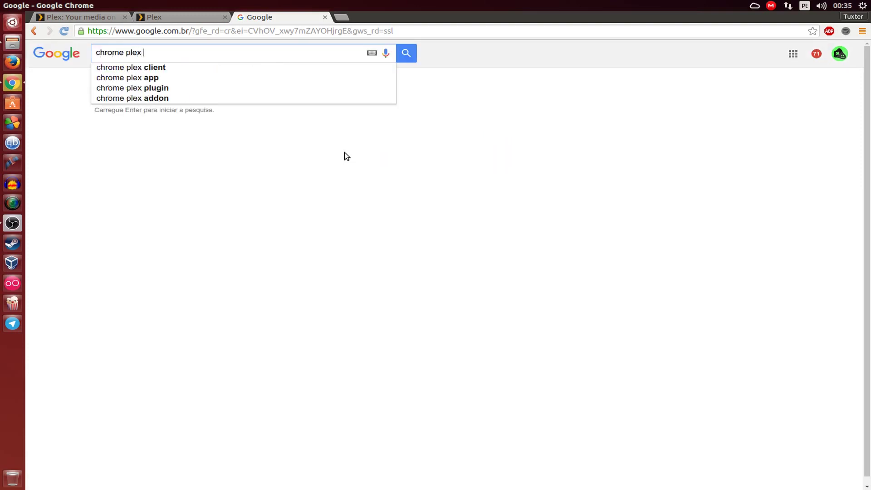
key(Return)
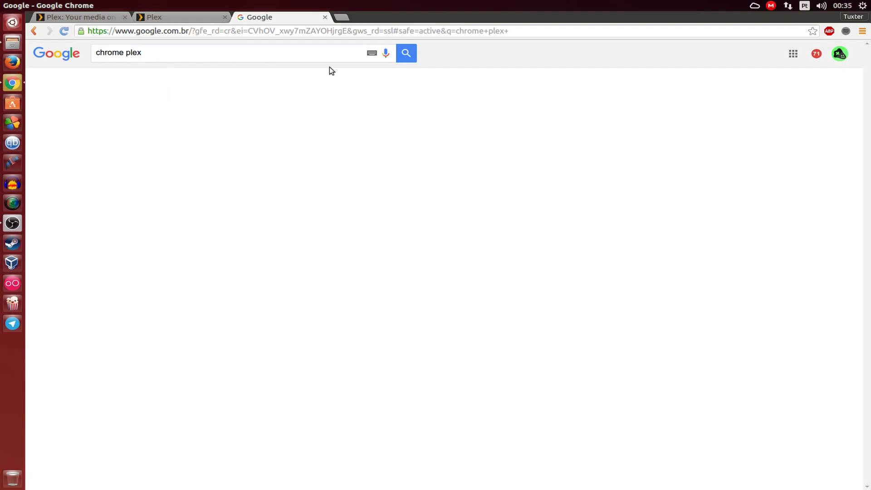
Open the Plex result from the Chrome Web Store in a separate tab and view its page.
right_click(199, 124)
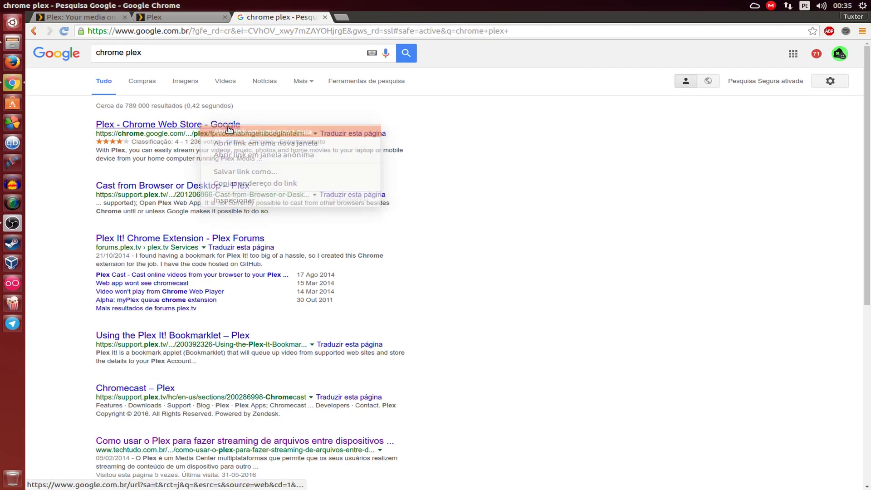
click(223, 128)
click(376, 17)
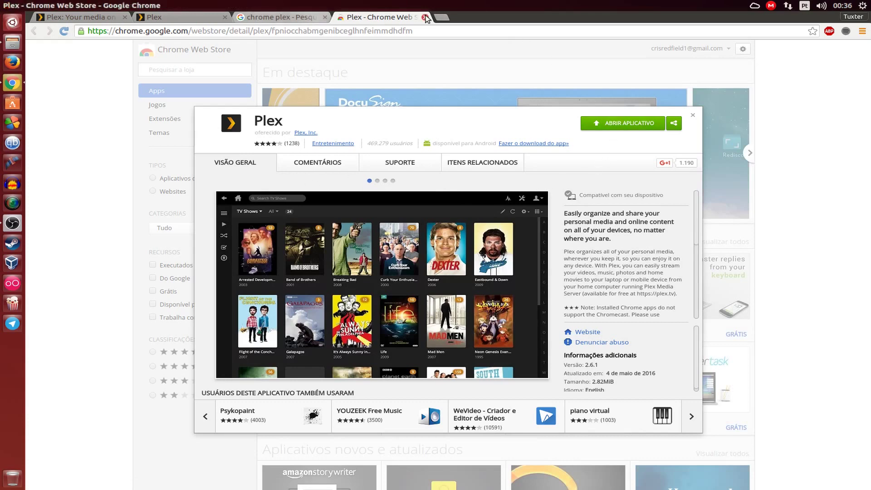
Go to google.com in a new browser tab and search for "firefox plex".
click(441, 17)
text(google)
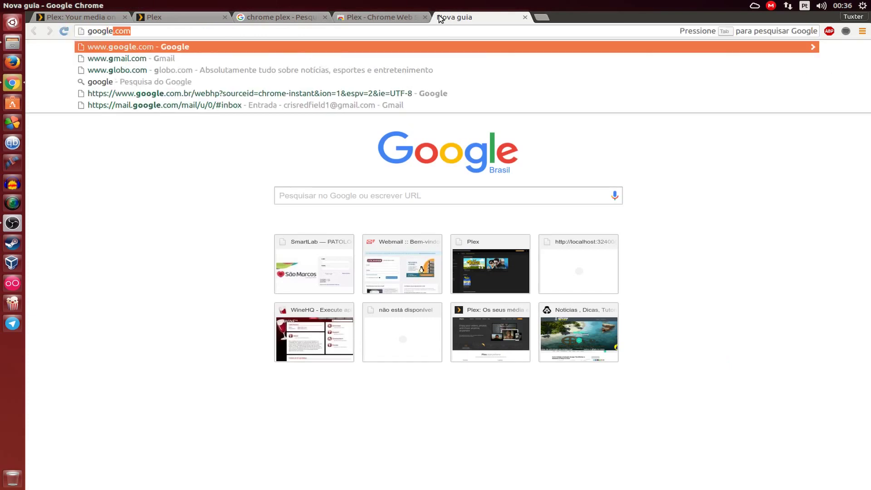
key(Return)
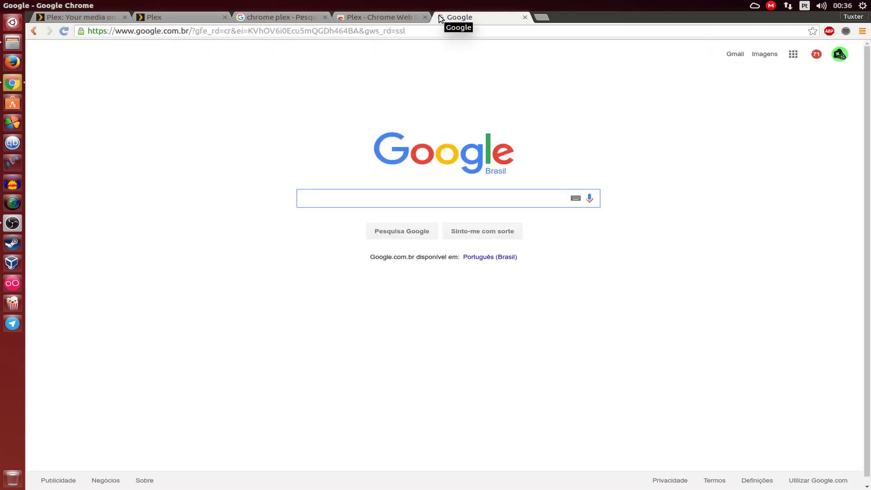
text(firefox )
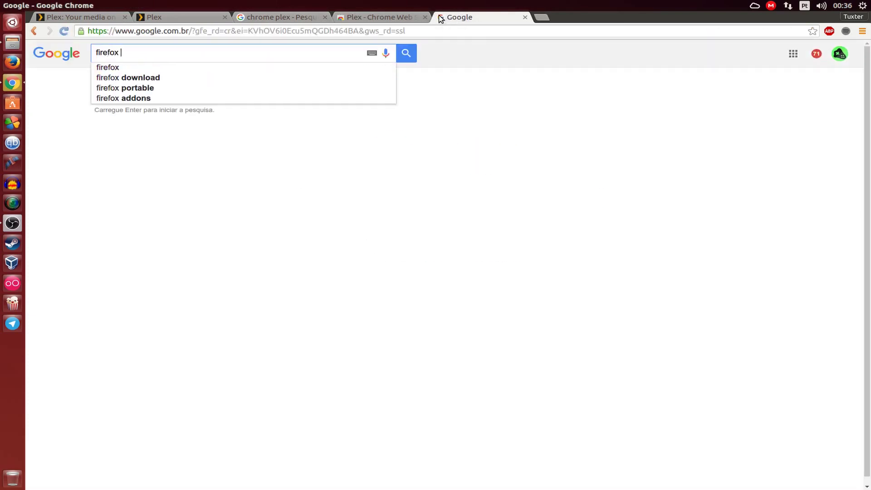
text(plex)
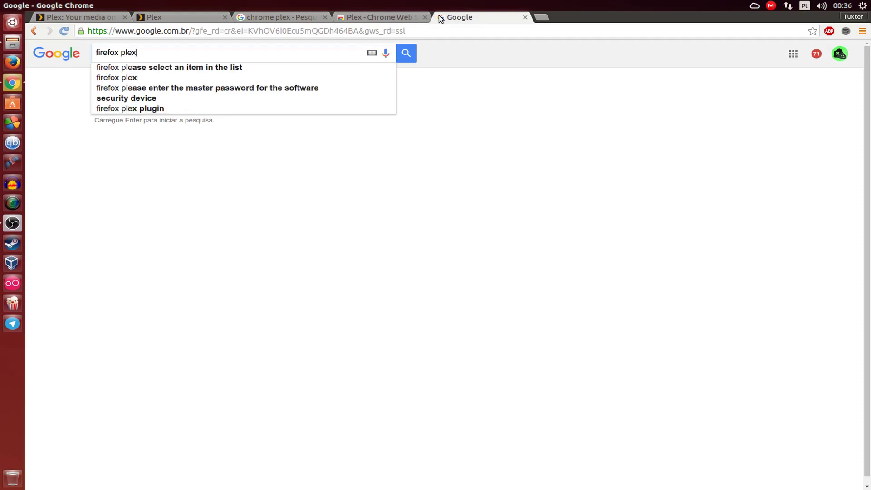
key(Return)
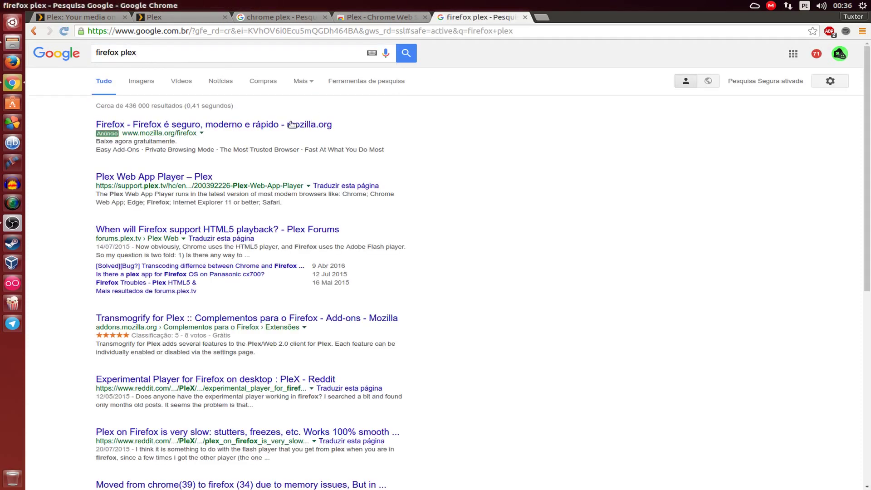
Open the "Plex Web App Player" support article from the results in a separate tab and look through its supported browsers and playback sections.
right_click(175, 176)
click(203, 187)
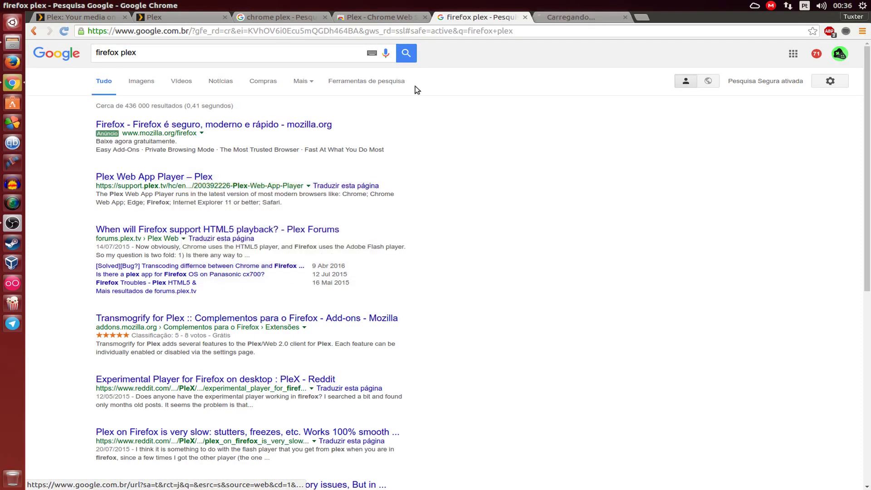
click(581, 17)
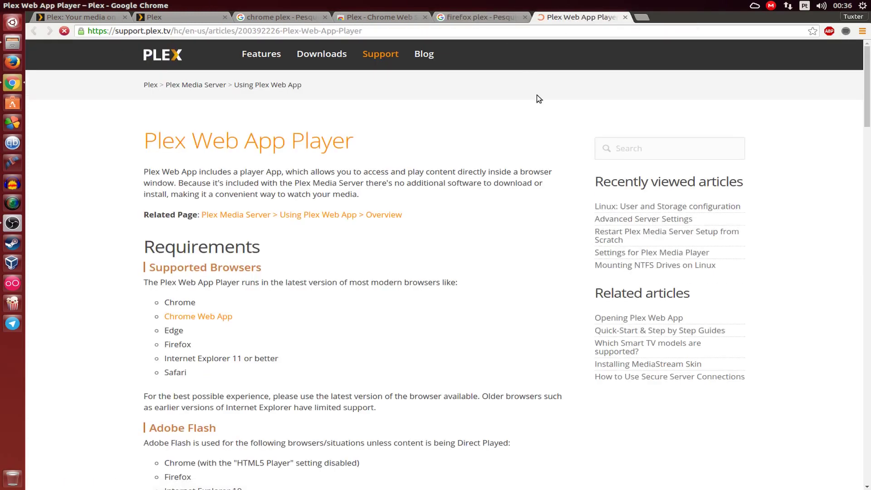
scroll(538, 96, down, 5)
scroll(540, 100, down, 15)
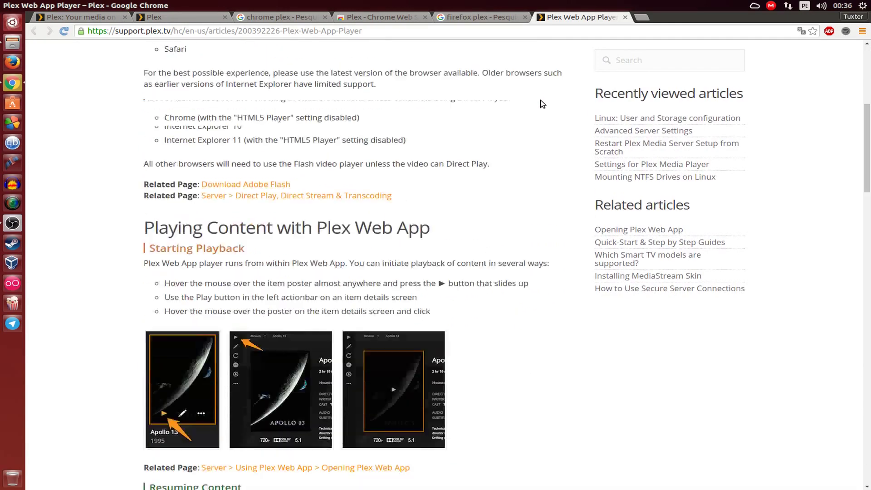
Open the "Transmogrify for Plex" Firefox add-on result in a separate tab, close the Plex Web App Player article, and view the add-on's description.
click(481, 18)
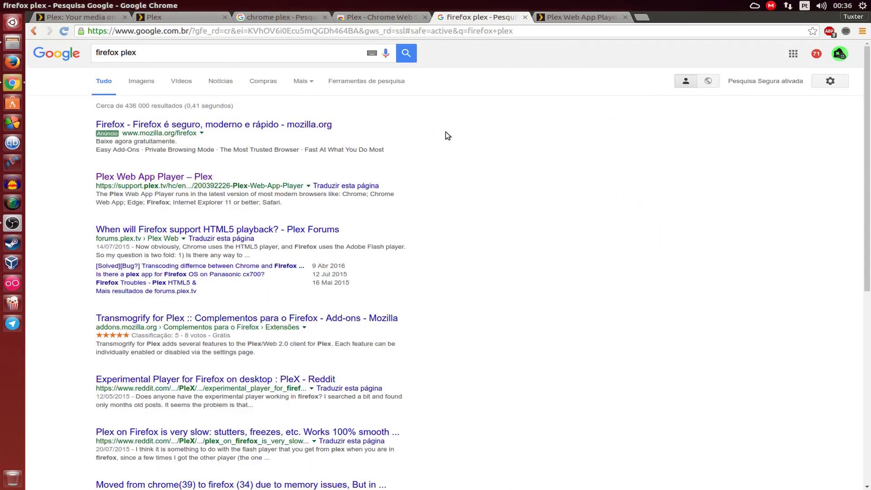
scroll(445, 131, down, 1)
right_click(323, 295)
click(329, 297)
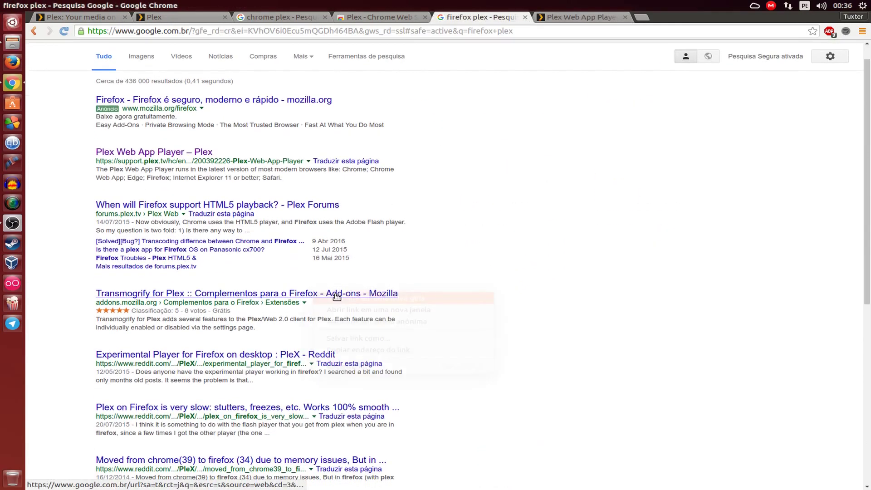
click(608, 17)
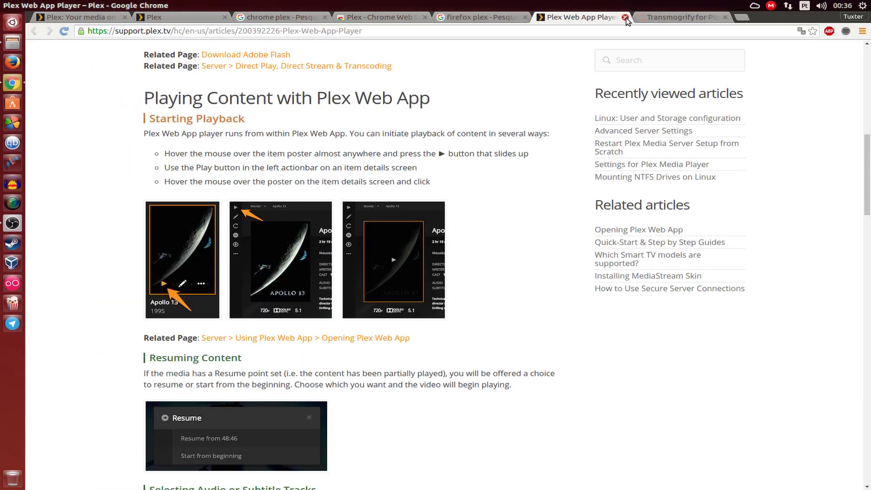
click(625, 17)
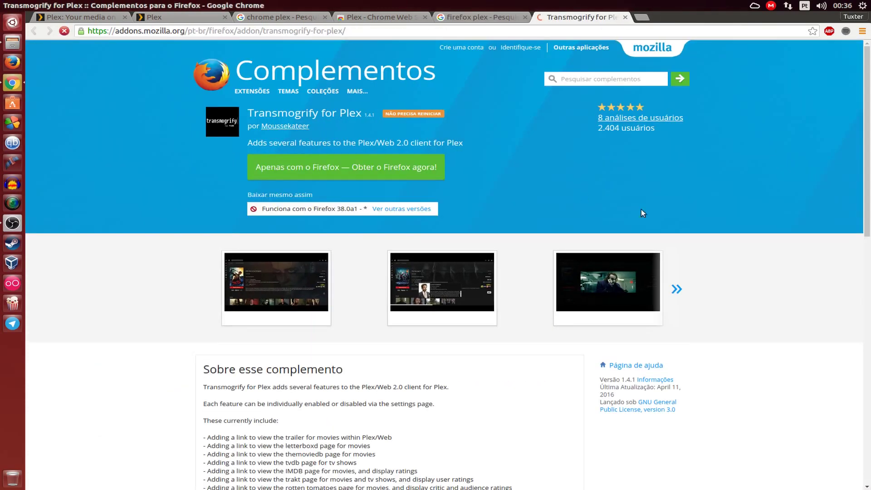
scroll(739, 262, down, 5)
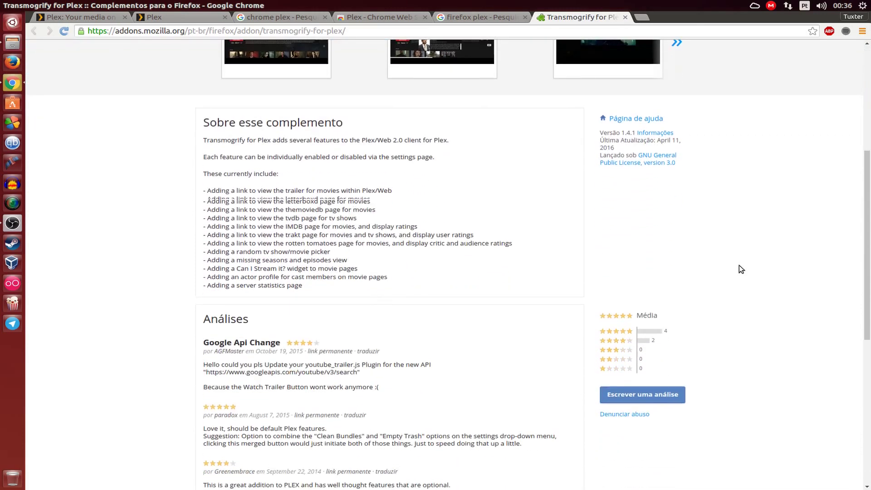
scroll(738, 265, up, 3)
Revisit Plex's Chrome Web Store page and launch the installed Plex app from Chrome's apps page in a new tab.
click(382, 19)
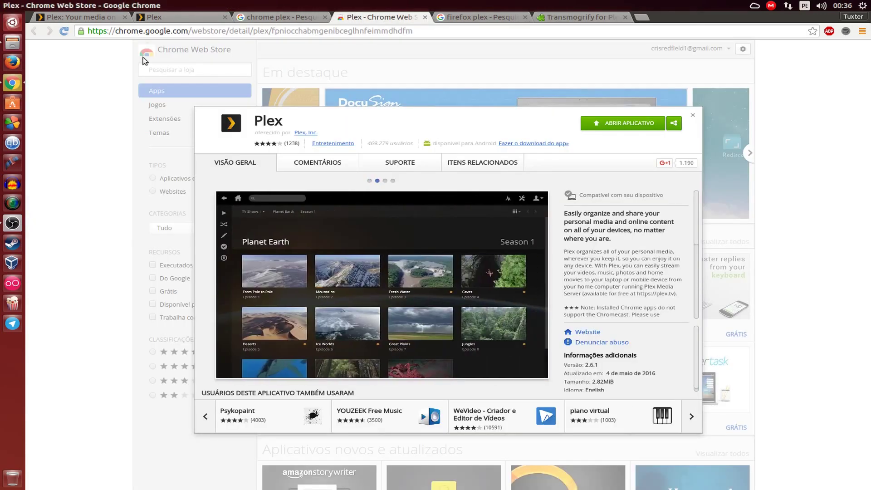
click(641, 17)
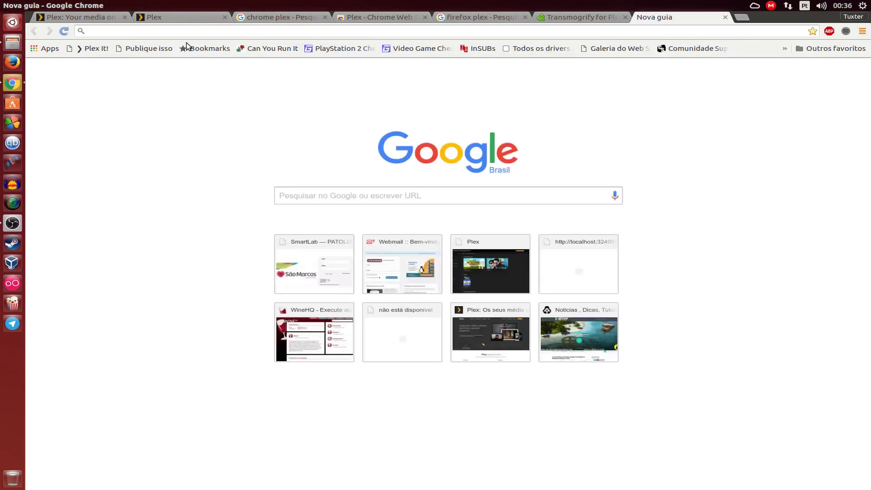
click(42, 50)
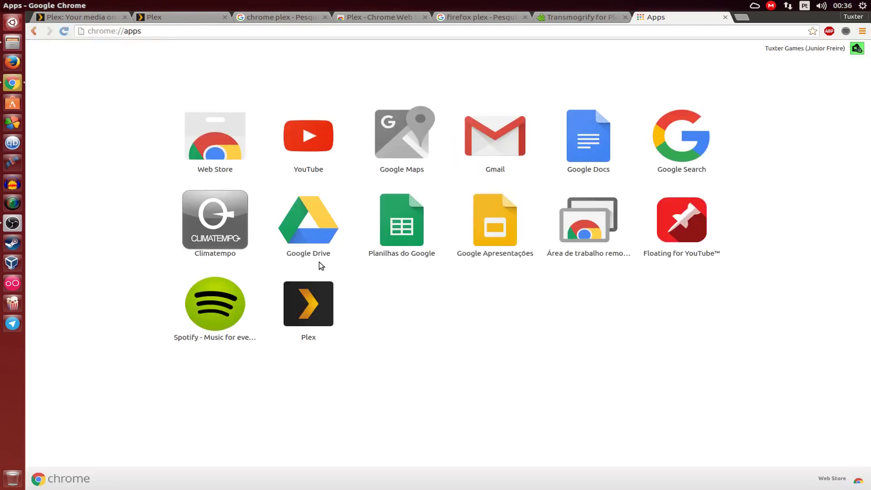
click(309, 304)
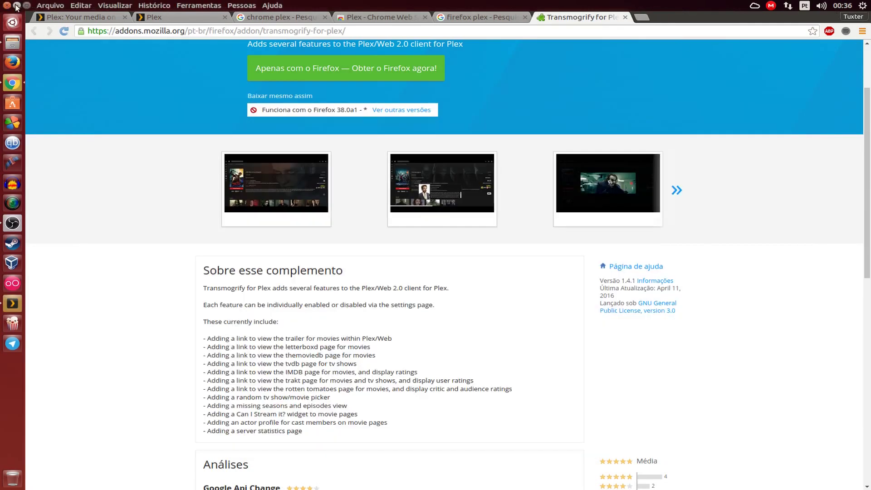
Minimise the browser, reposition the standalone Plex window, and sign in with the account username and password.
click(16, 5)
drag(237, 91, 230, 58)
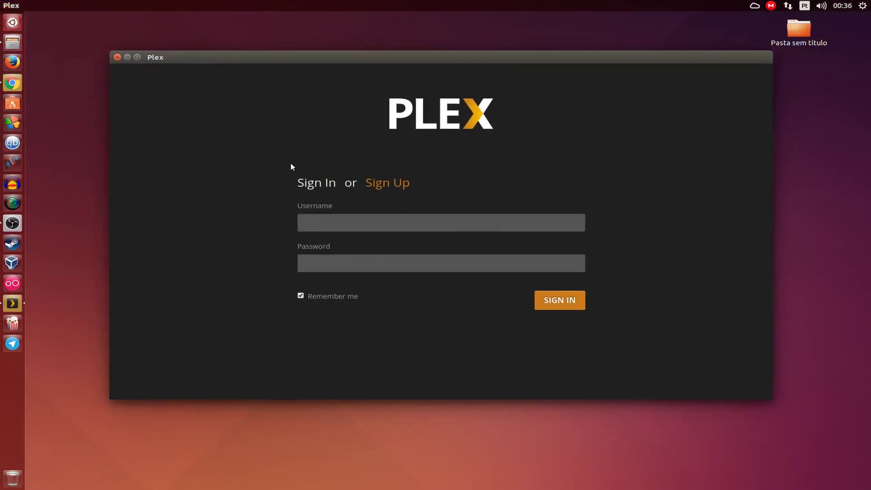
click(362, 225)
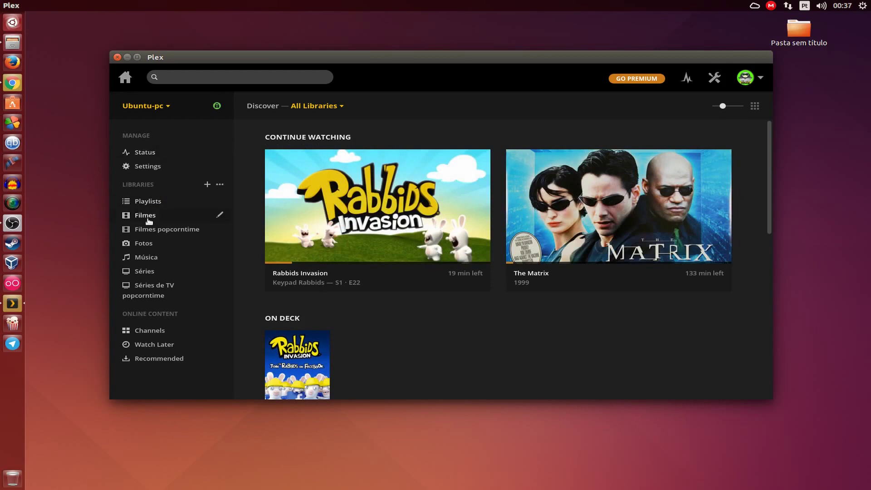
View the Filmes library in the Plex app, return to the home overview, and check the list of available servers.
click(145, 216)
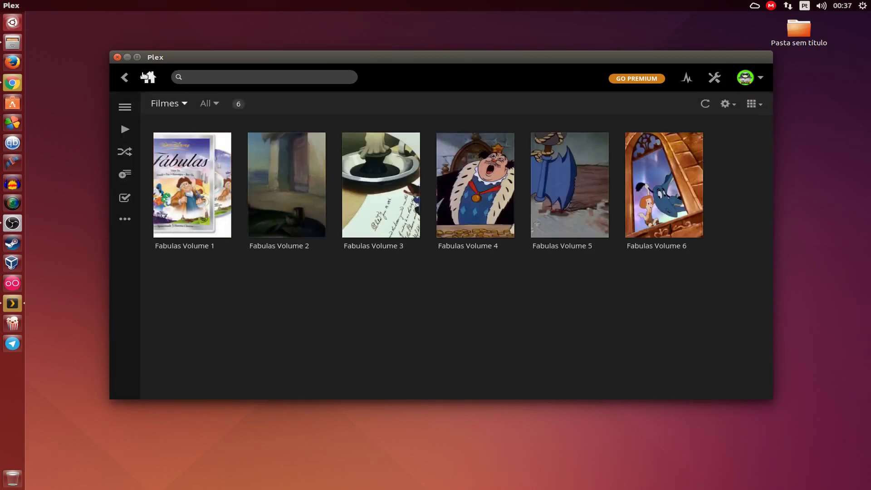
click(149, 78)
click(162, 107)
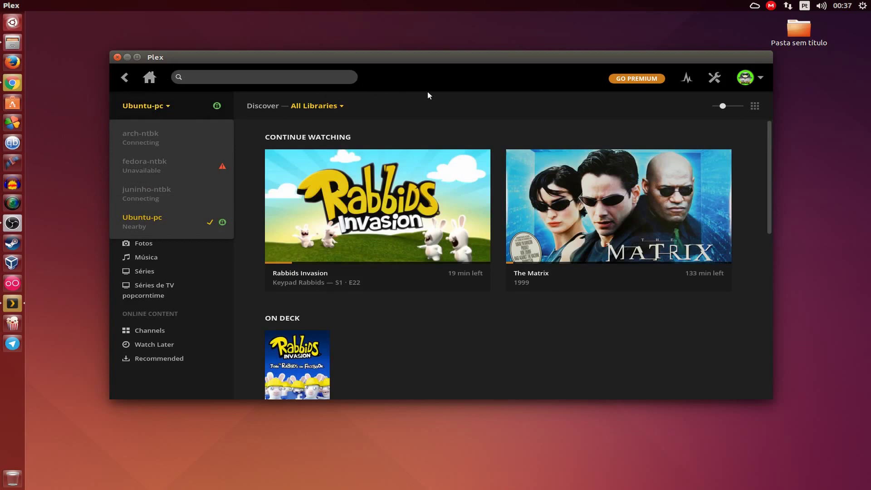
click(385, 90)
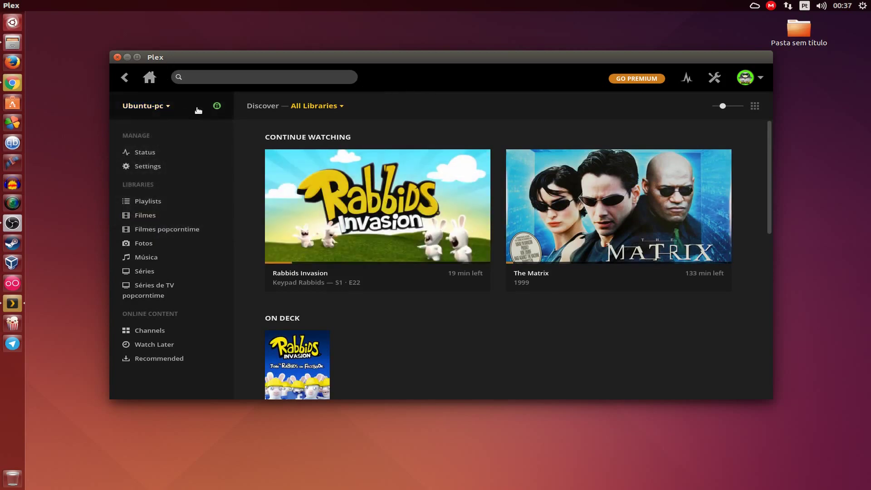
scroll(506, 258, down, 3)
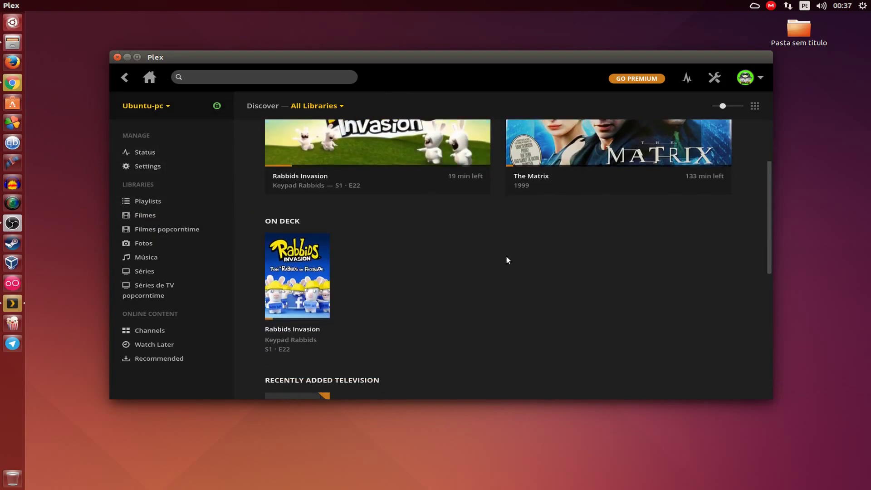
scroll(513, 265, up, 3)
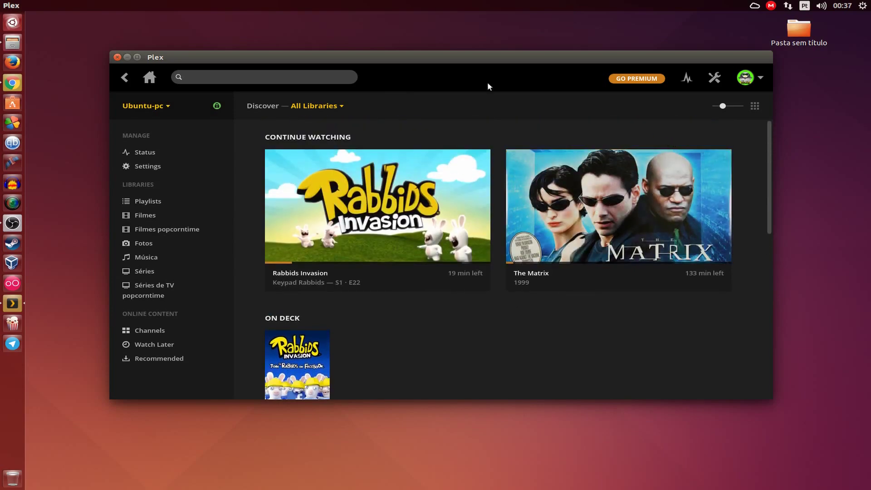
drag(215, 57, 202, 34)
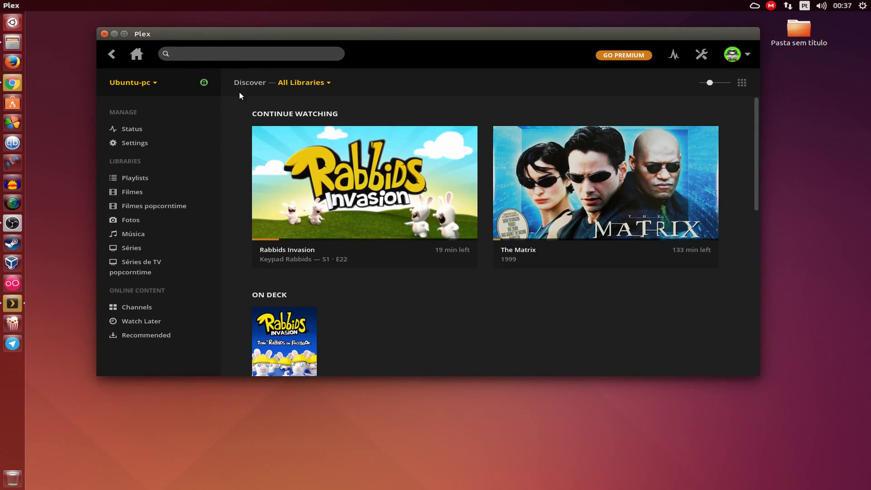
drag(319, 34, 321, 60)
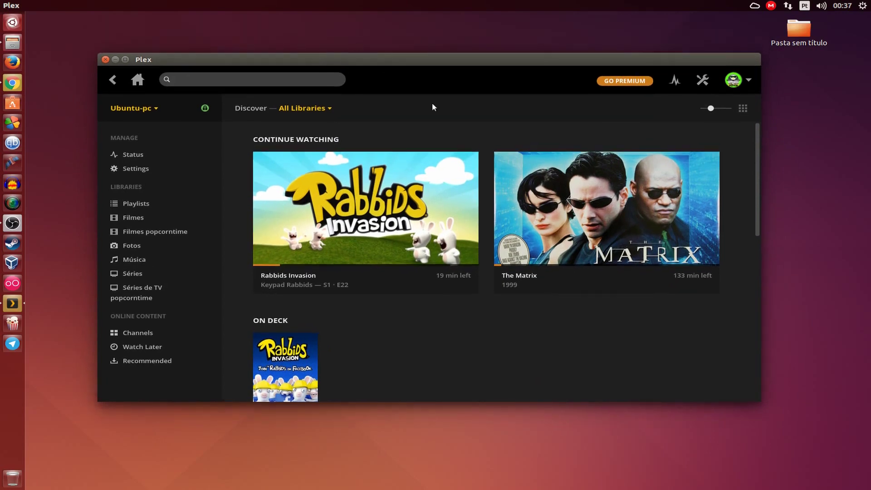
drag(400, 60, 404, 59)
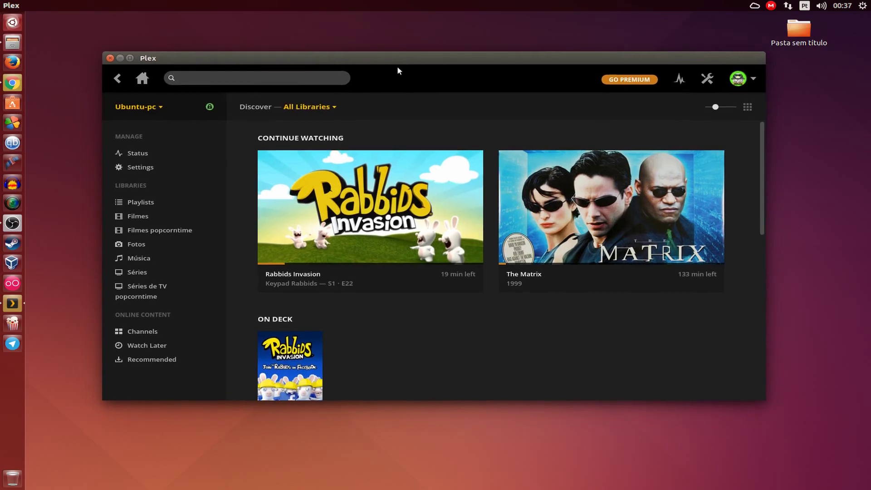
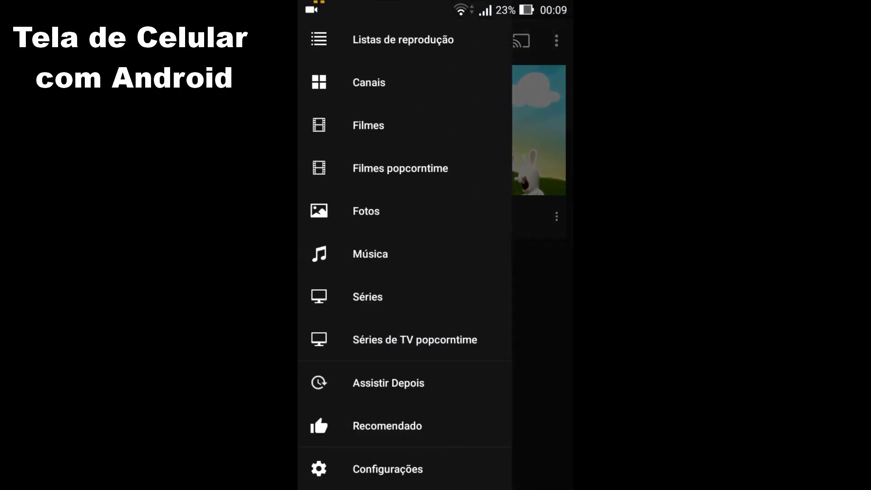
In the Plex app on the Android phone, check the available servers and the Ubuntu-pc home overview, and open the Recomendado section.
key(Escape)
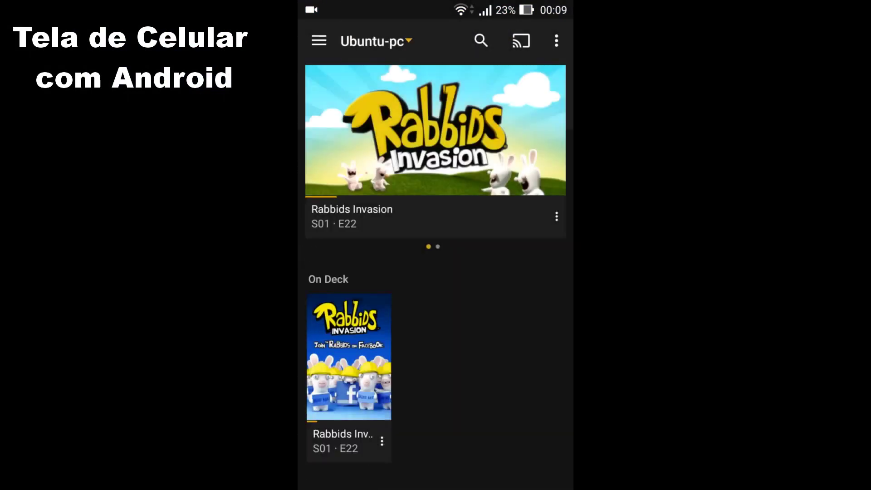
click(372, 41)
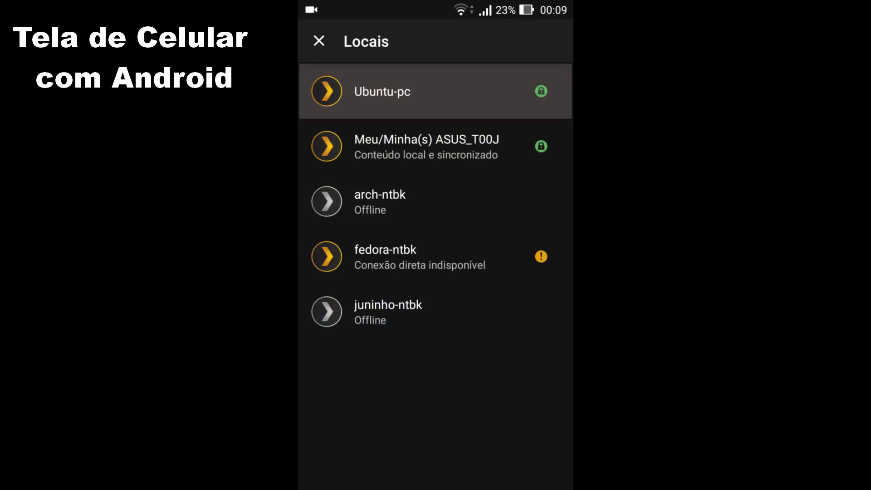
click(319, 41)
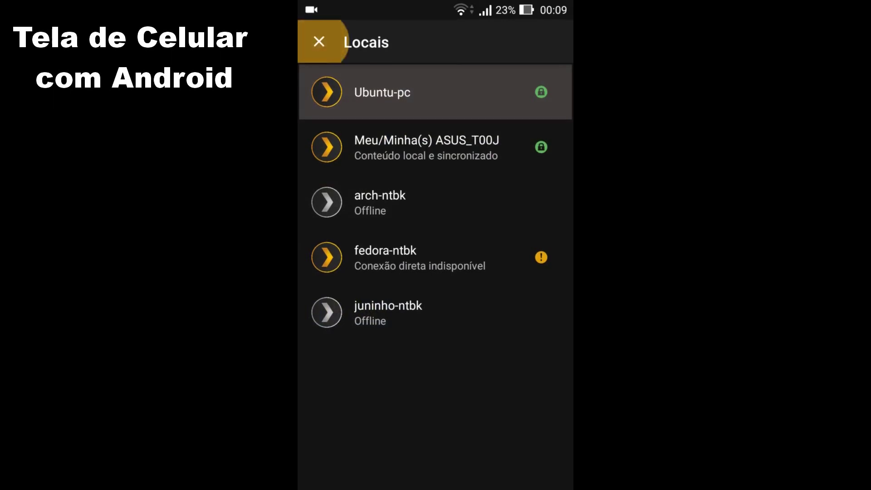
scroll(435, 272, down, 3)
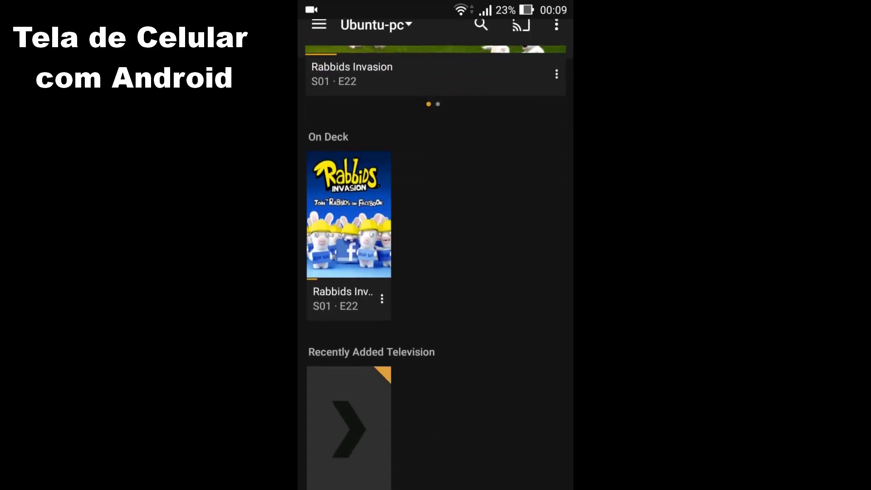
scroll(436, 272, up, 3)
click(319, 41)
click(386, 425)
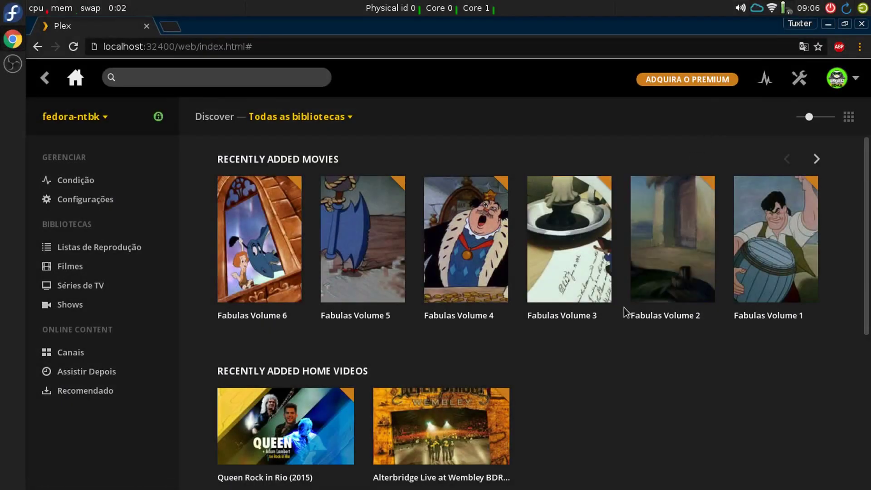
In Plex Web on the Fedora computer, look through the recently added items of the fedora-ntbk server and open its Filmes library.
scroll(625, 308, down, 5)
scroll(625, 313, down, 2)
scroll(625, 313, up, 5)
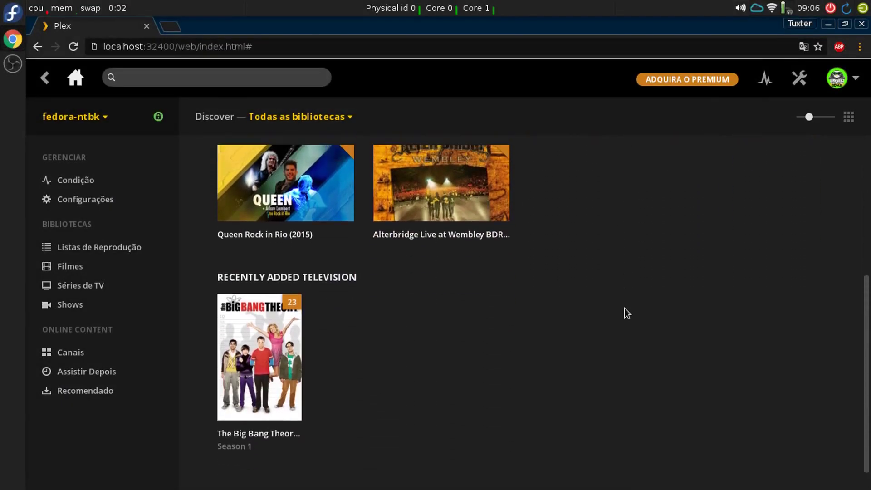
click(86, 271)
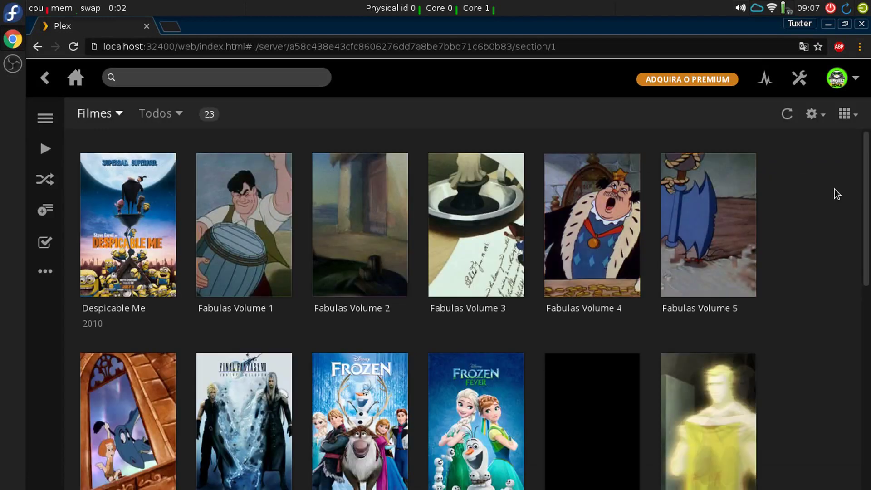
Return to the home overview, open the Séries de TV library, and view the Uma Banda La Em Casa 1temp page down to its seasons.
drag(867, 207, 836, 189)
click(76, 78)
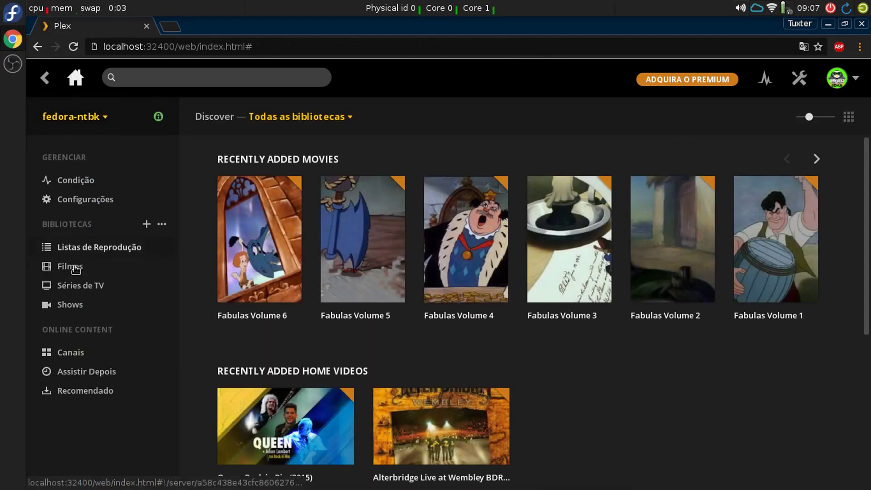
click(89, 293)
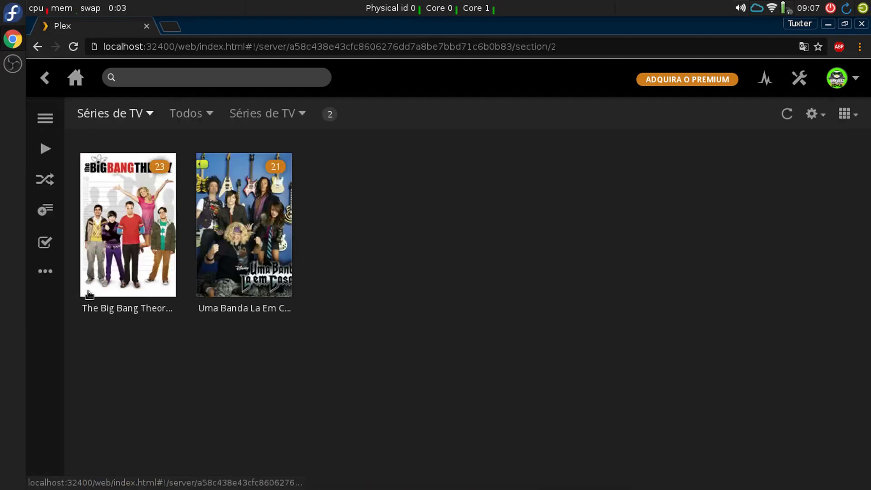
click(213, 270)
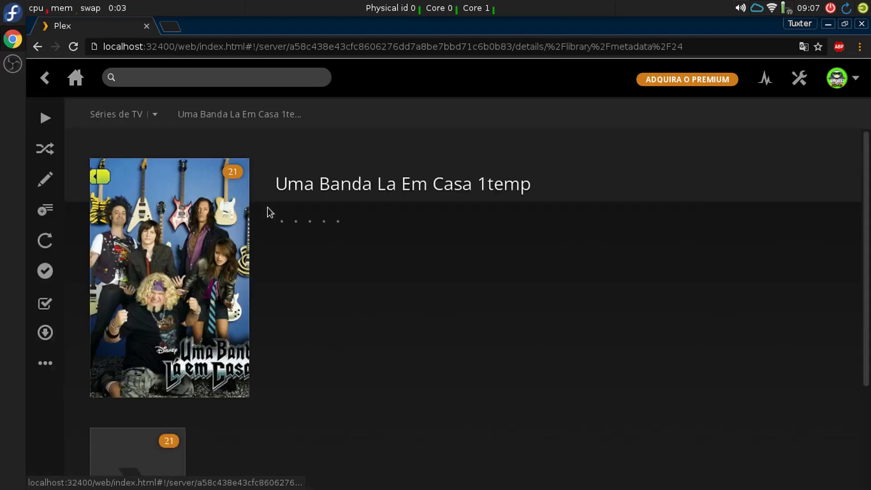
scroll(389, 295, down, 3)
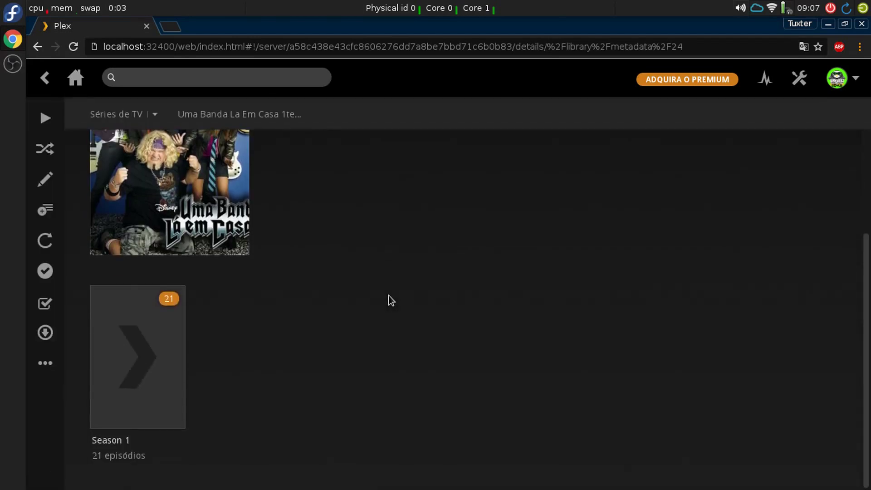
scroll(377, 276, up, 3)
From the home overview, open the Shows library of the fedora-ntbk server and look over its videos.
click(76, 78)
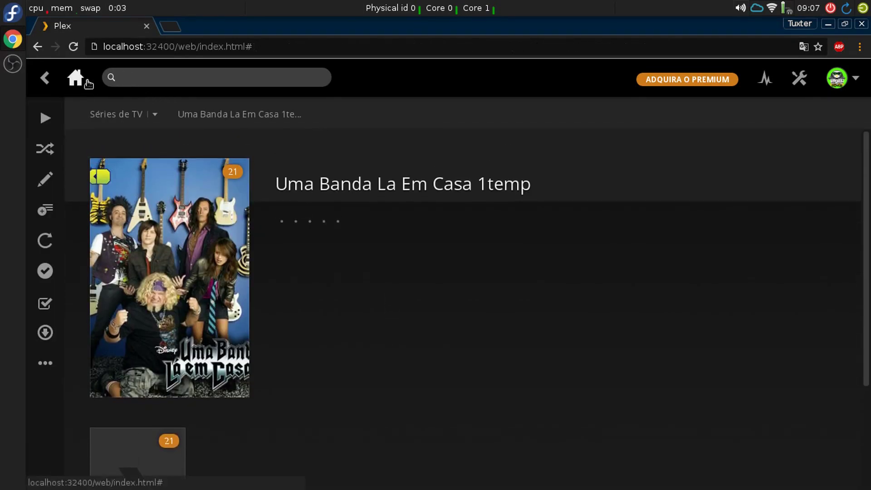
click(113, 304)
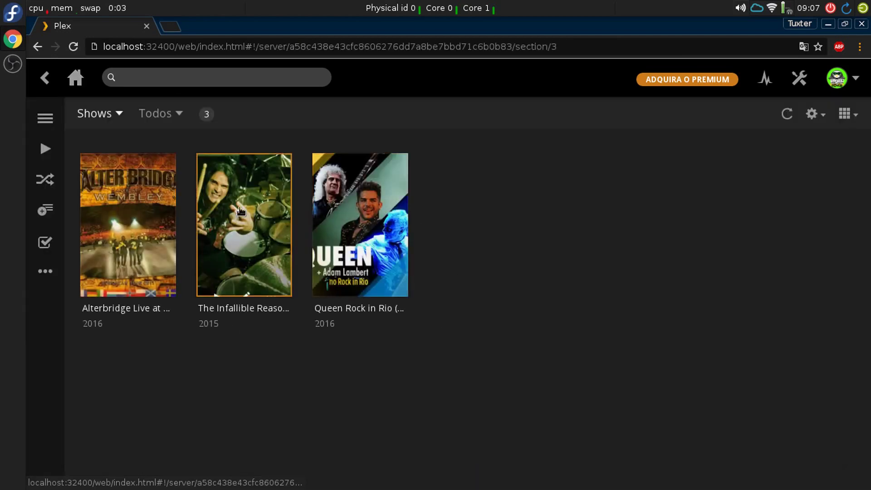
click(75, 79)
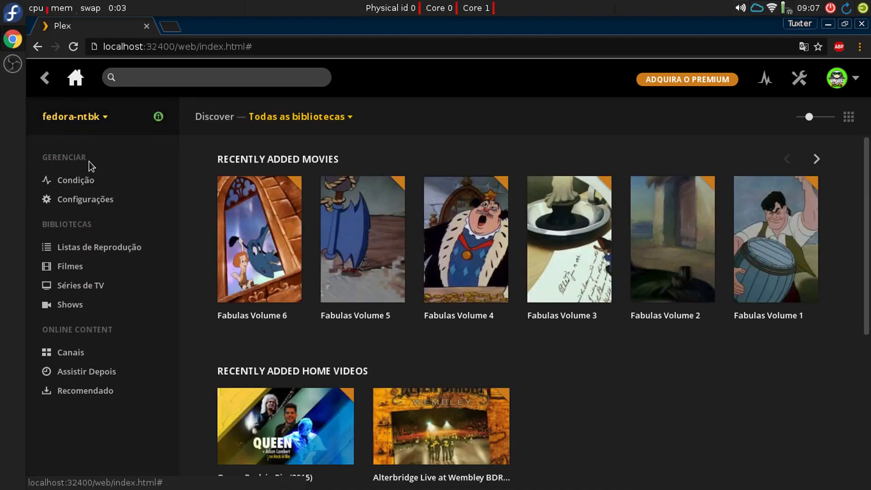
click(78, 302)
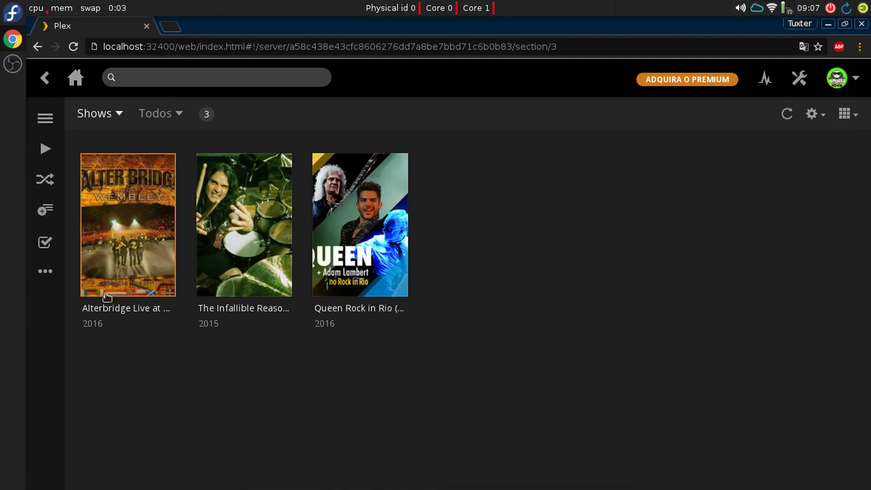
Open The Infallible Reason Of My Freak Drumming, play it briefly, and close the player.
click(245, 236)
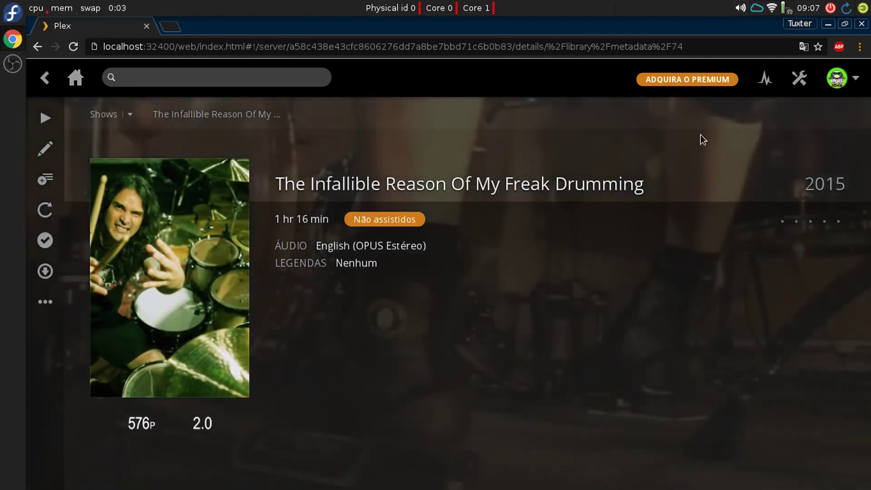
click(165, 245)
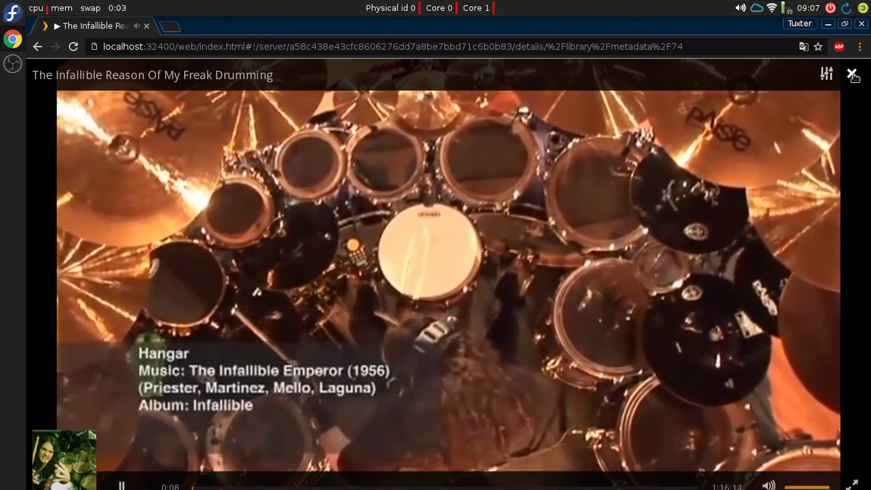
key(space)
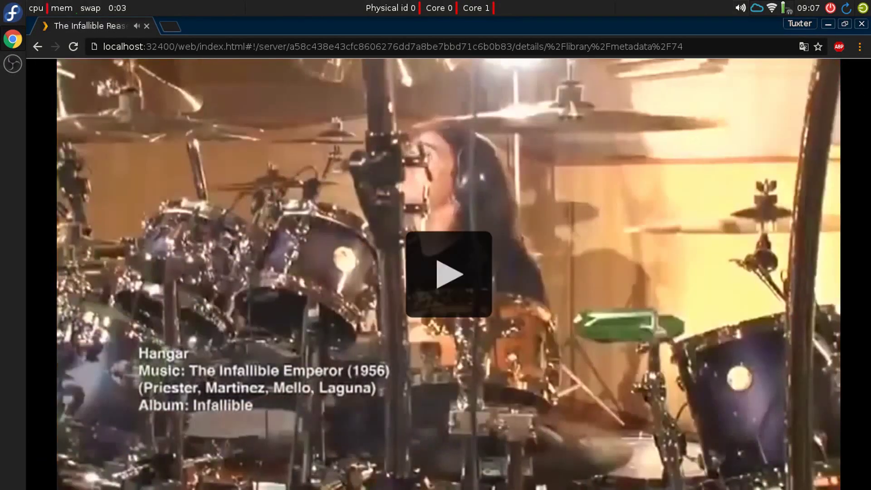
key(Escape)
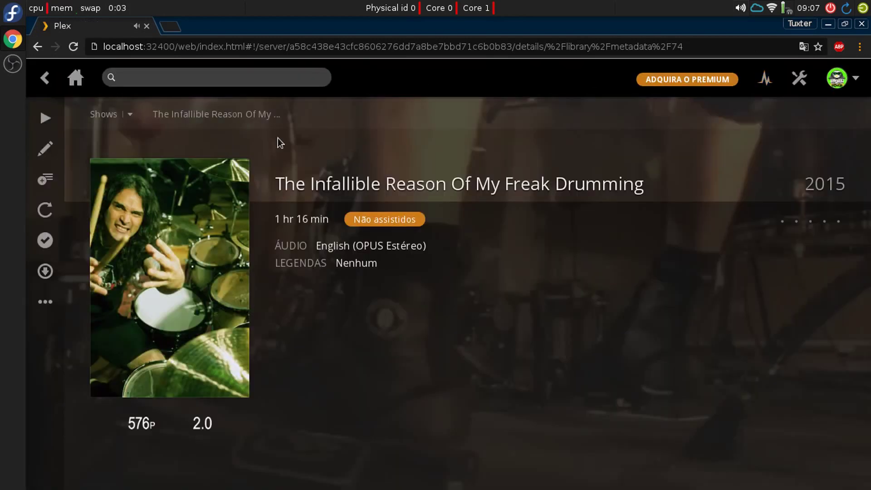
Return to the home overview and check which servers are available besides fedora-ntbk.
click(73, 79)
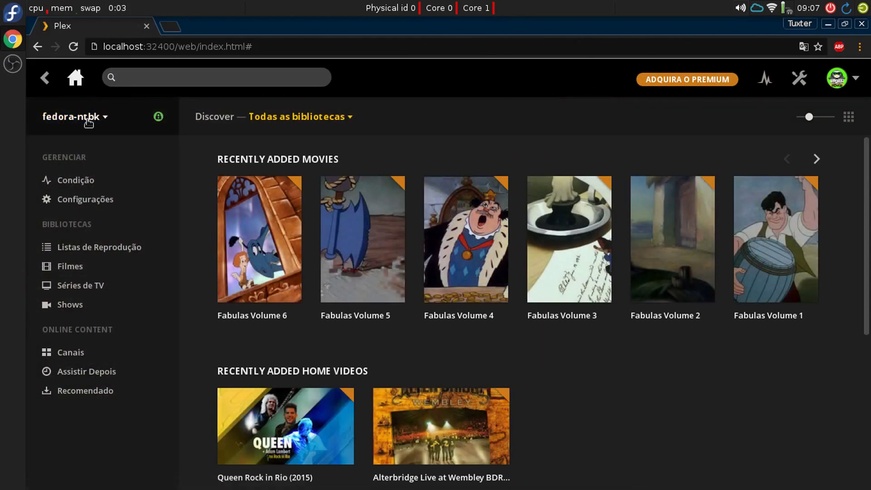
click(110, 121)
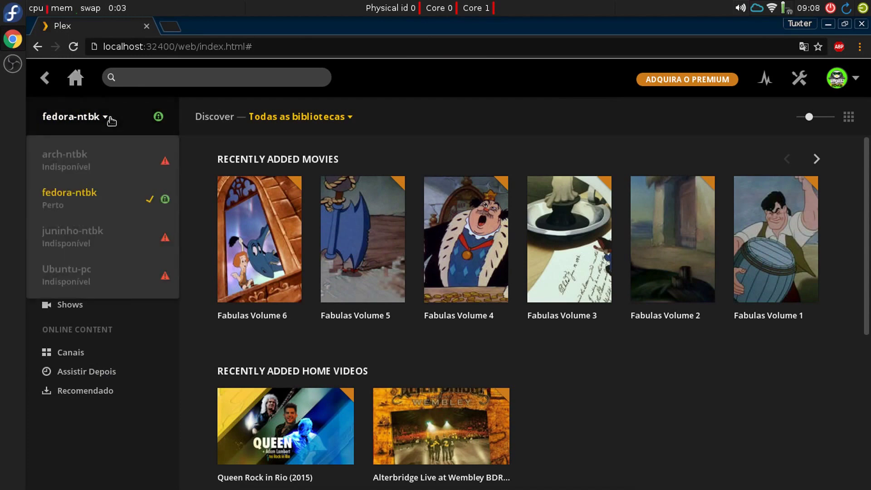
click(111, 121)
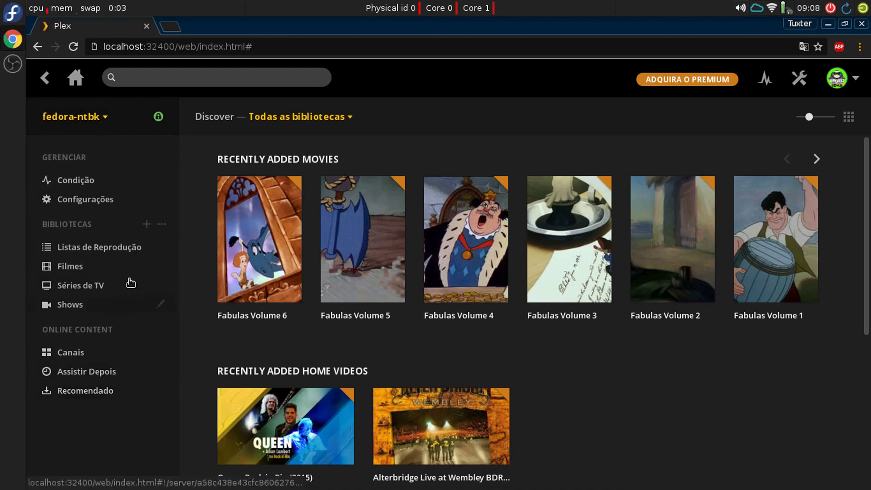
click(75, 77)
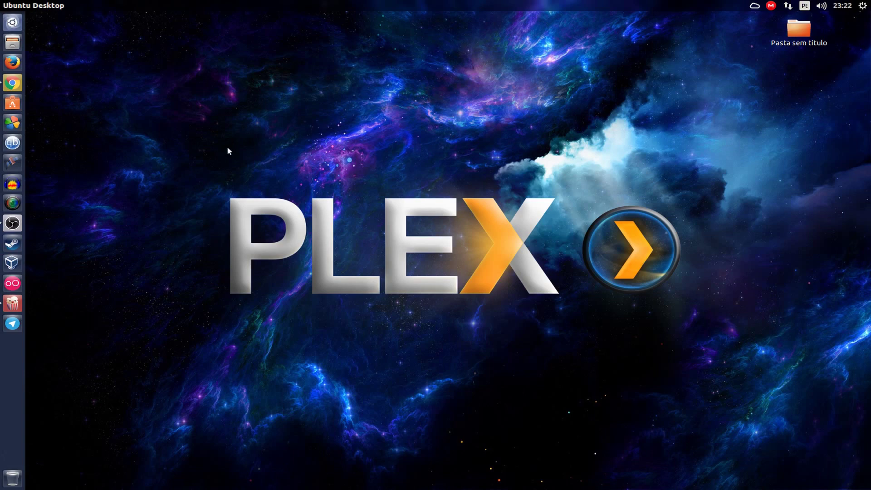
On the Ubuntu computer, switch to Chrome's Plex Downloads page and open the downloads for smart TVs, game consoles, and streaming devices.
click(13, 83)
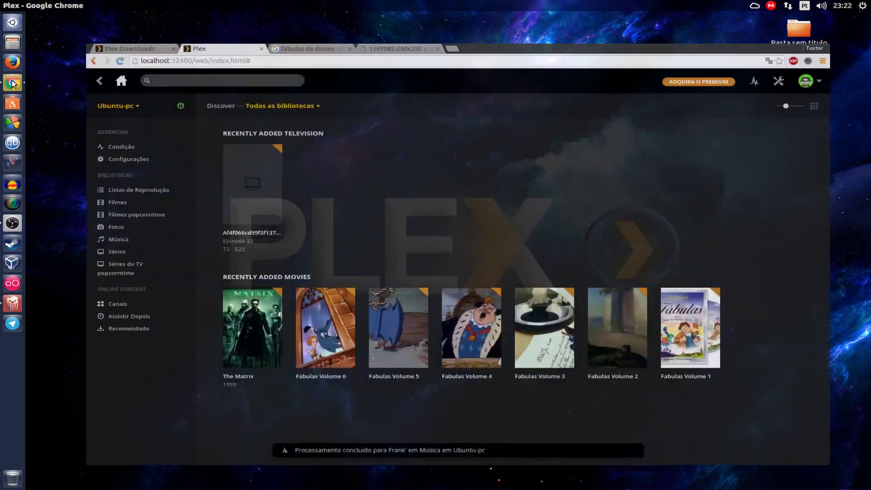
click(68, 16)
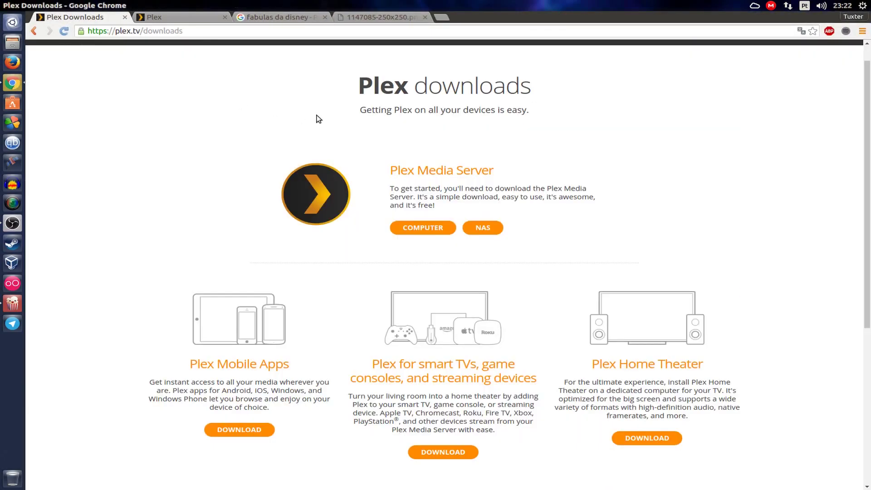
scroll(388, 135, down, 5)
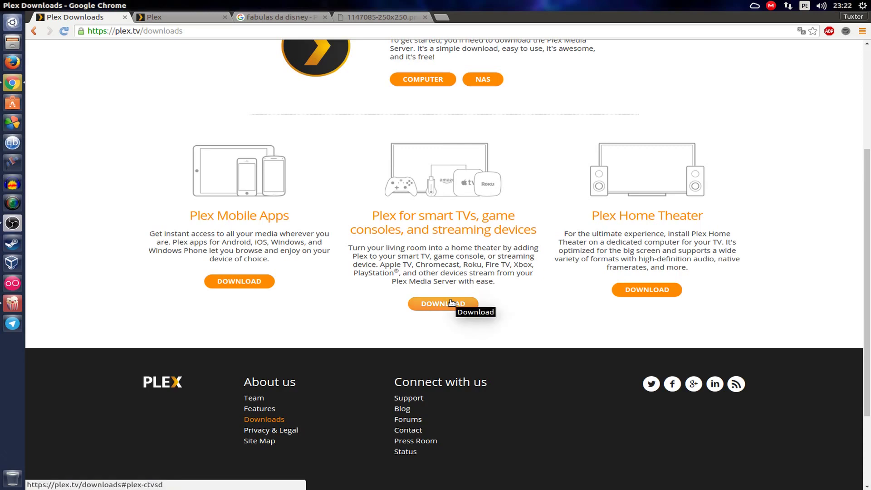
click(451, 302)
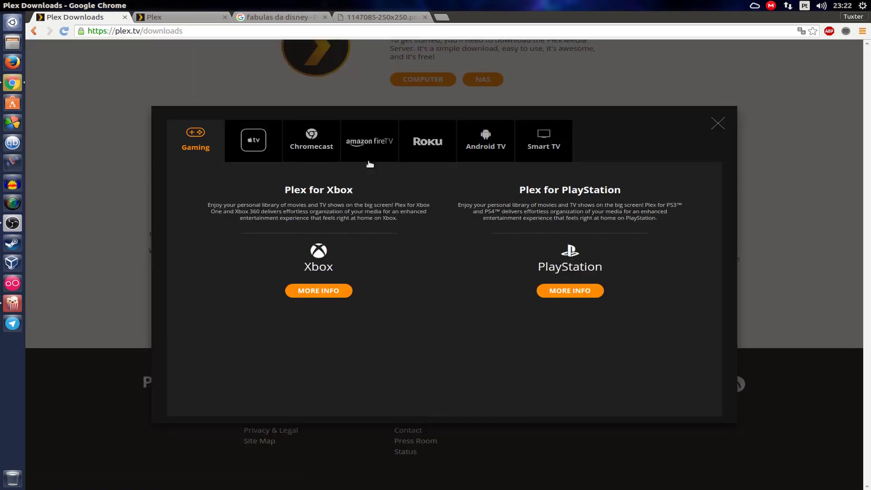
View the Smart TV download options and highlight the Plex for Opera TV heading.
click(543, 143)
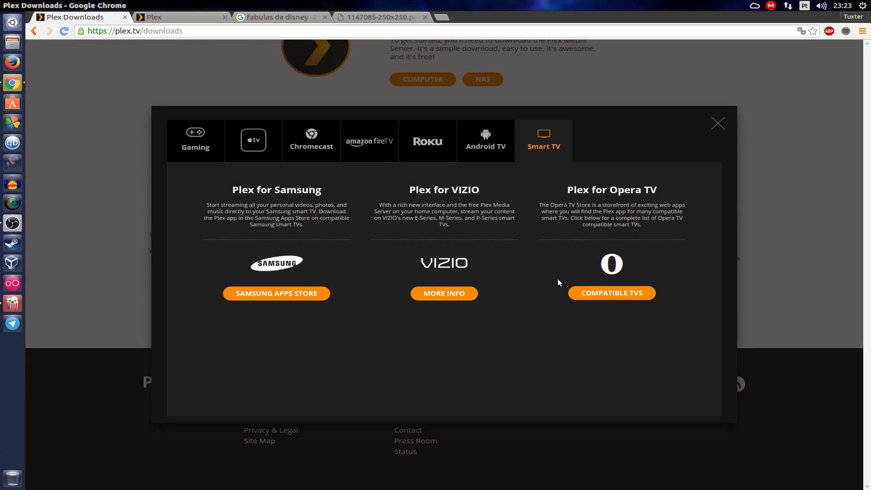
drag(566, 189, 658, 191)
click(628, 212)
drag(570, 190, 670, 191)
click(669, 191)
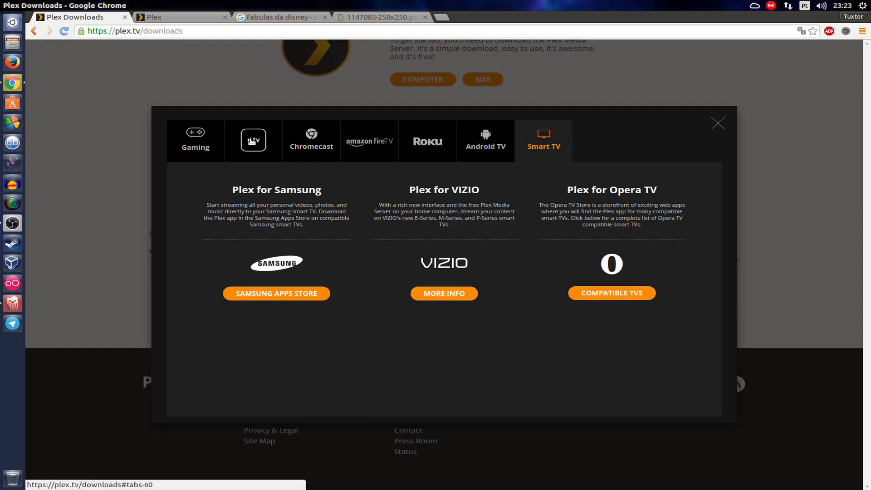
Look through the Gaming, Apple TV, Chromecast, Roku, and Android TV download options and close the overlay.
click(205, 146)
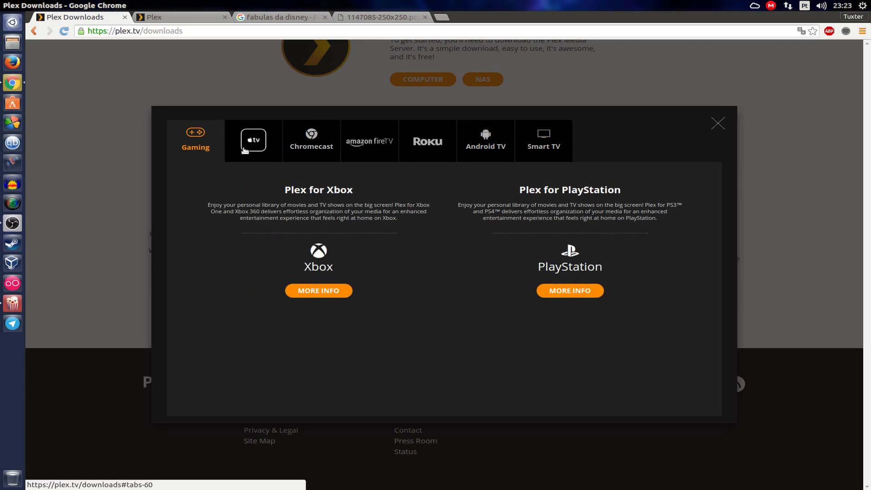
click(257, 141)
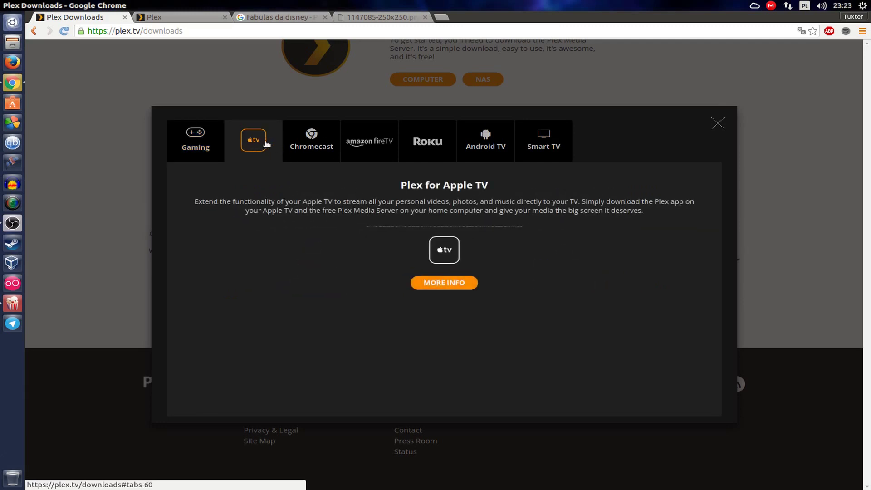
click(328, 148)
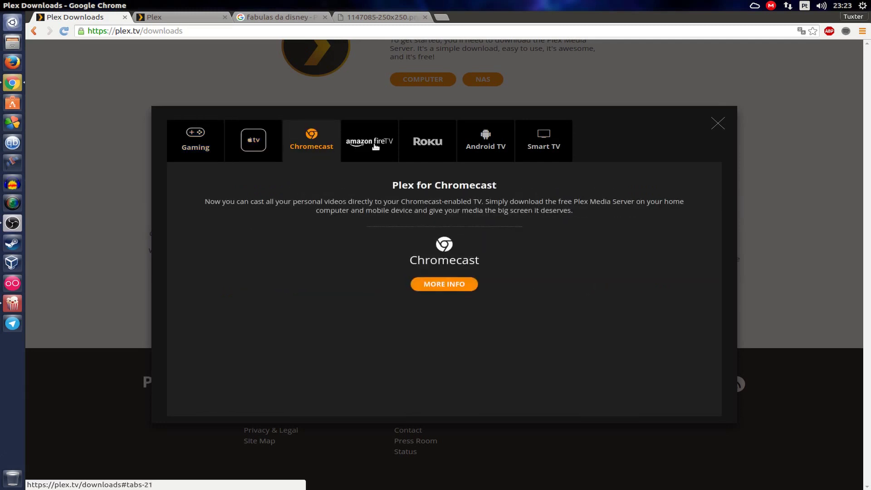
click(449, 146)
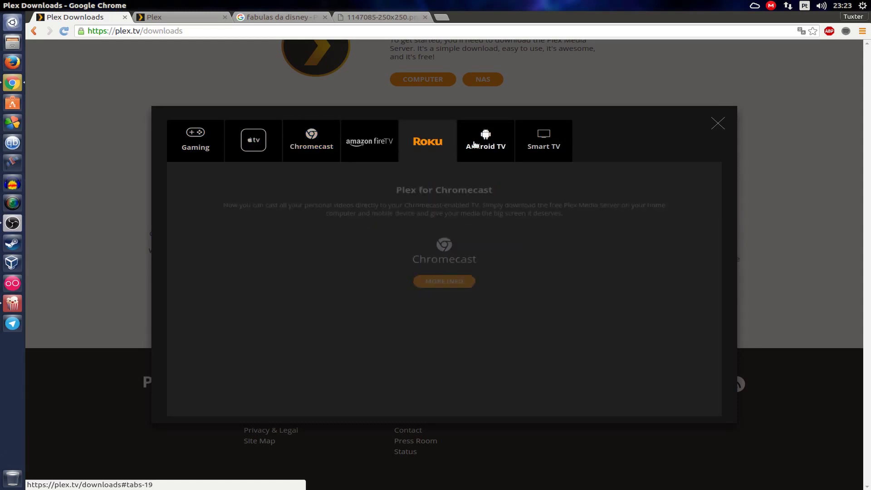
click(475, 144)
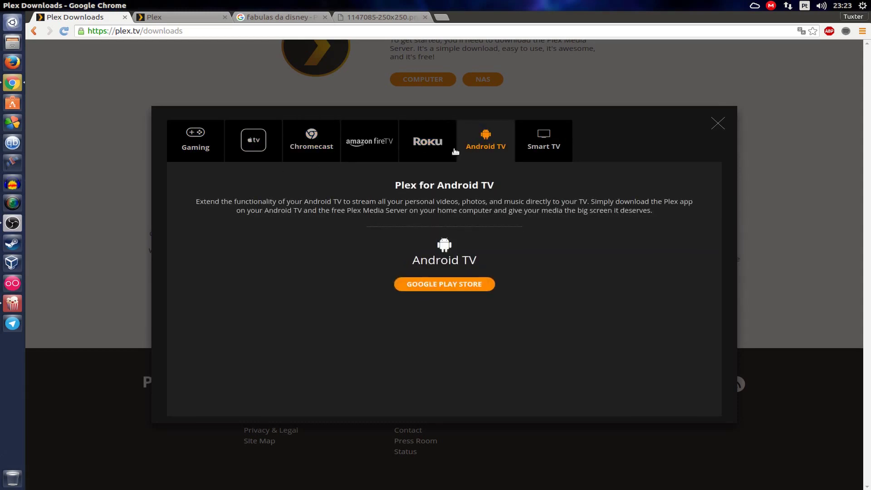
click(715, 124)
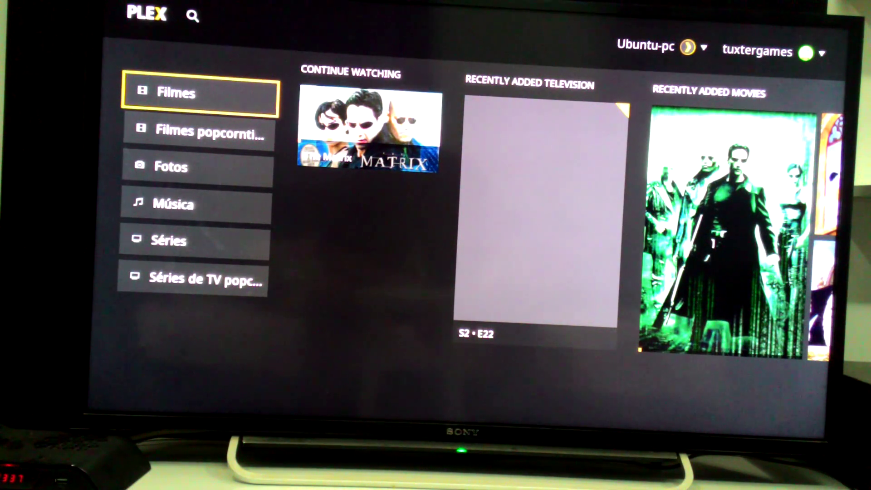
In the Plex app on the Sony TV, browse the Ubuntu-pc server's recently added television and movies.
key(Right)
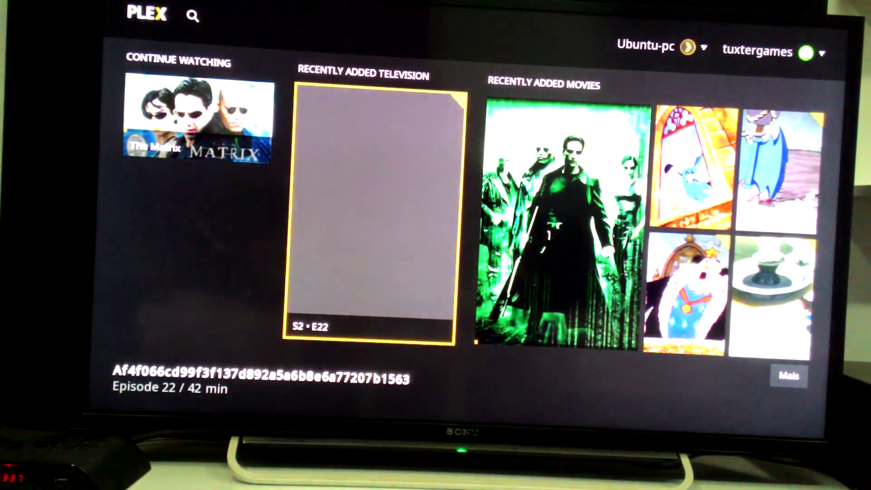
key(Right)
key(Right)
key(Left)
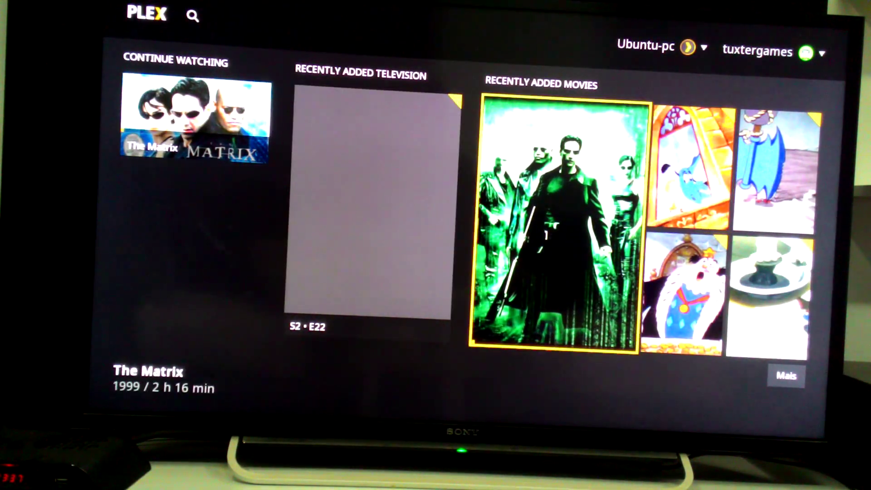
key(Left)
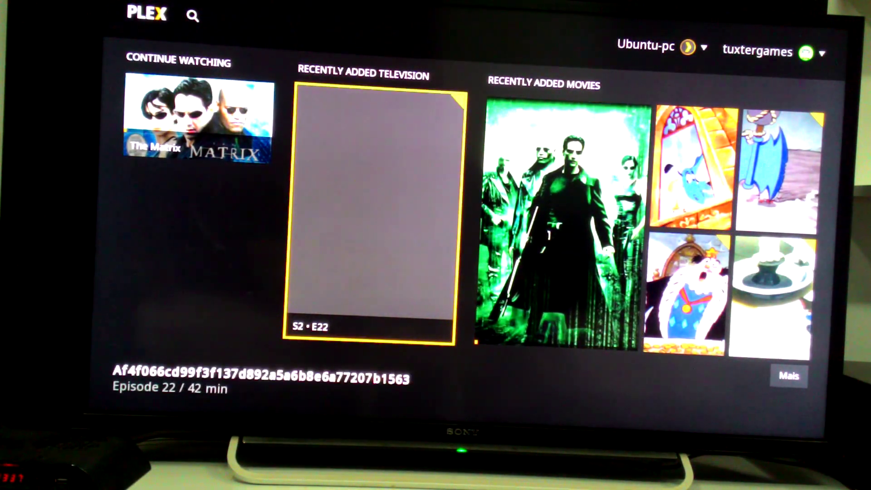